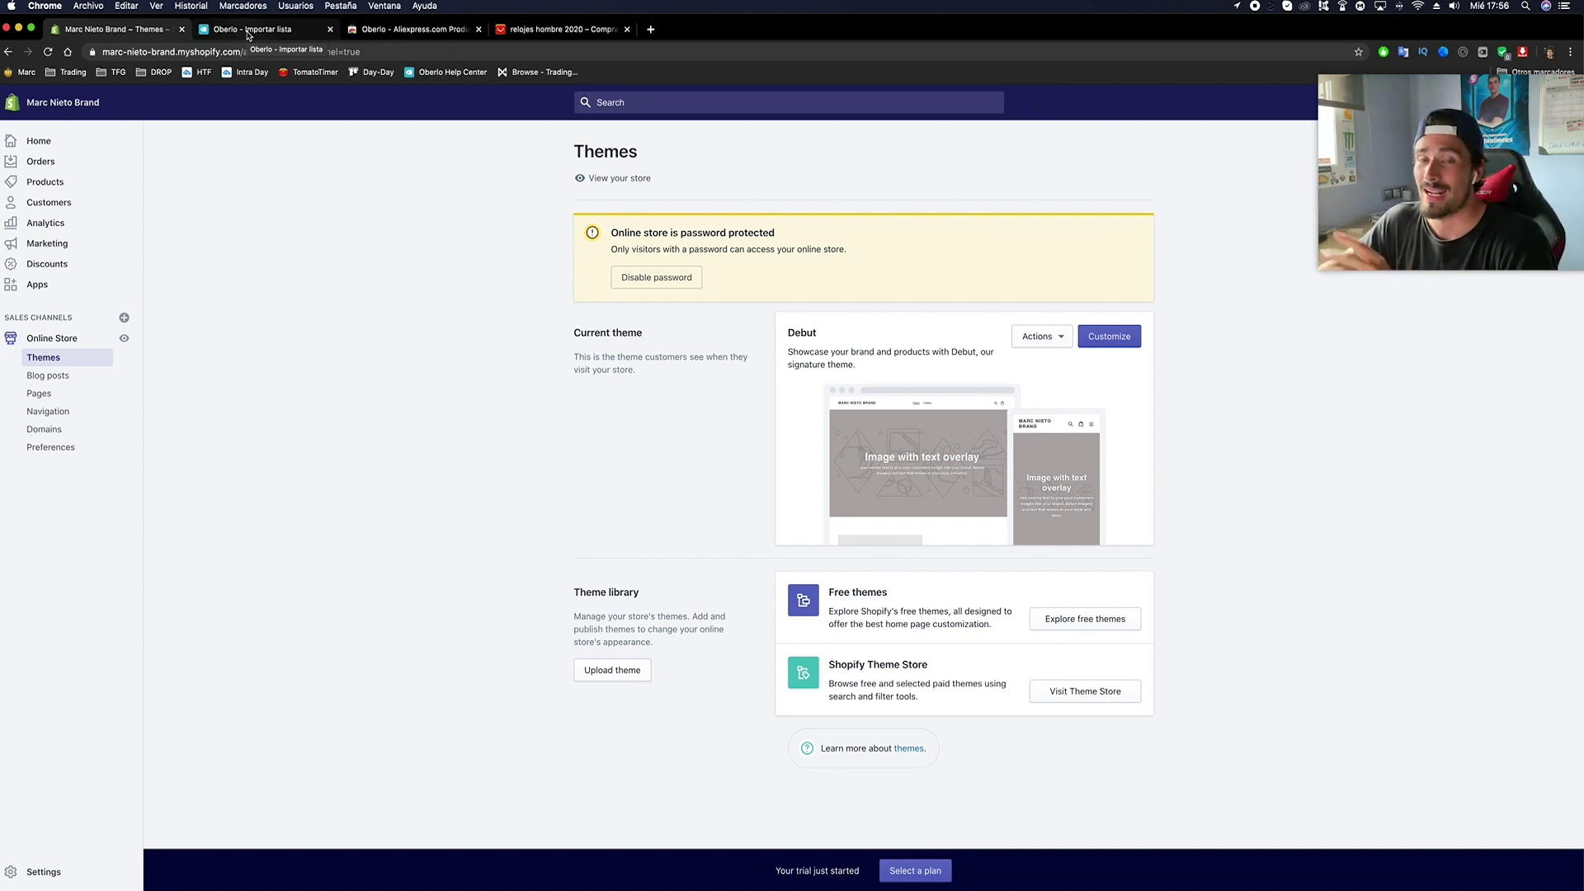
Open the Oberlo dashboard (Panel de control), and view and close the Chrome Web Store page of the Oberlo product importer.
click(247, 33)
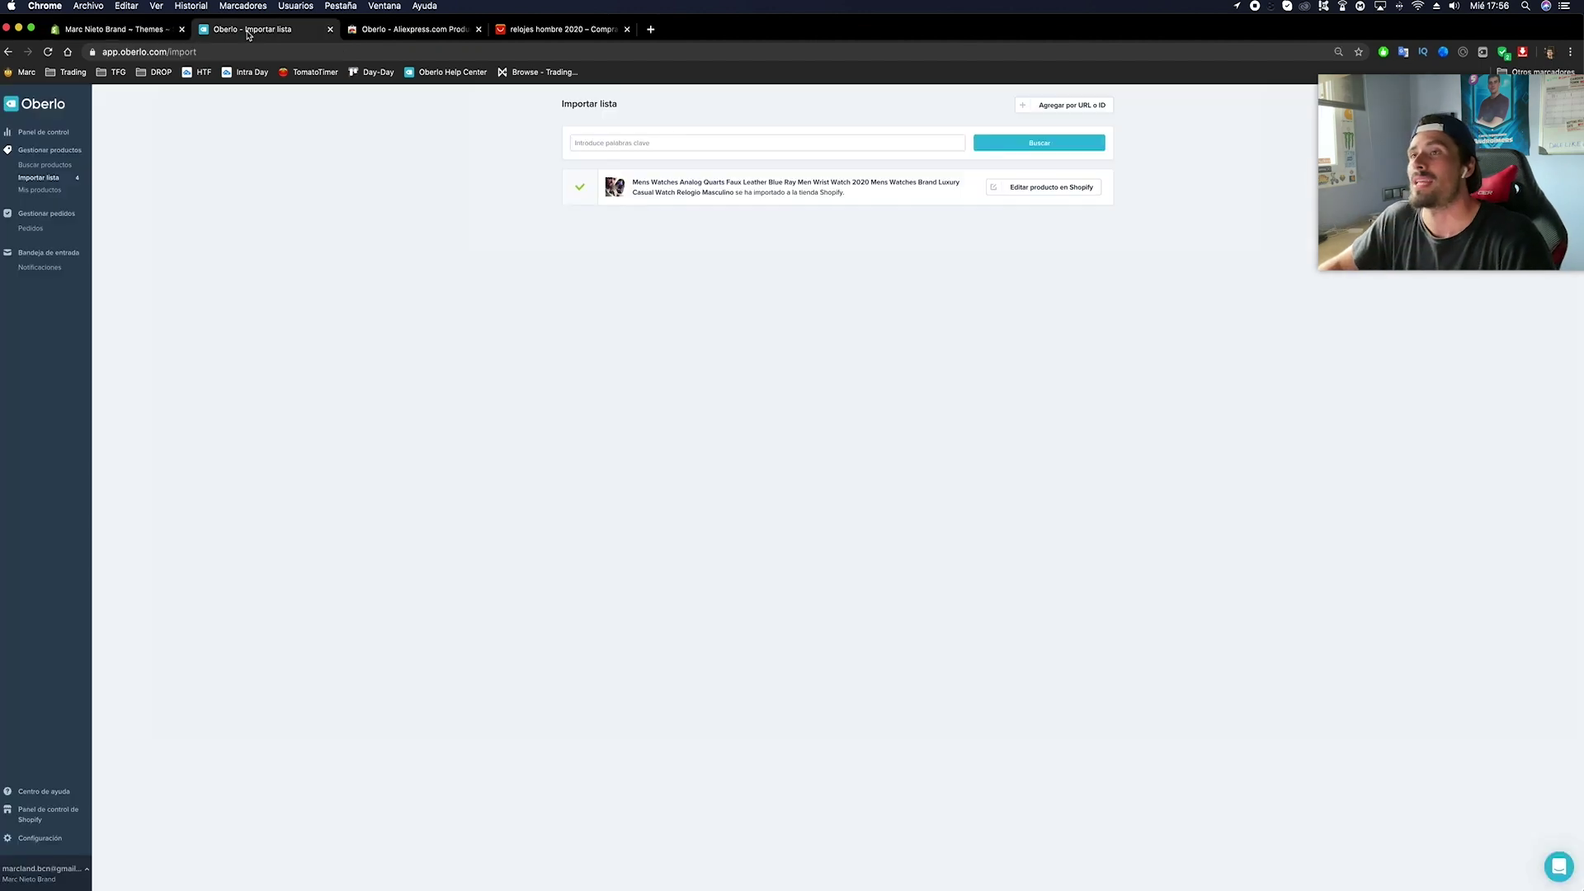
click(43, 133)
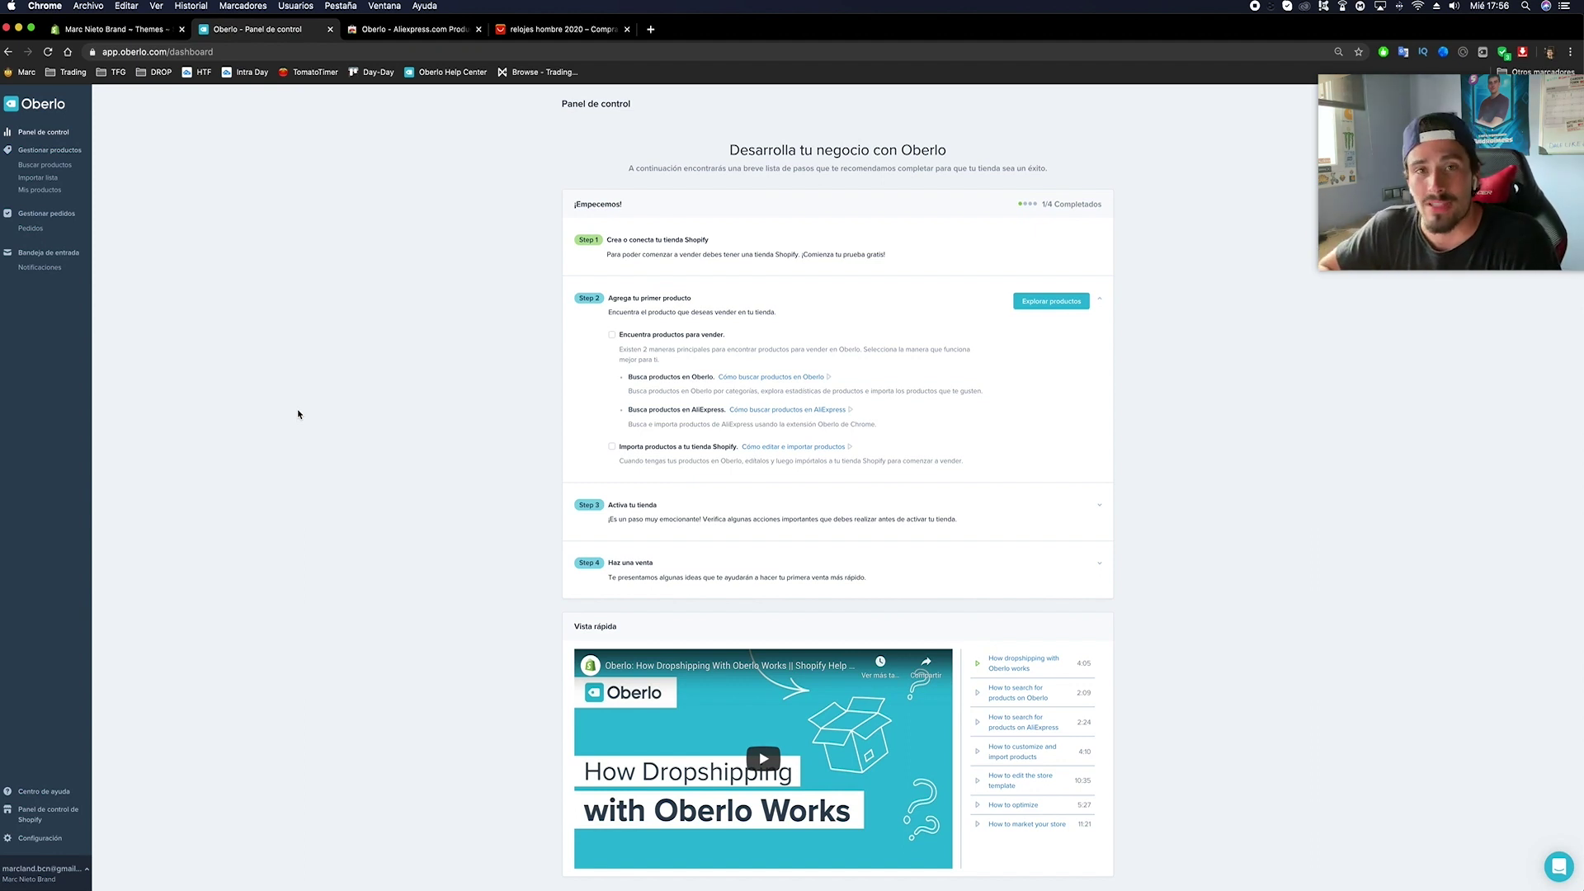
click(397, 31)
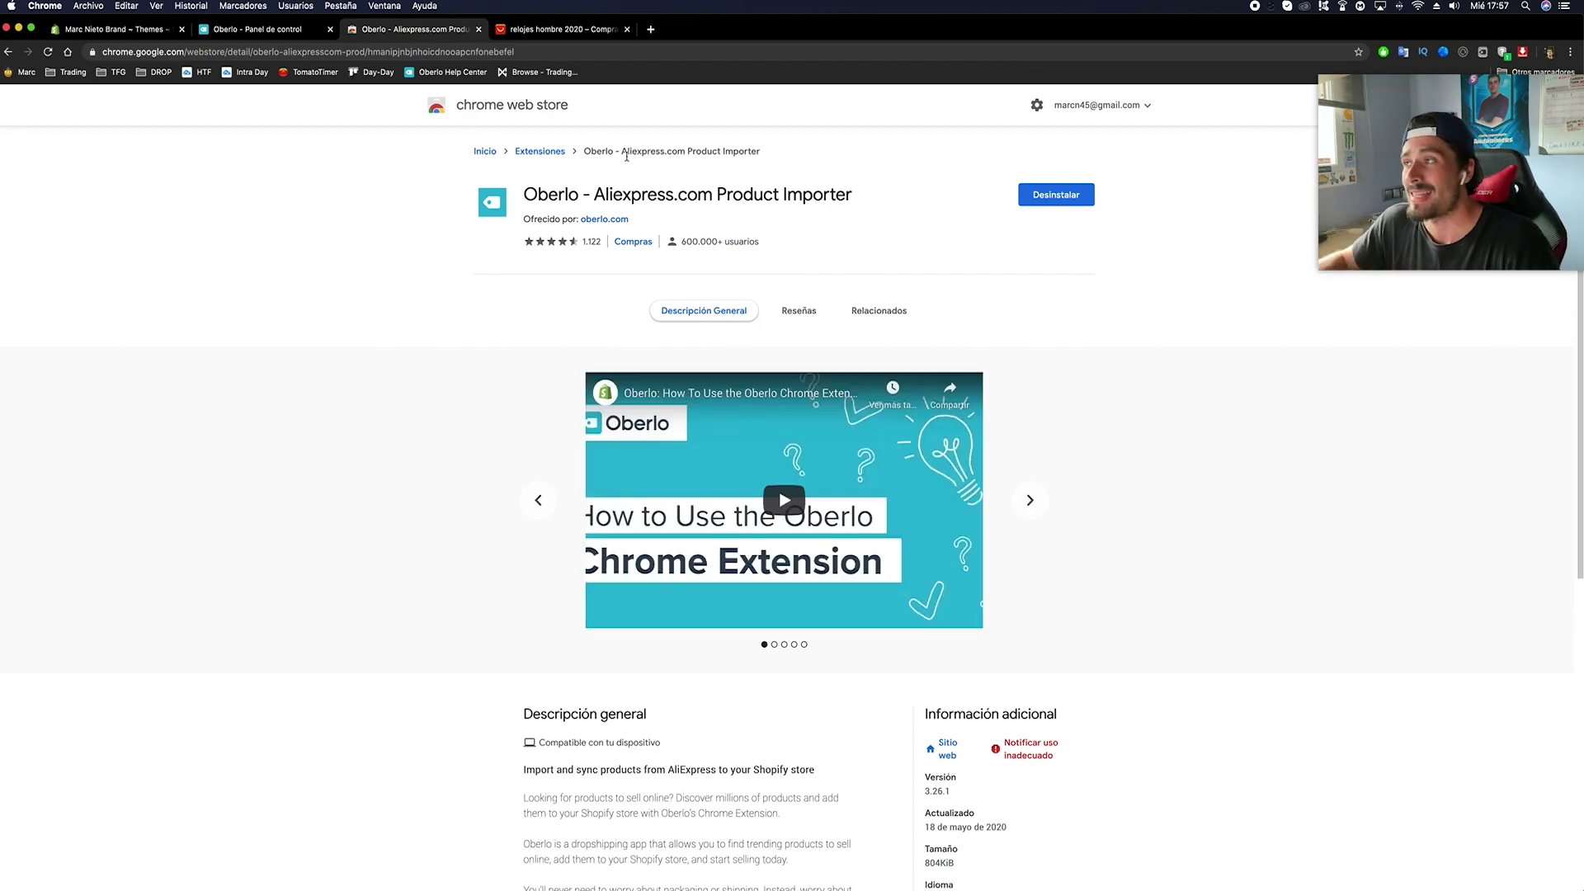
click(503, 31)
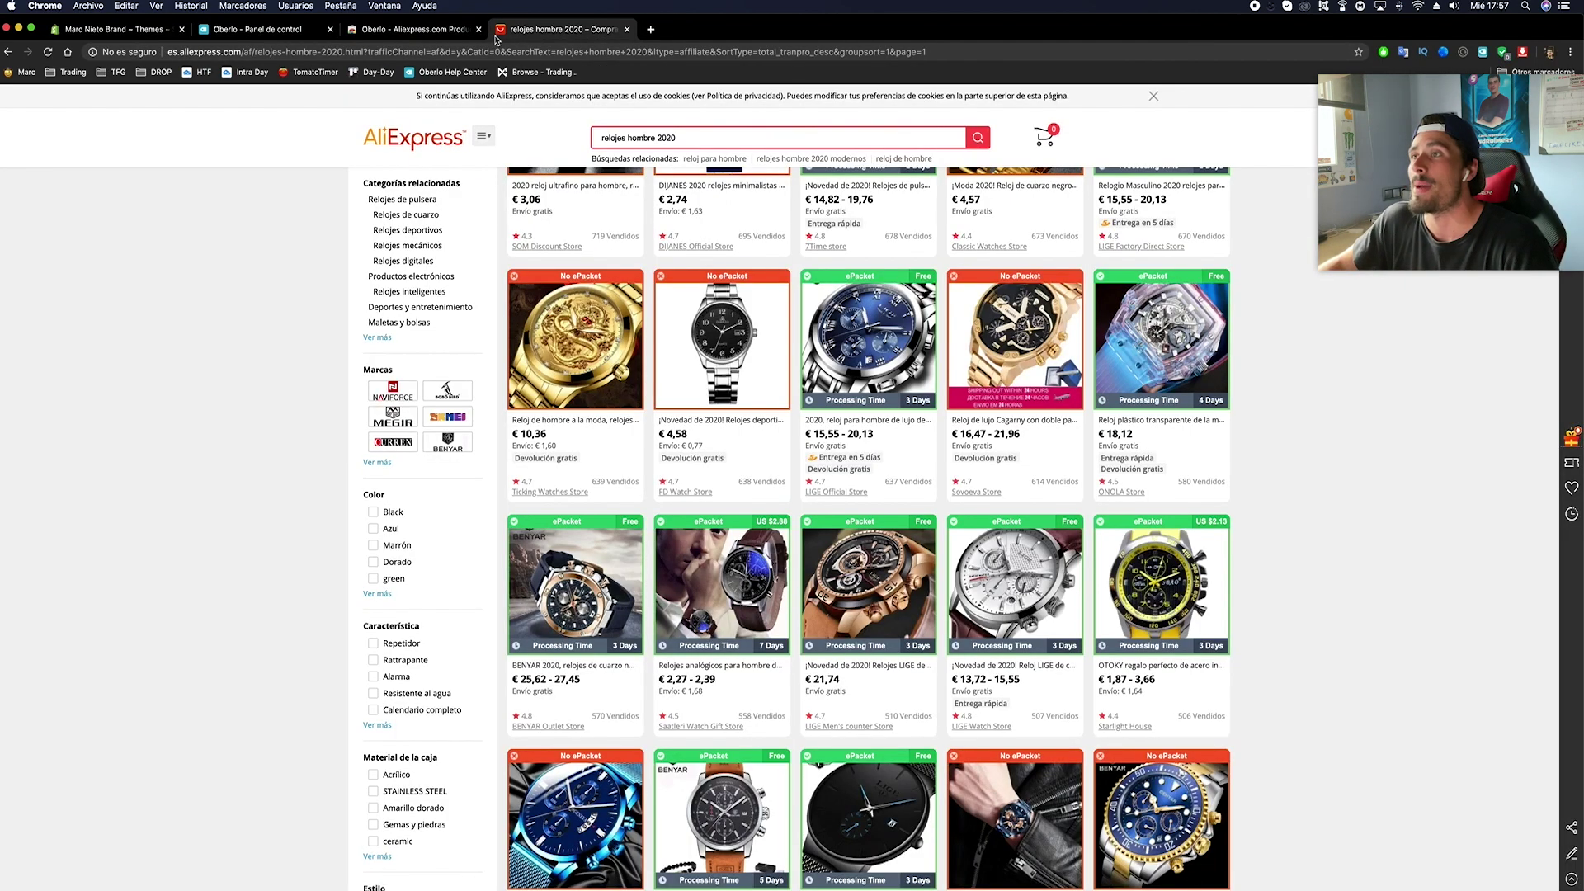
click(480, 30)
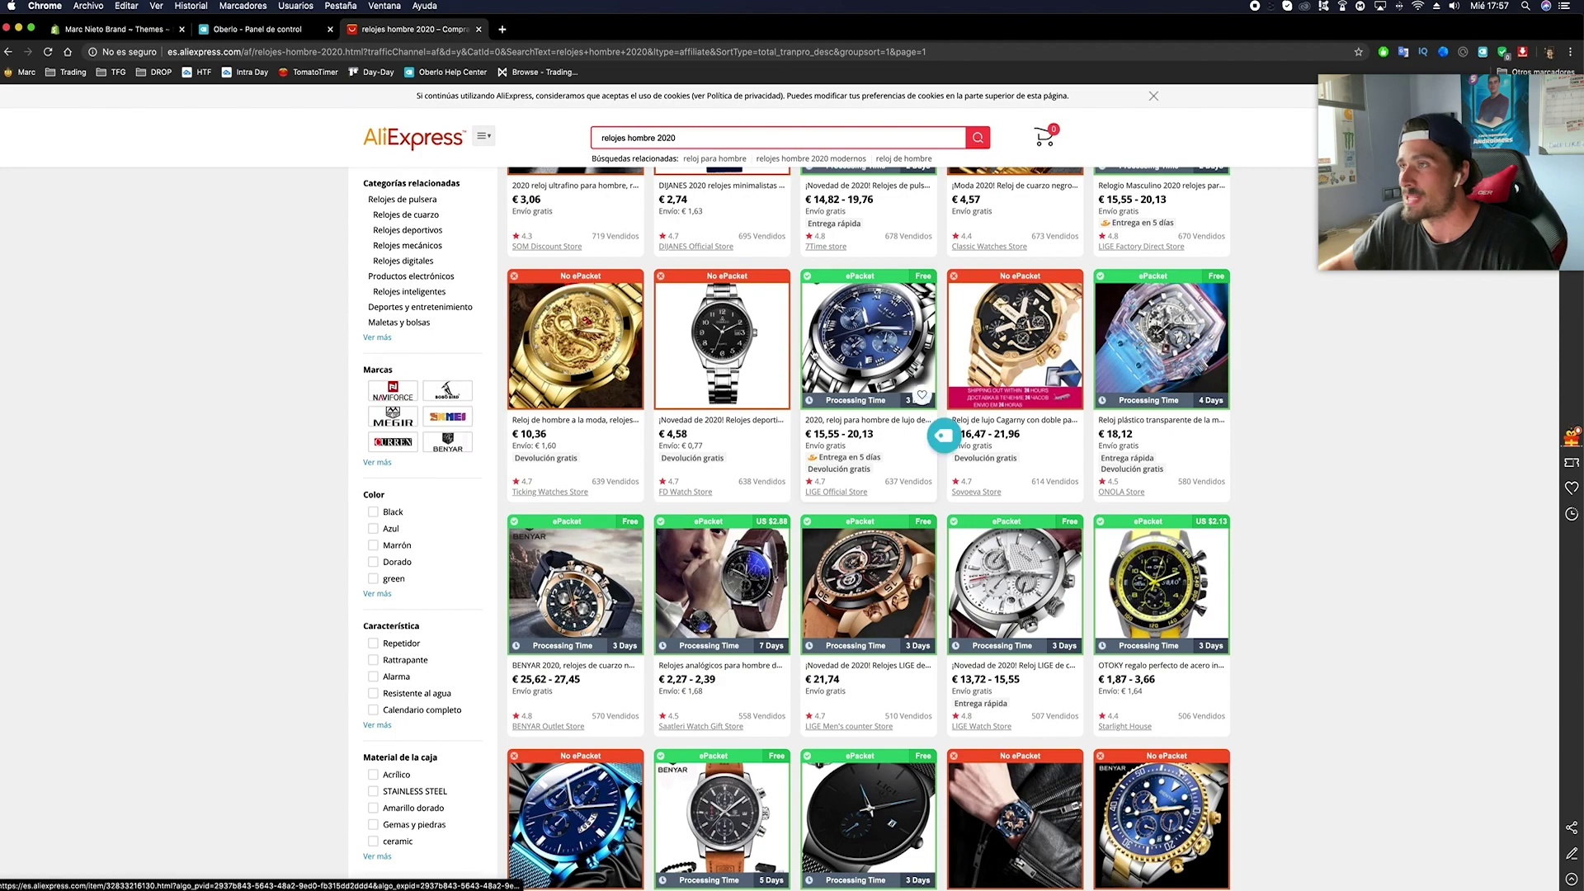
Search AliExpress for "iphone case" in place of the men's watches search.
scroll(839, 404, down, 3)
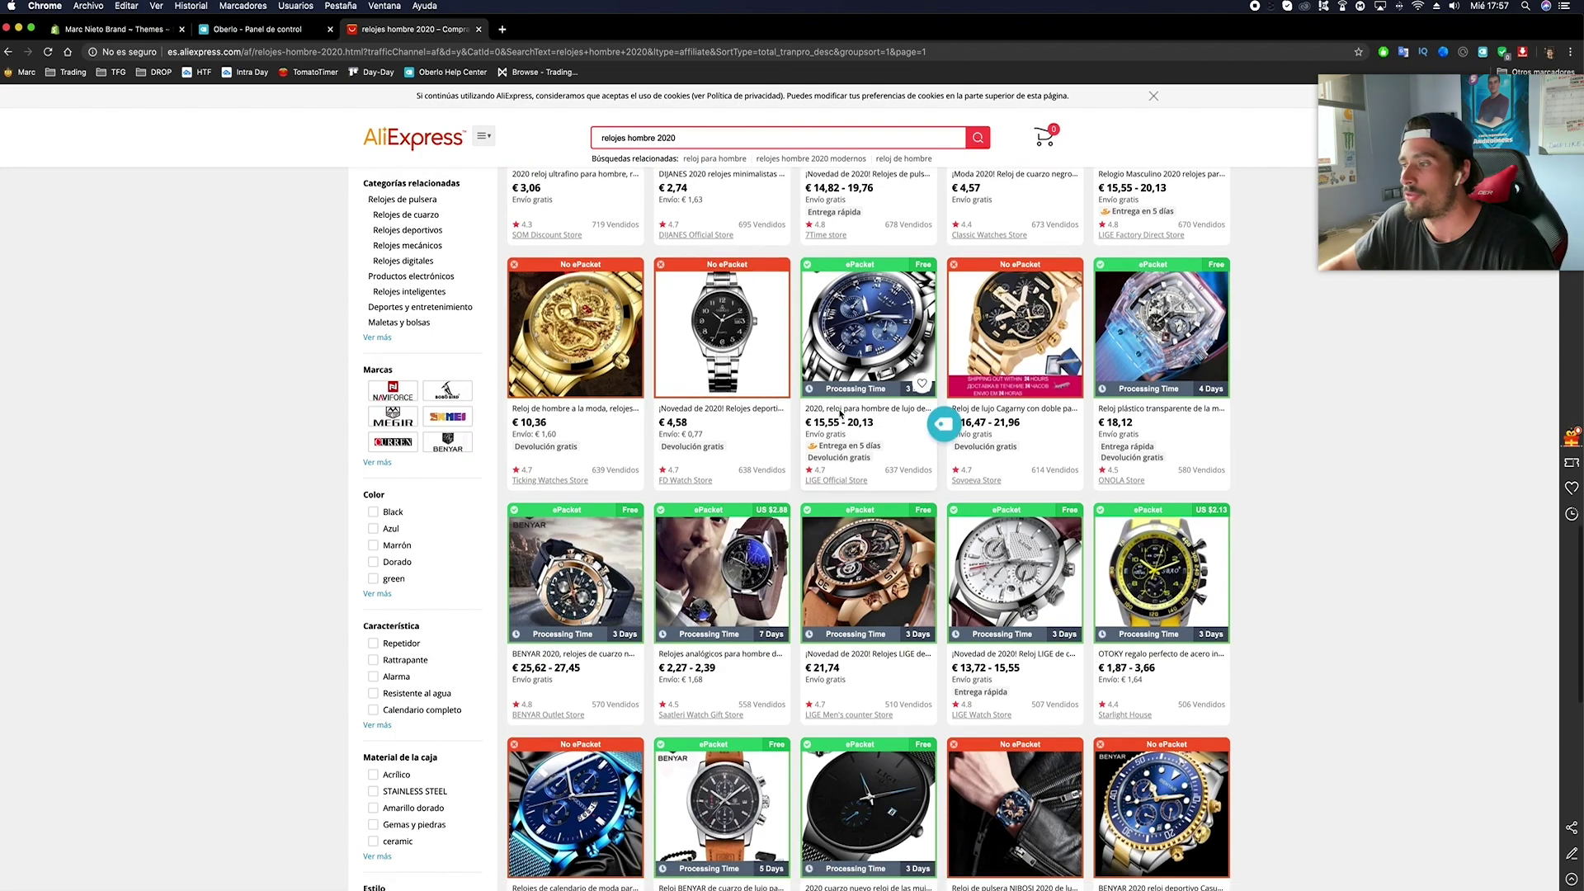
scroll(932, 474, up, 10)
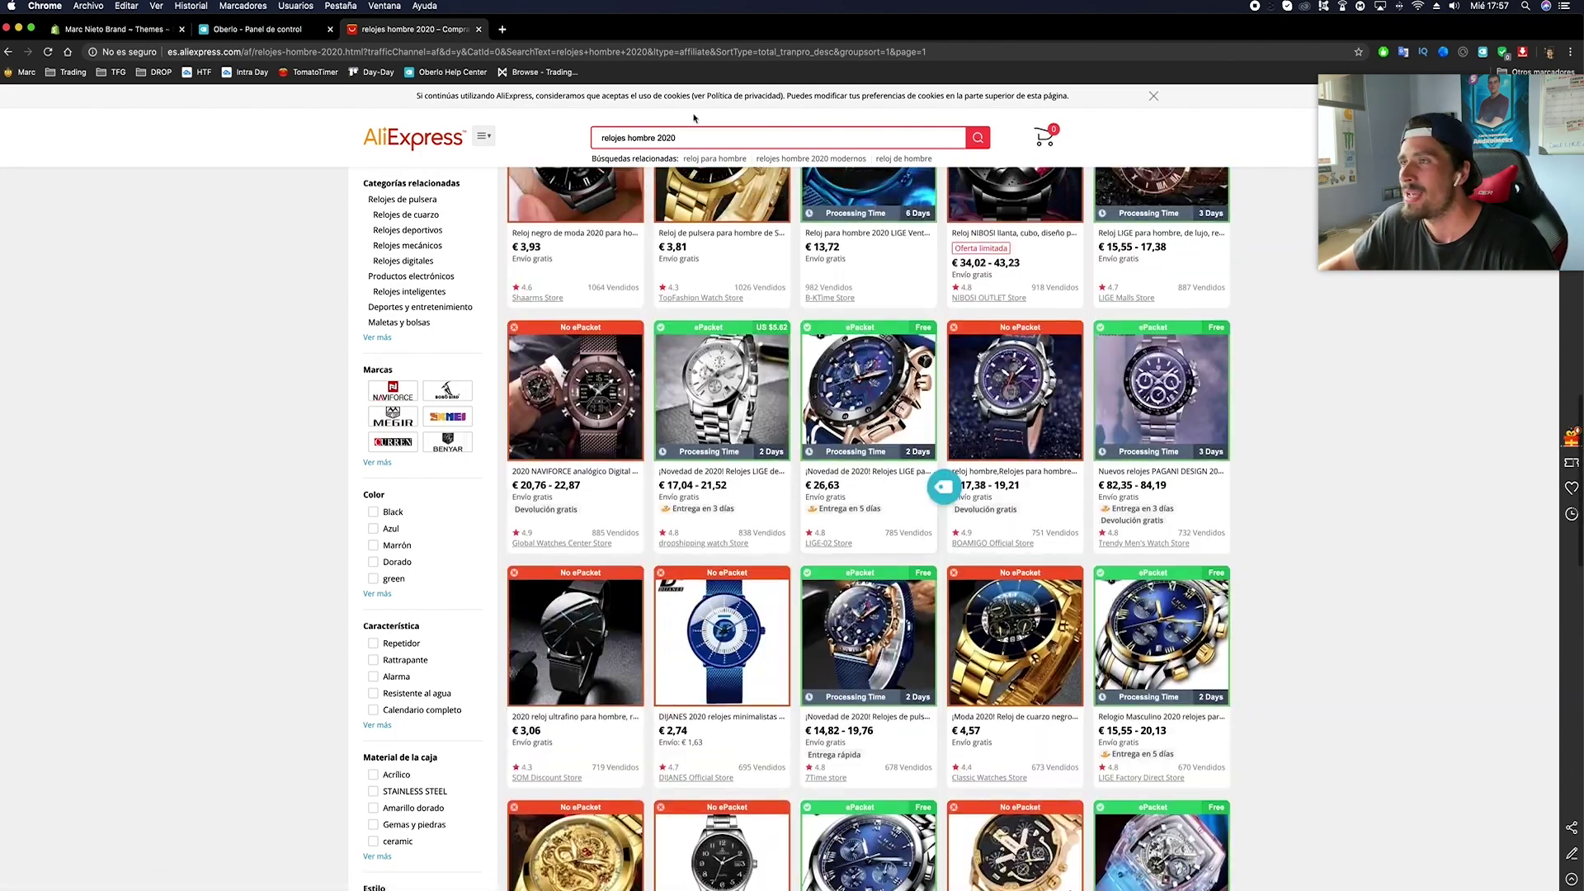
click(692, 139)
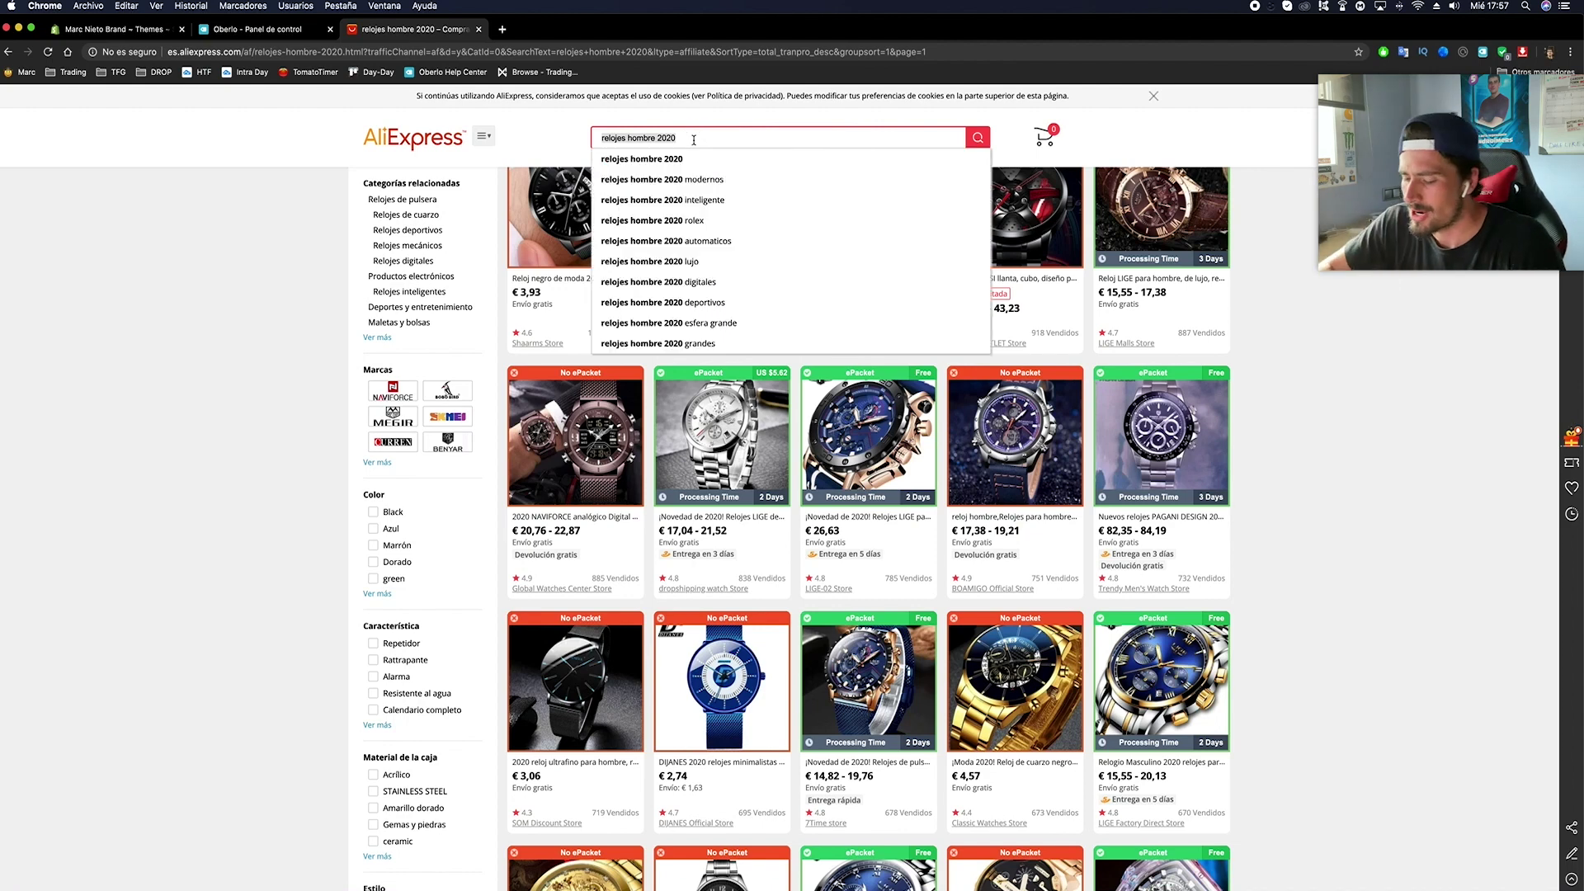
text(iph)
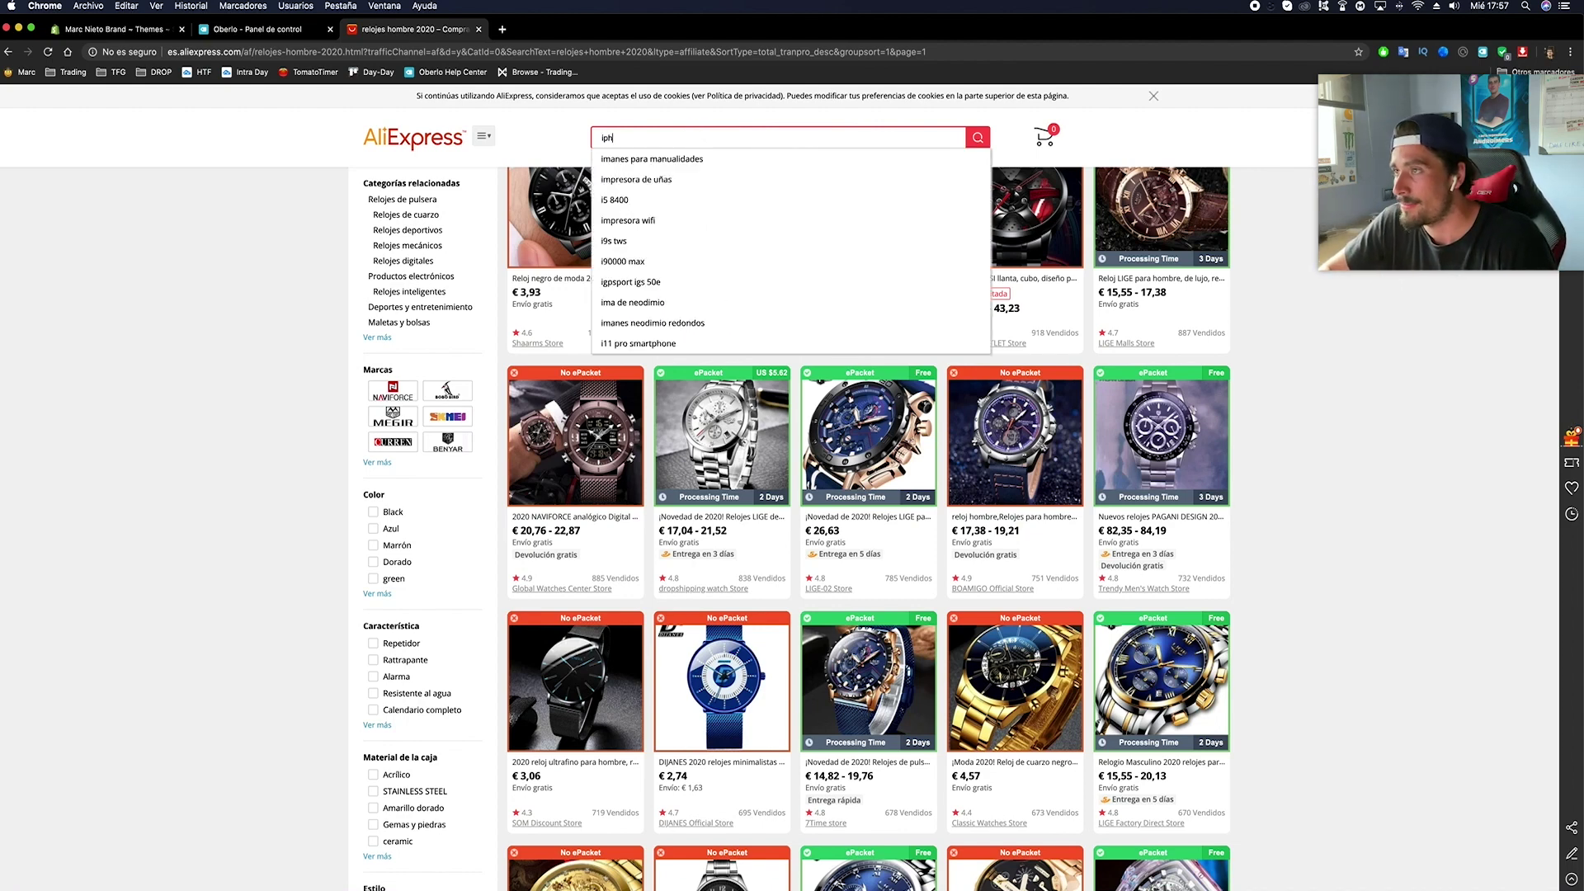
text(one case)
key(Return)
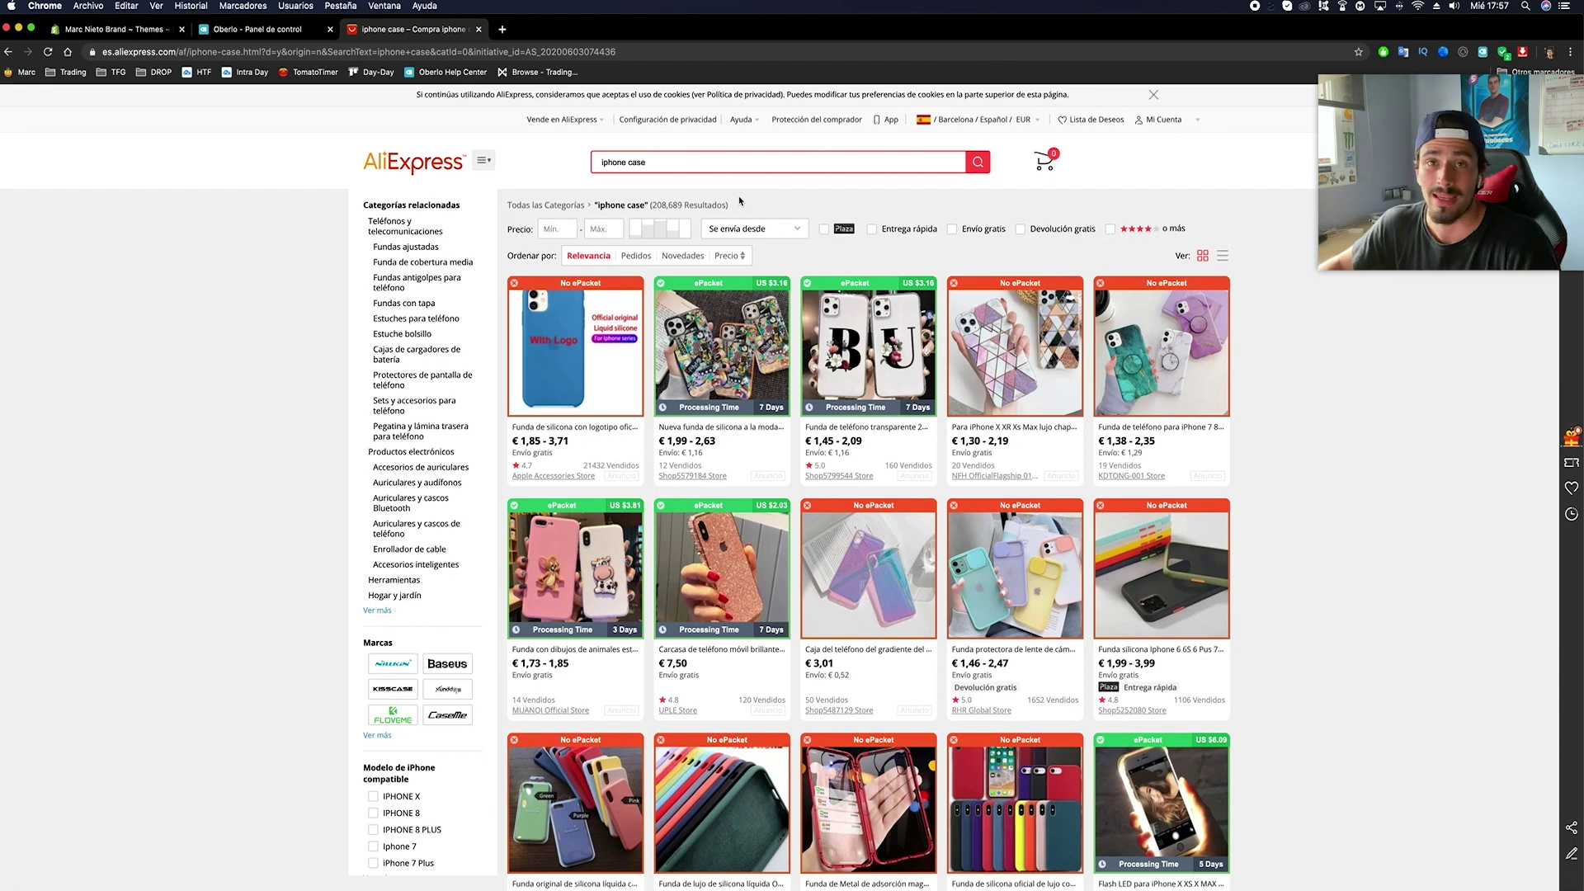
Browse the iphone case results and open the MUANQI Official Store animal cartoon case in a new tab.
scroll(880, 402, down, 3)
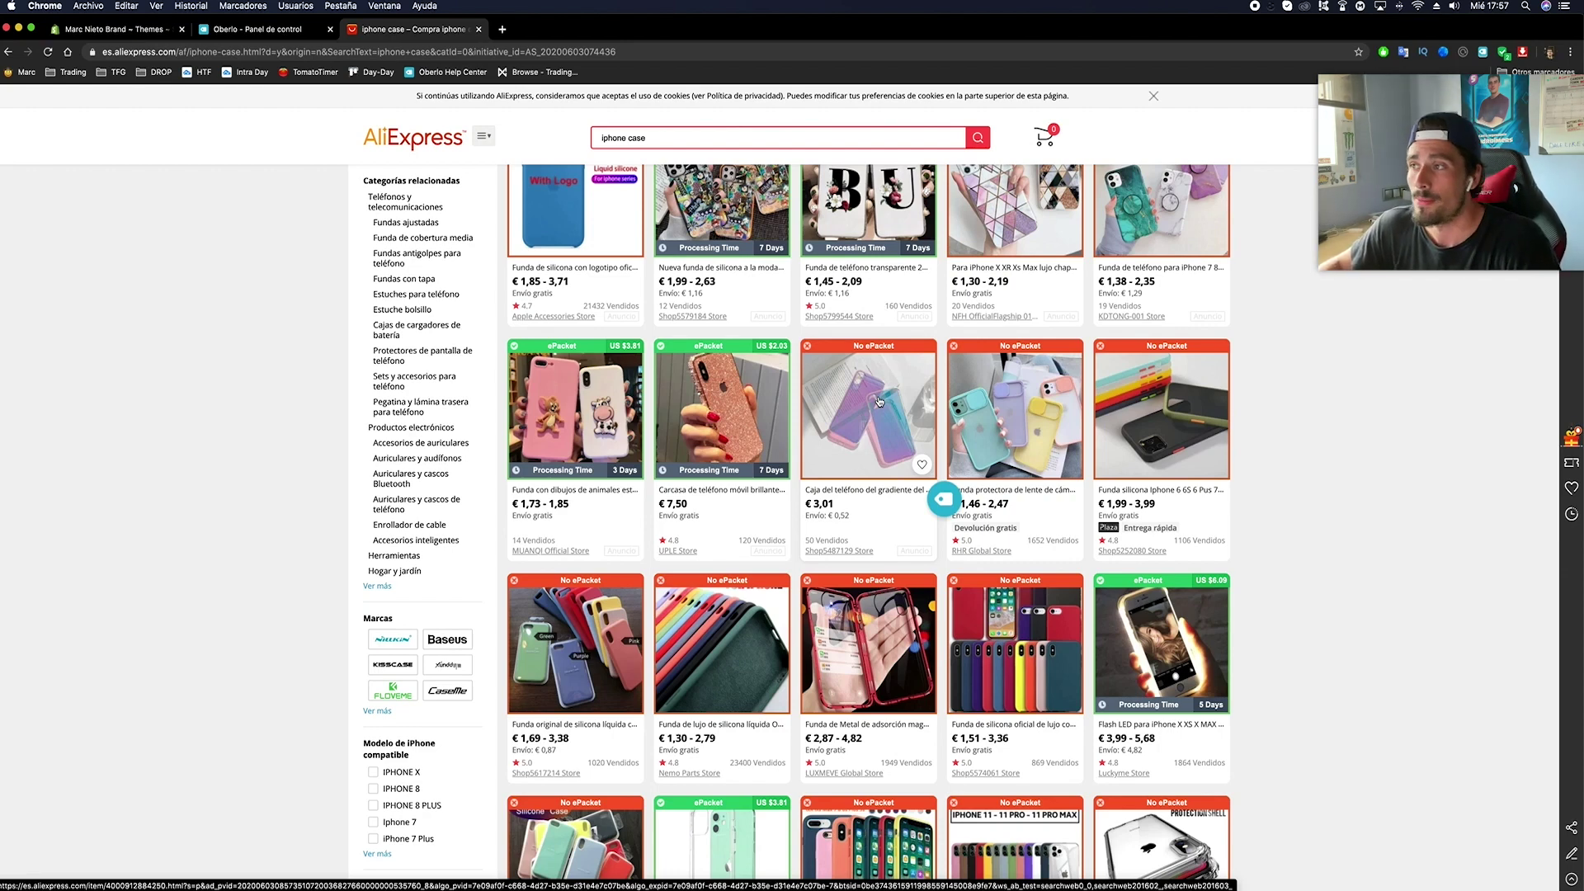
scroll(879, 402, up, 2)
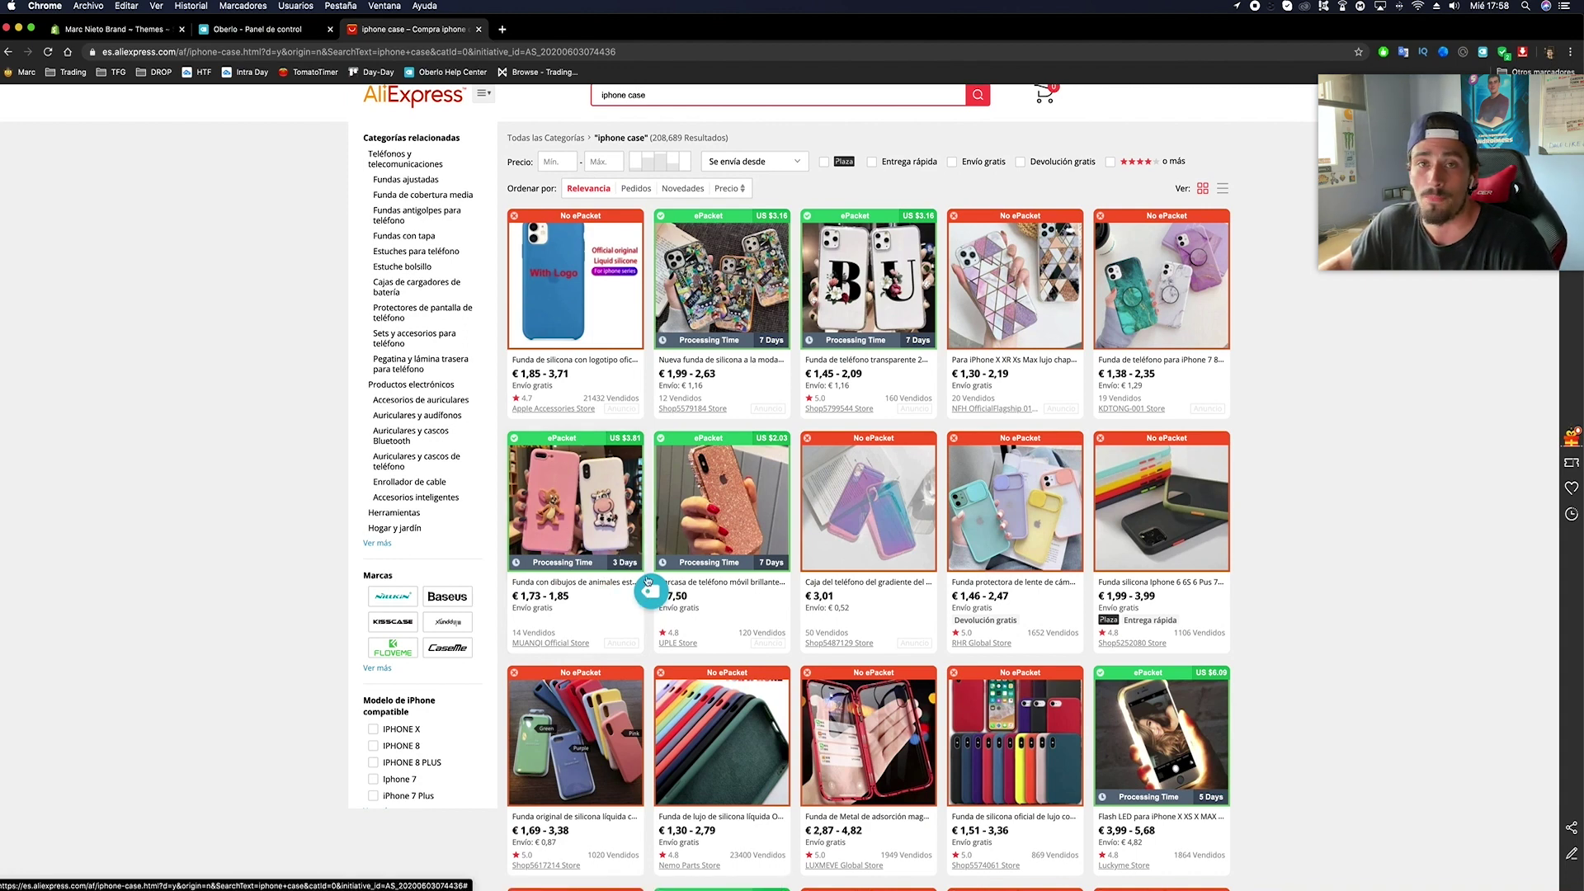
super+click(559, 591)
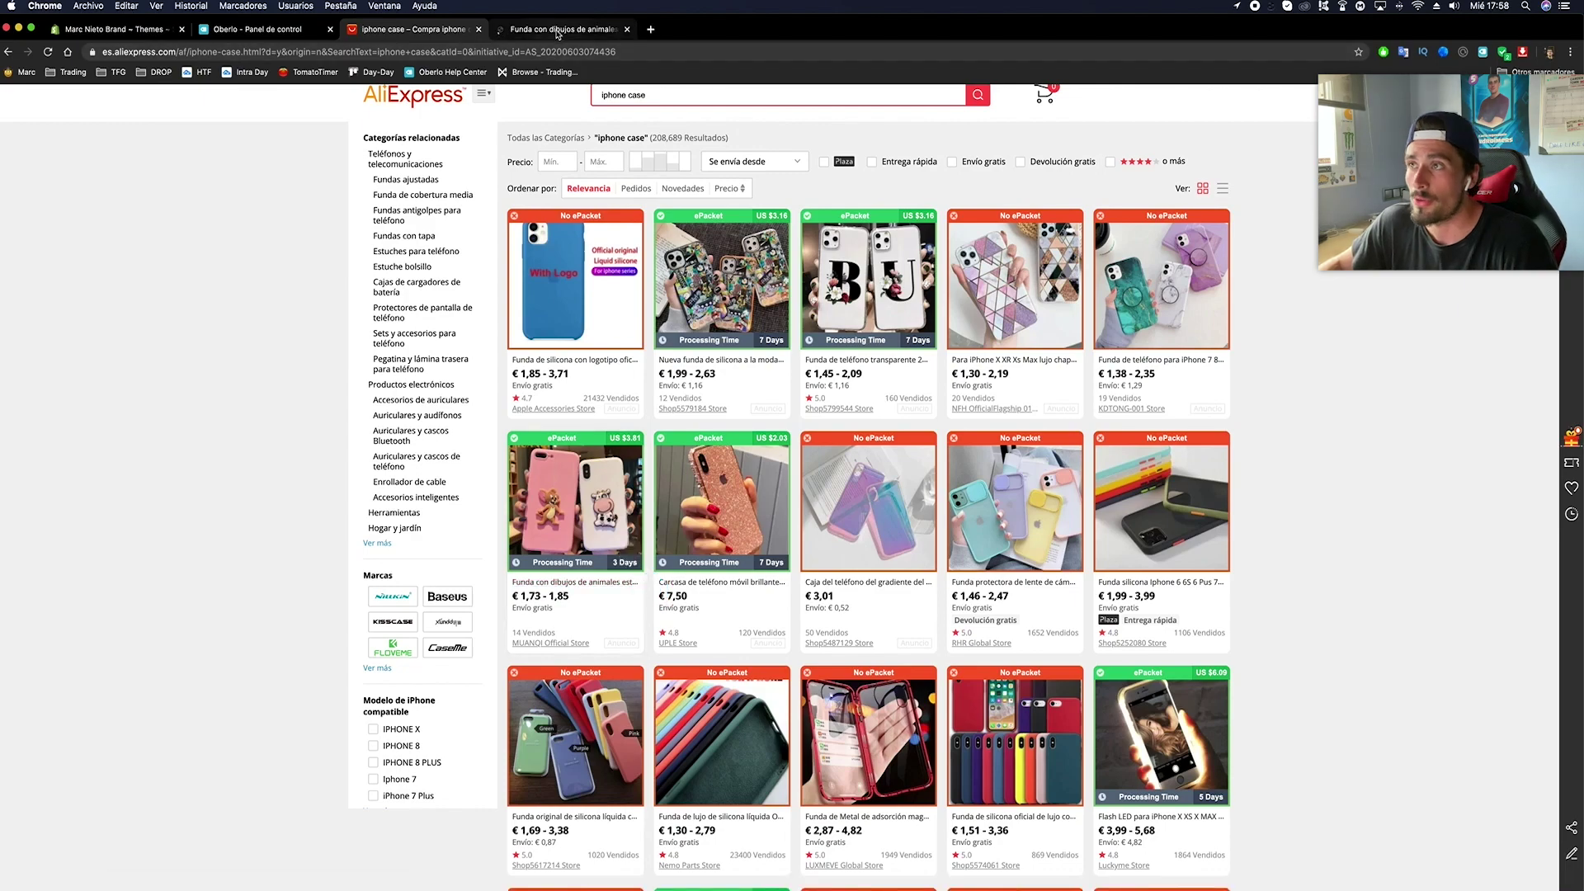
click(557, 35)
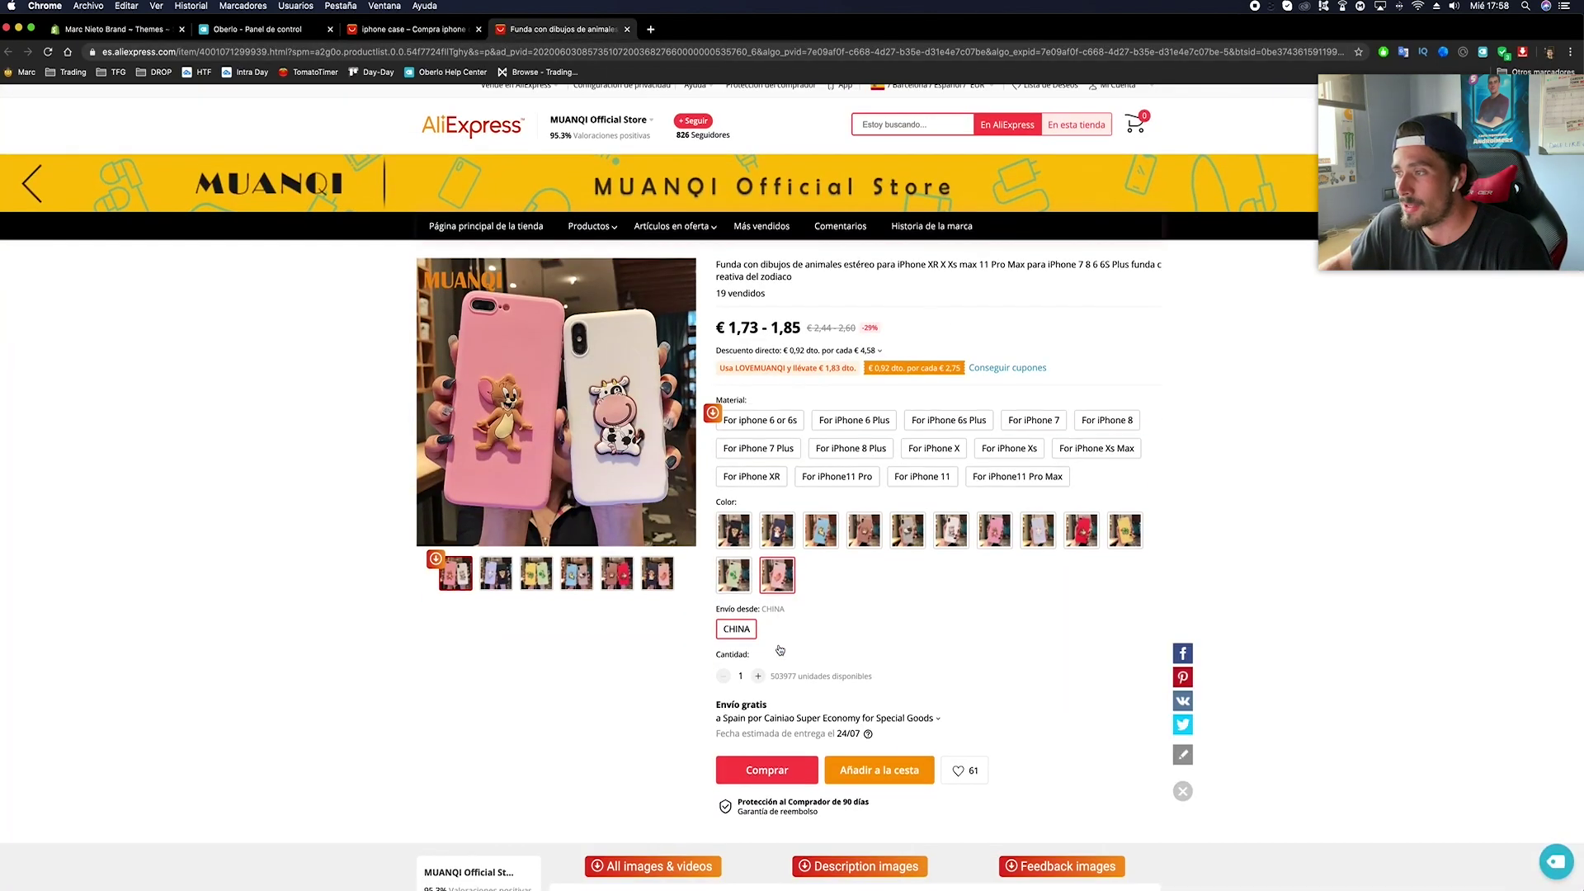
Preview several colour variants of the animal cartoon case, including Tiger and Dog, ending on Mouse.
click(777, 541)
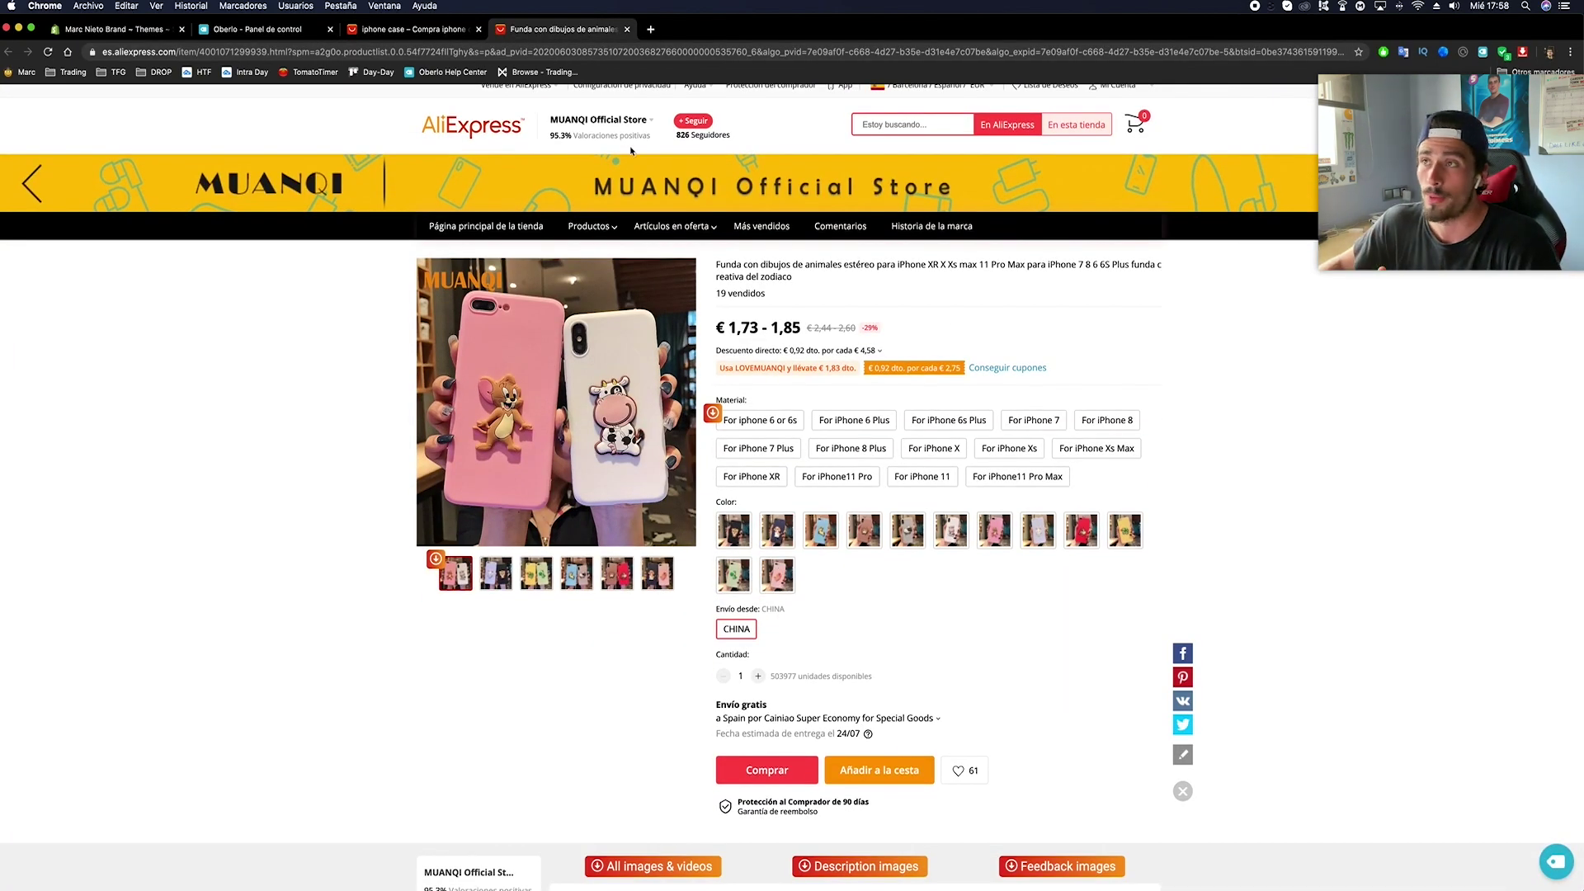
click(417, 29)
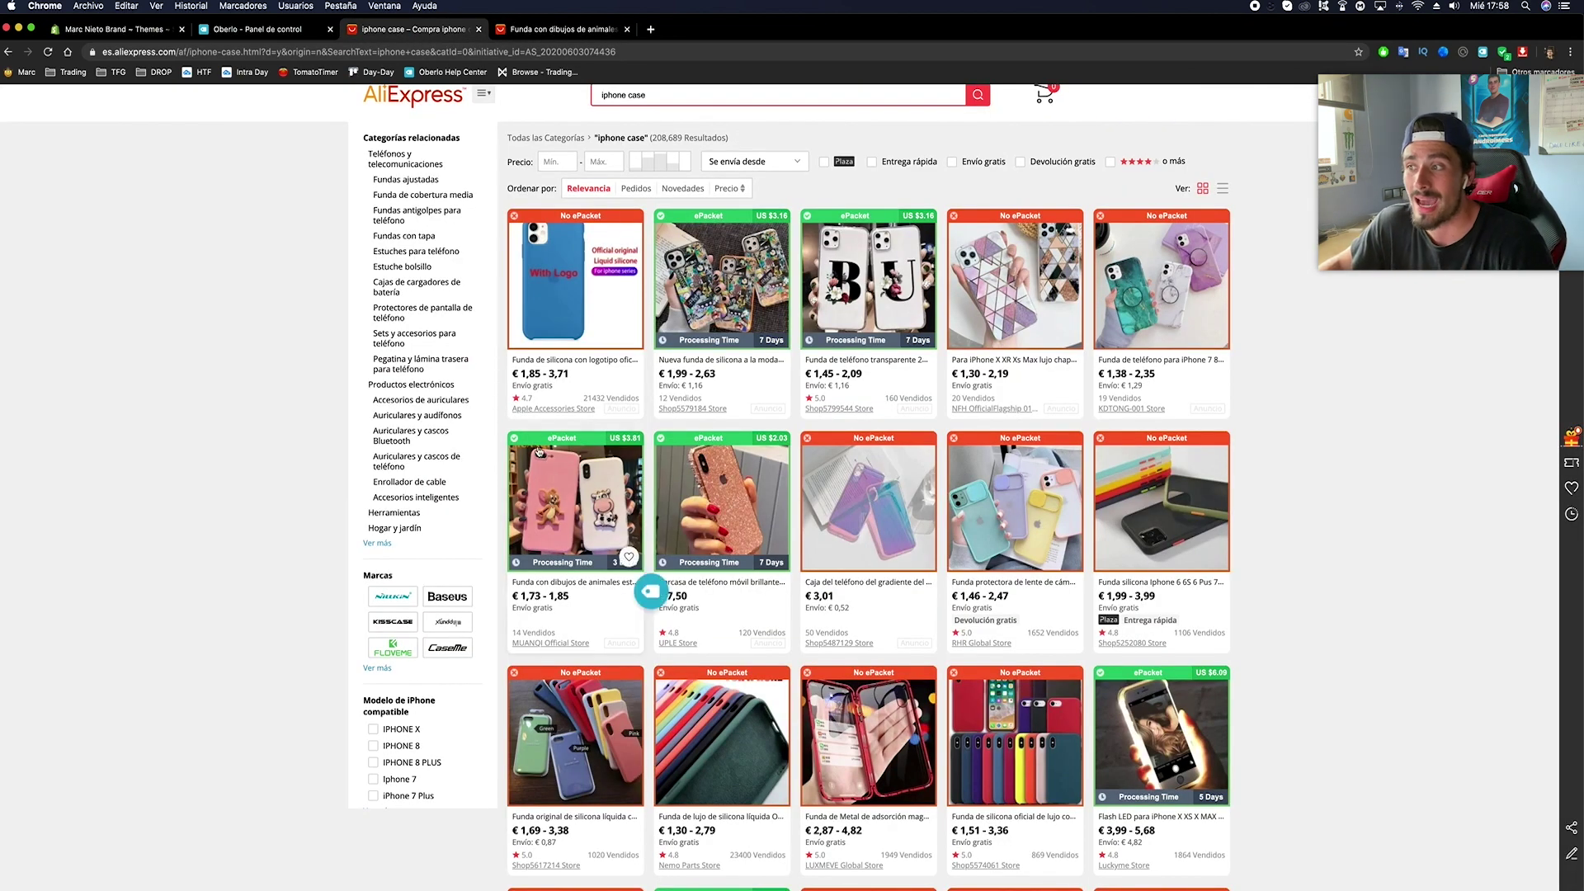
click(570, 29)
click(733, 529)
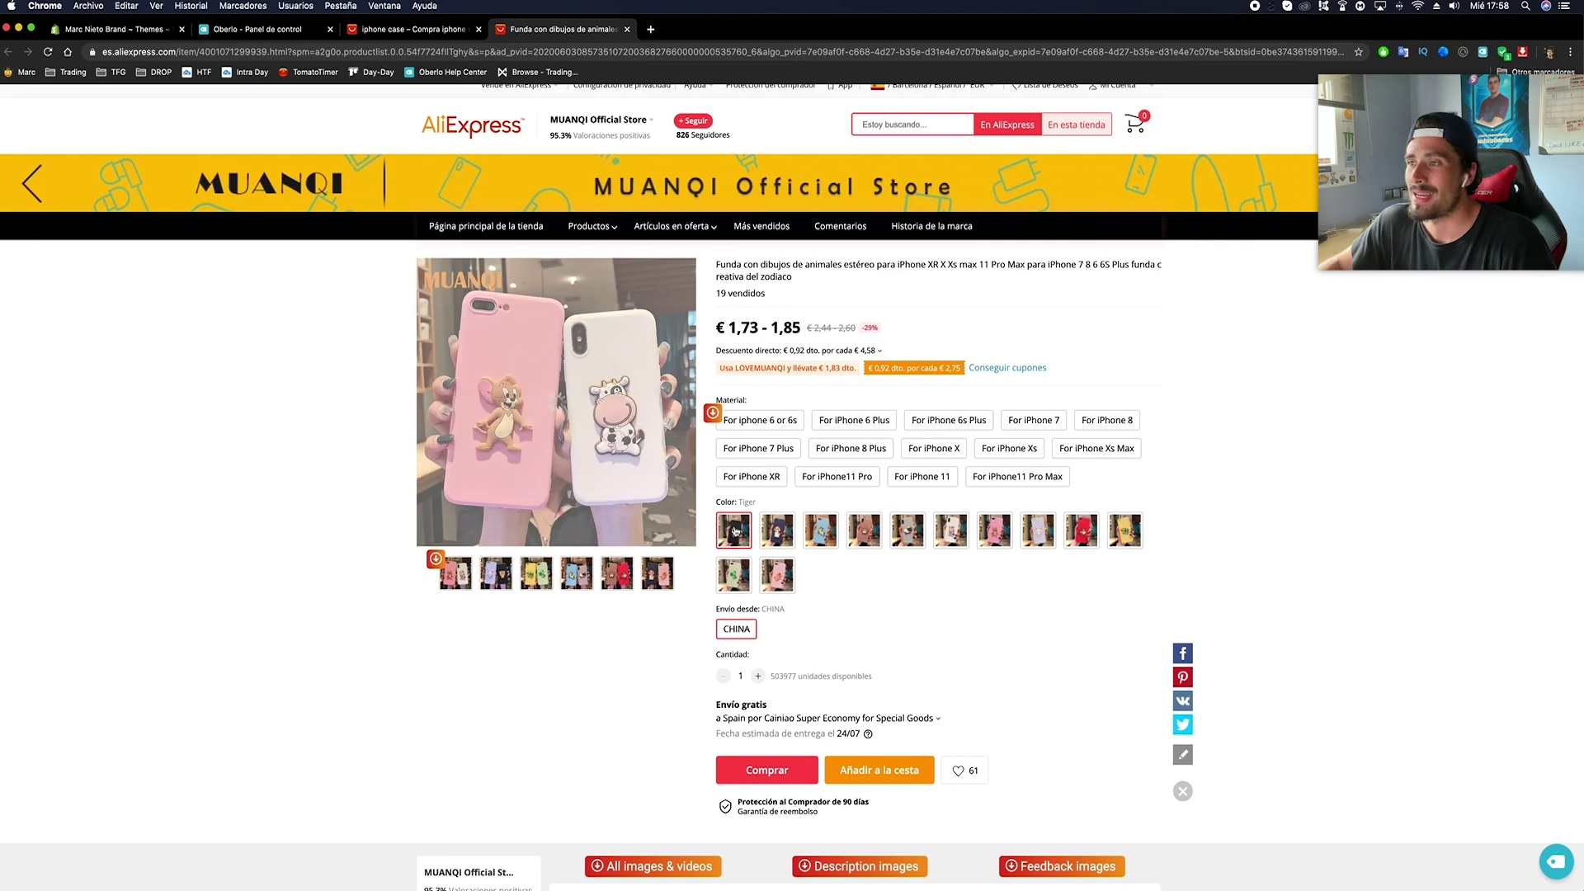
click(769, 534)
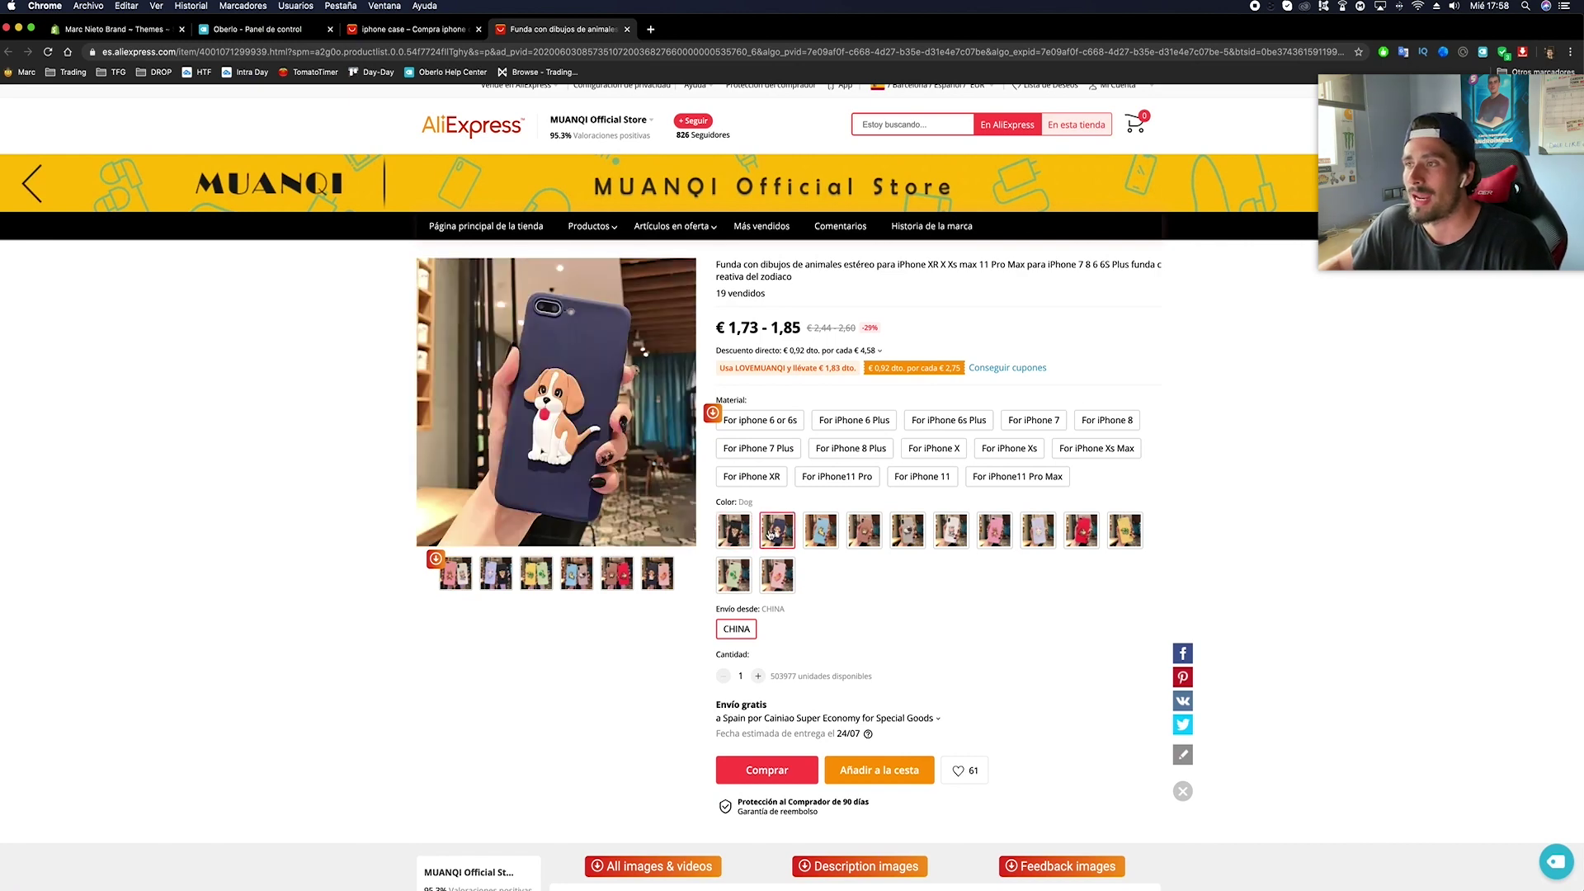
click(820, 532)
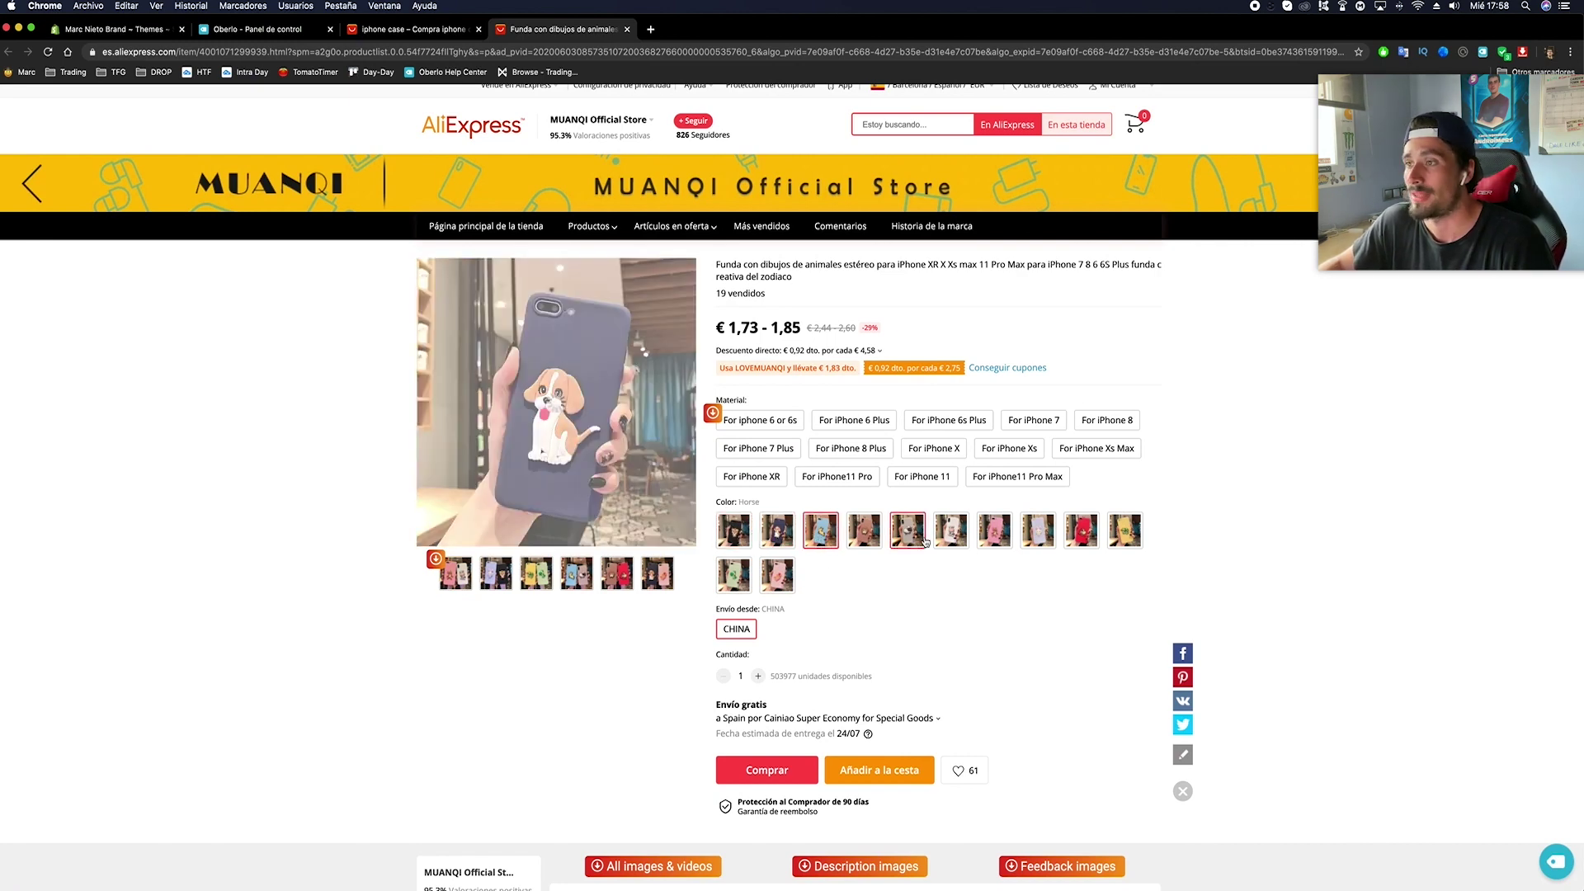
click(982, 539)
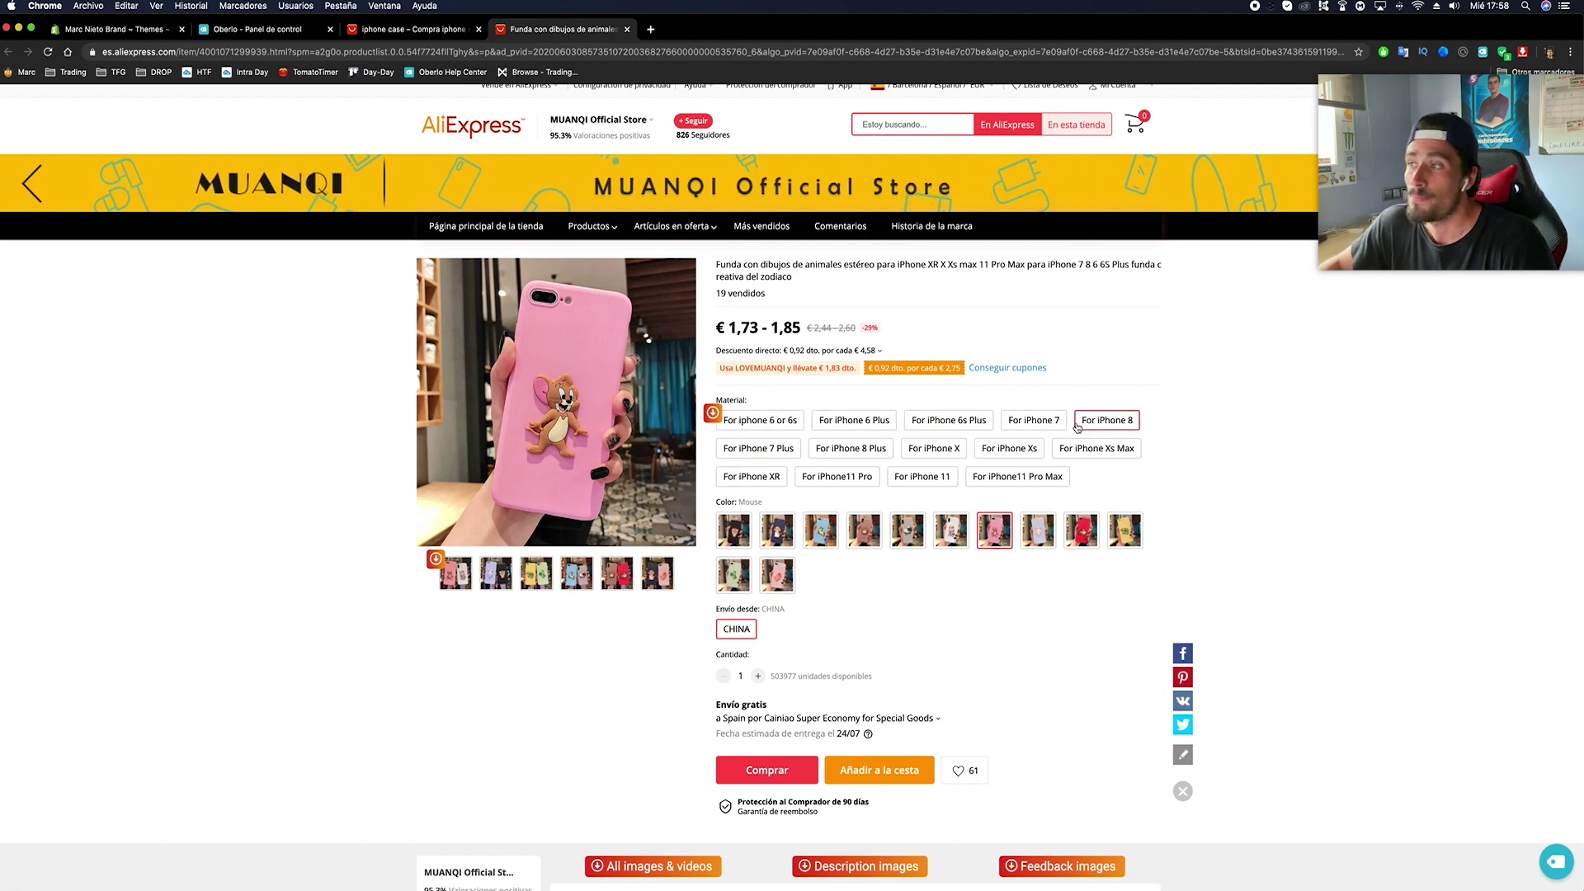
Preview the case's "For iphone 6 or 6s" and "For iPhone11 Pro Max" variants, and close the product page.
click(767, 425)
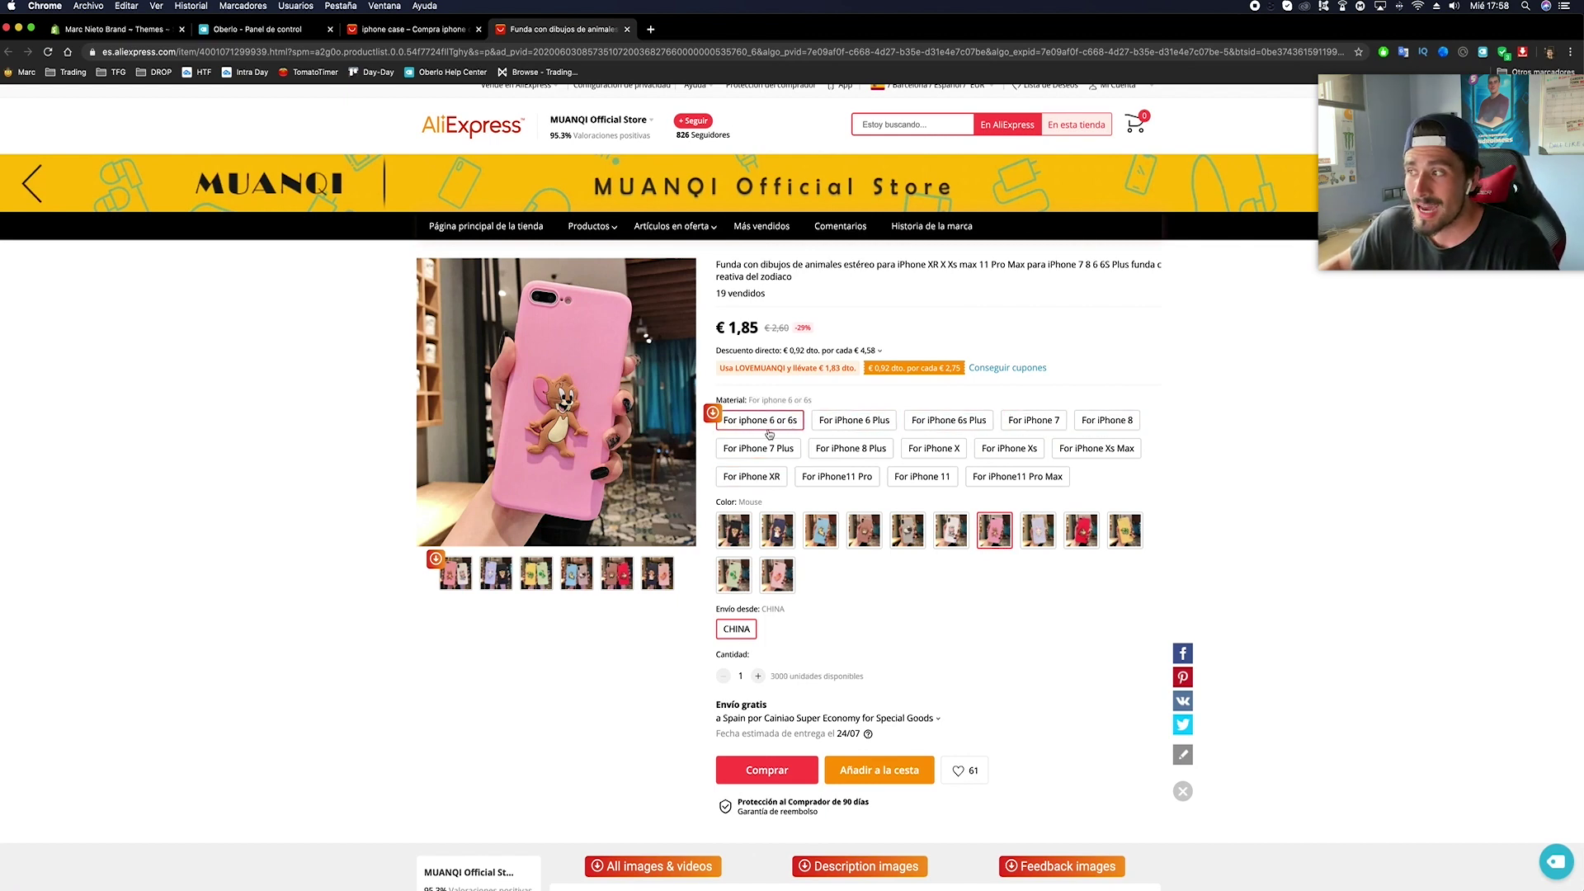
click(992, 483)
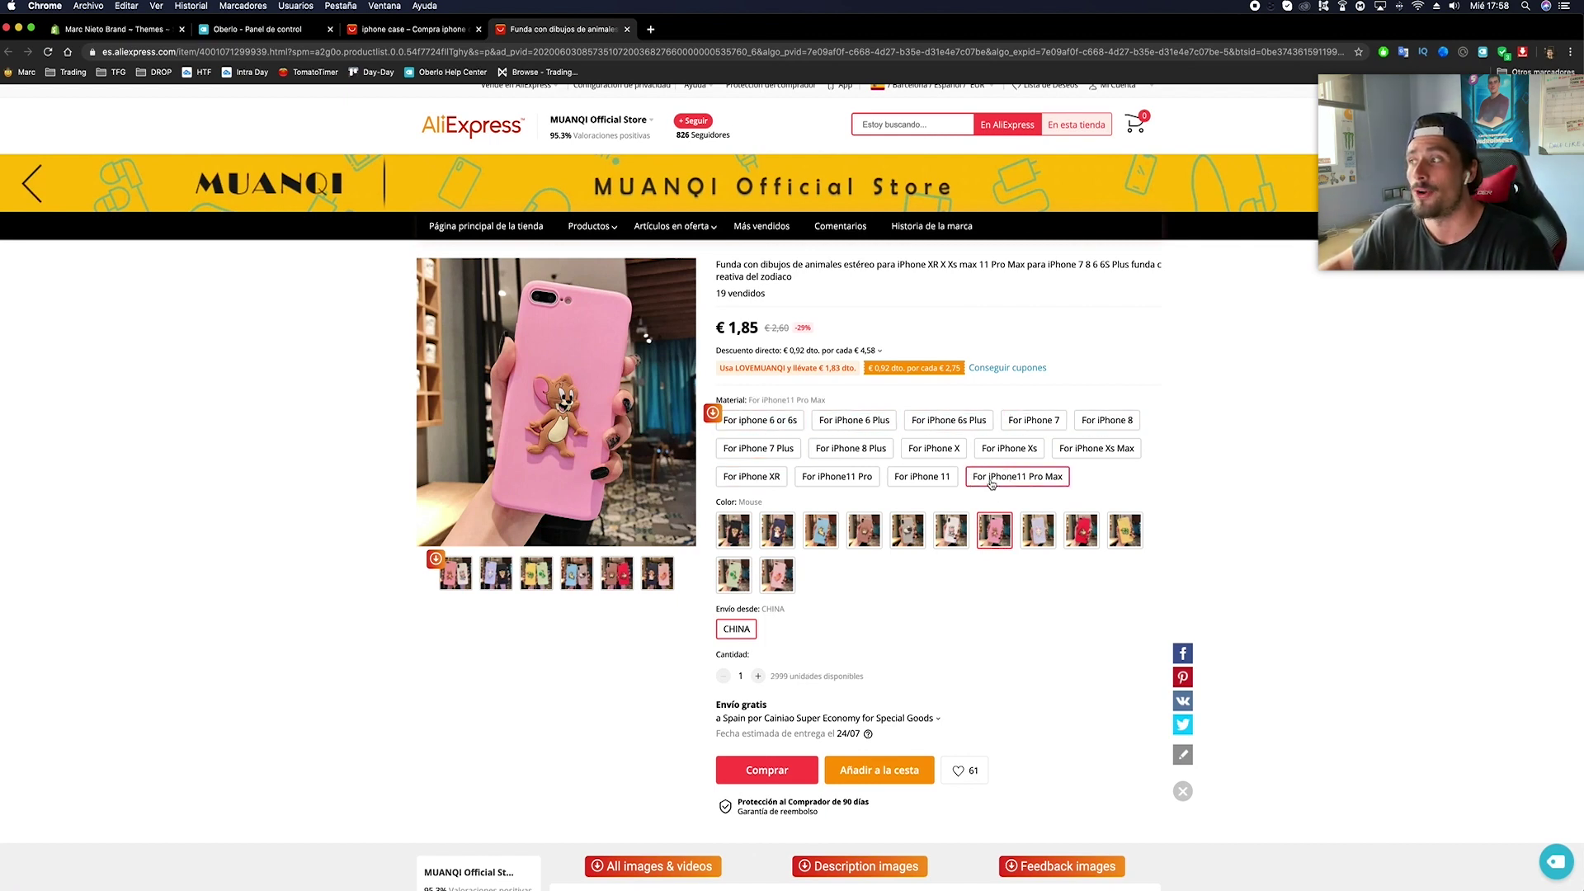
click(770, 424)
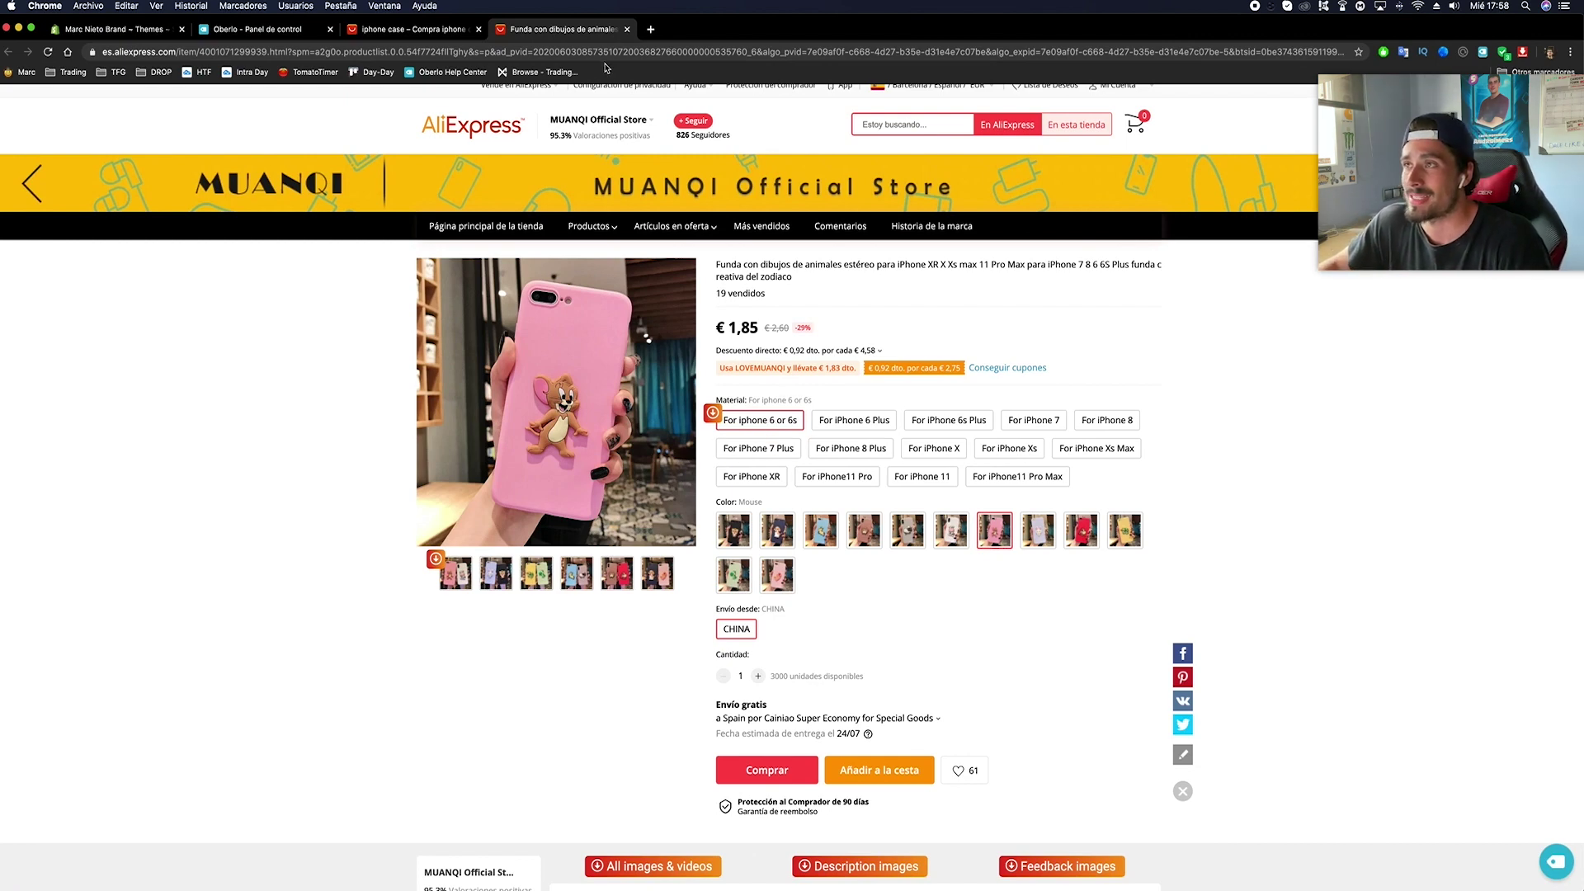
click(627, 30)
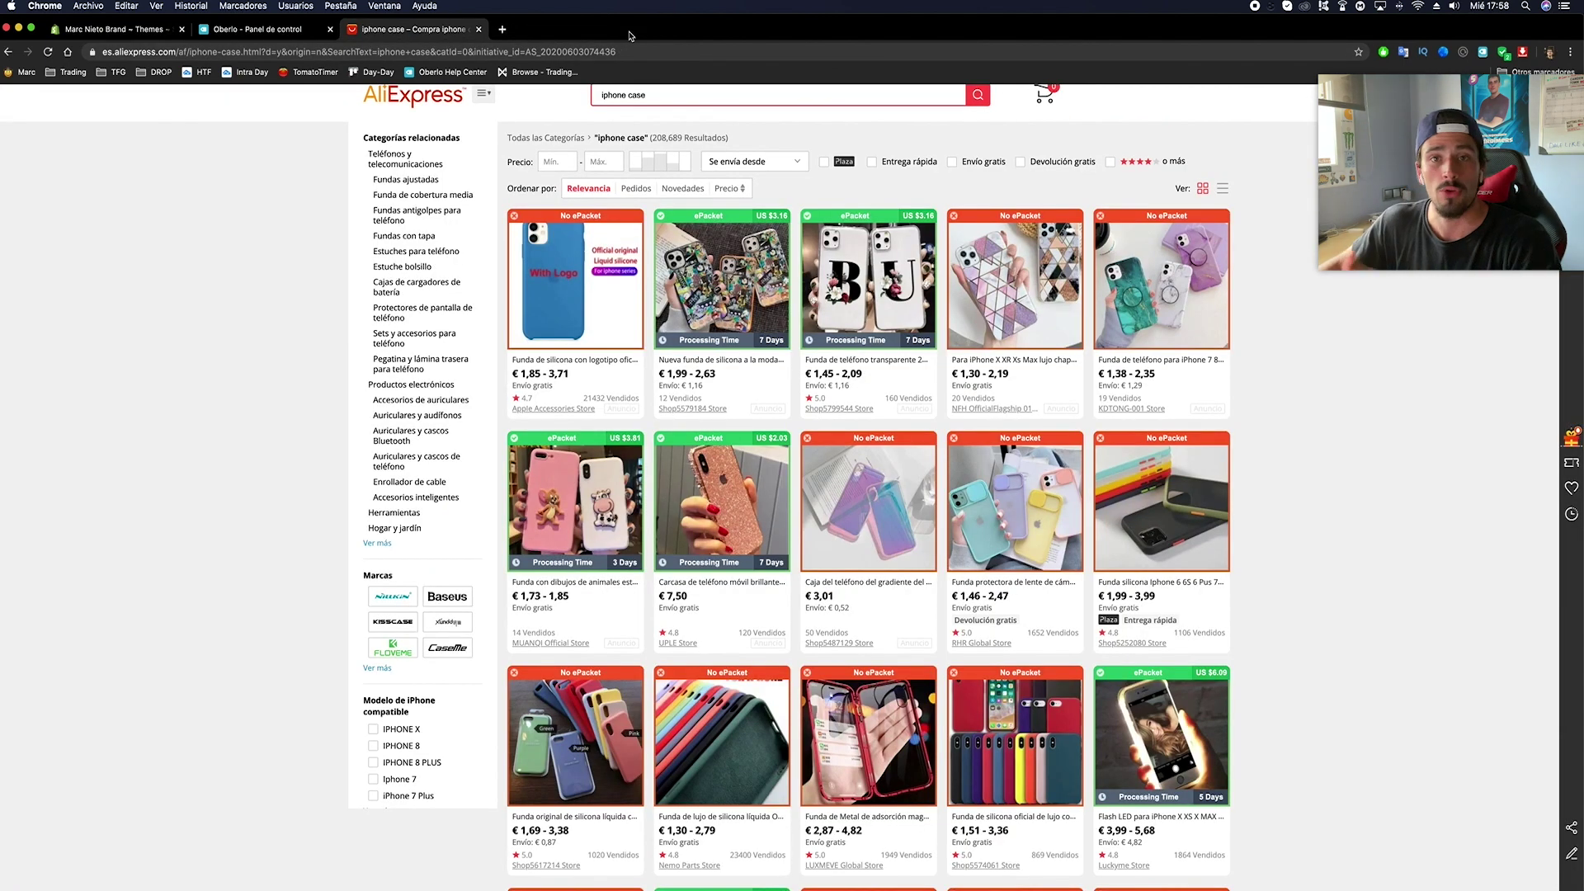
Compare ePacket availability, processing times, ratings and sales across the iphone case results, including the barcode label case and the MUANQI case.
click(650, 591)
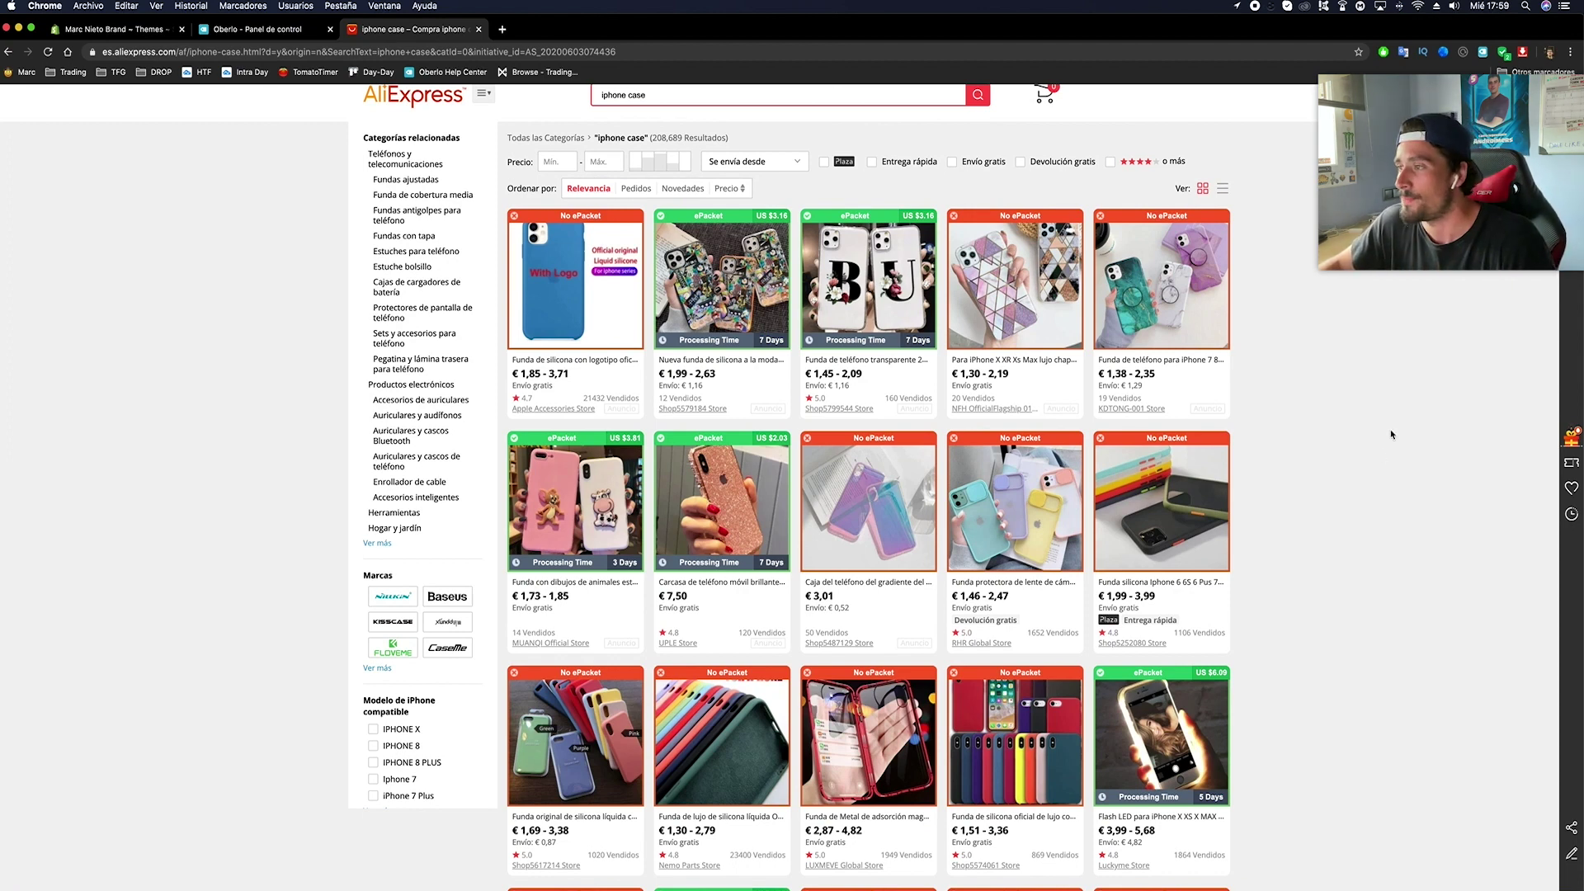
scroll(1359, 526, down, 3)
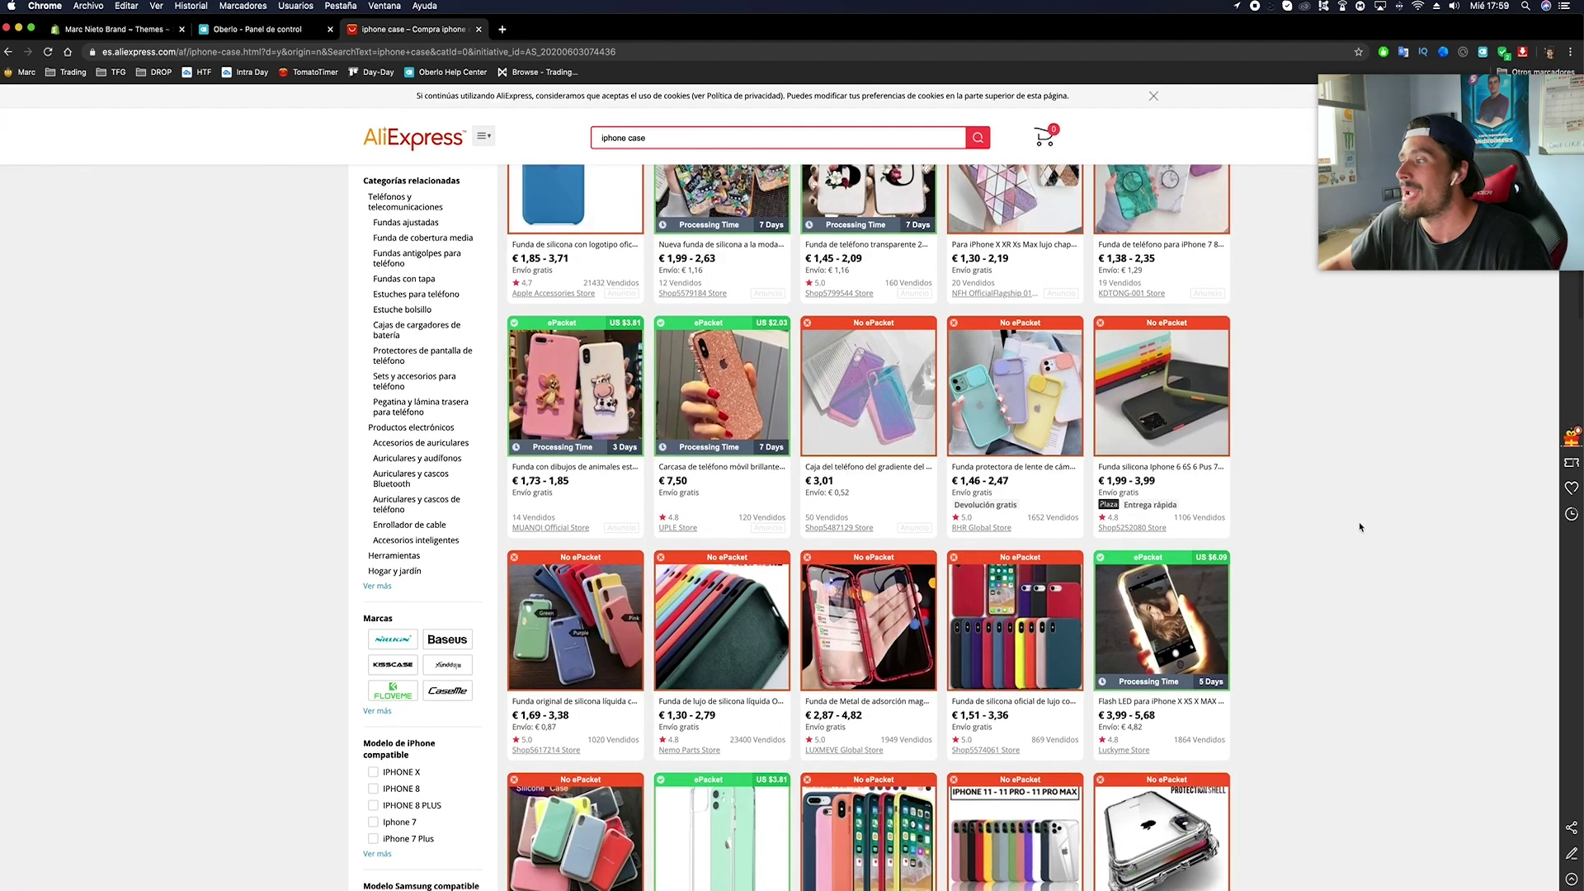
scroll(1359, 526, down, 3)
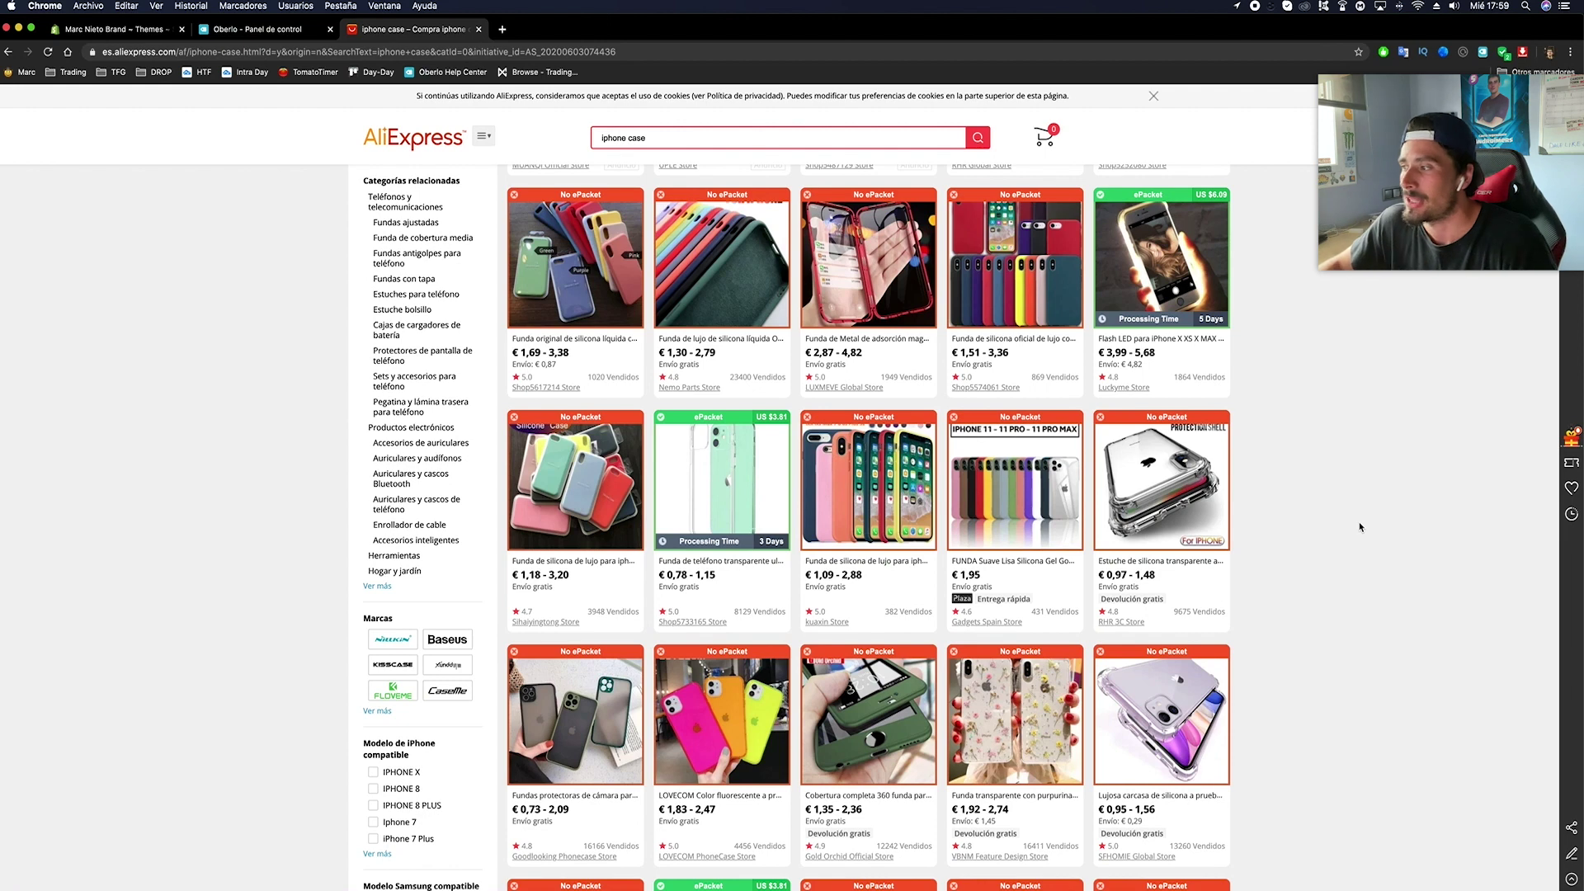
scroll(1359, 526, down, 5)
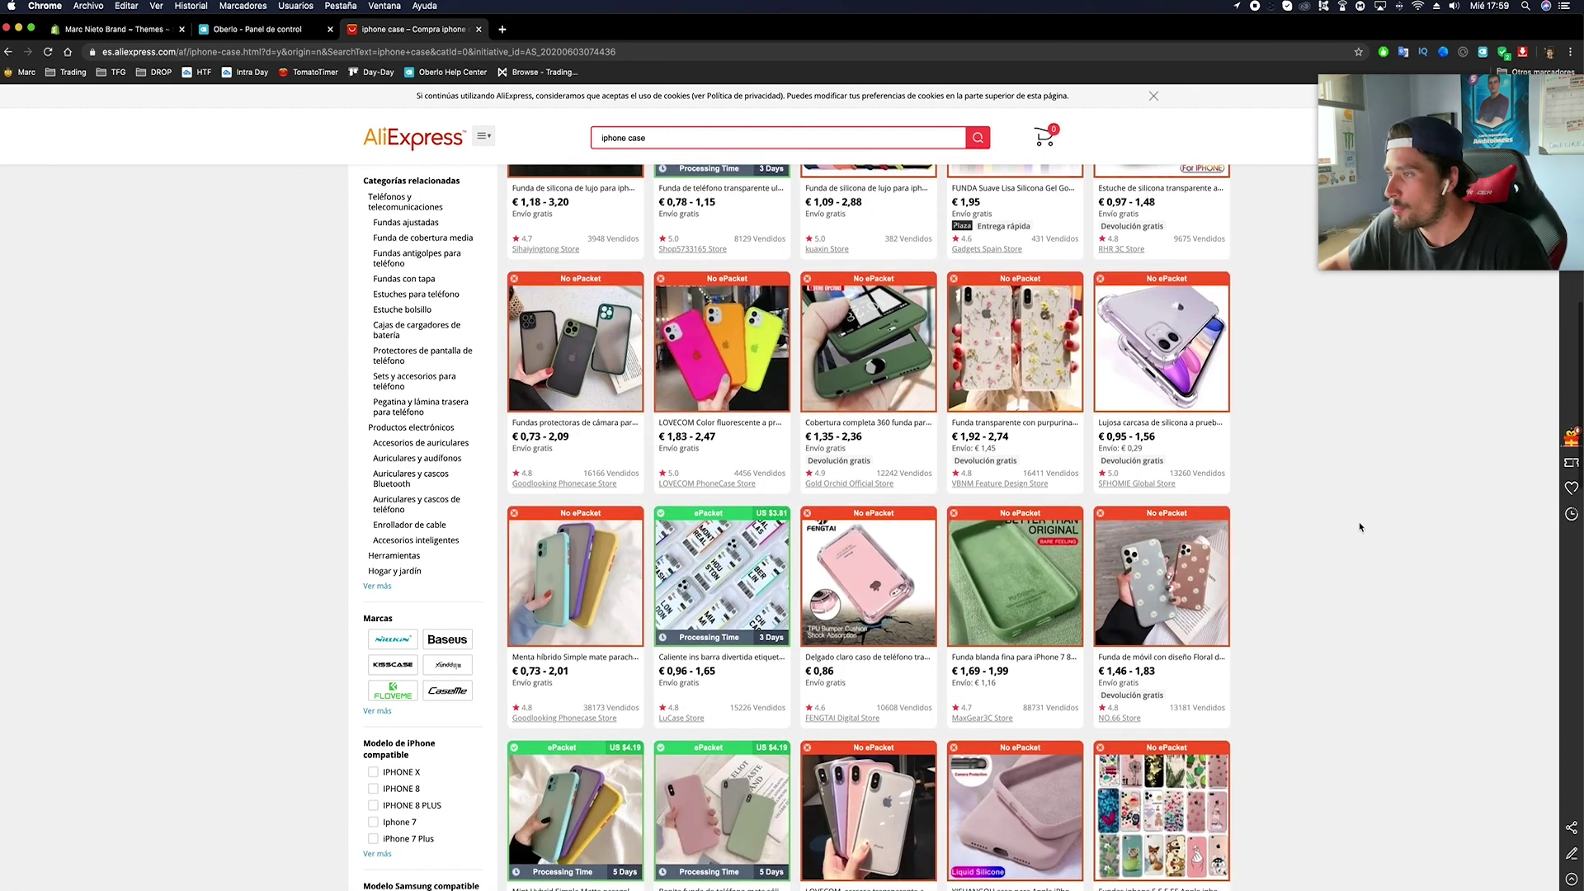
scroll(1360, 527, down, 1)
mouse_move(775, 660)
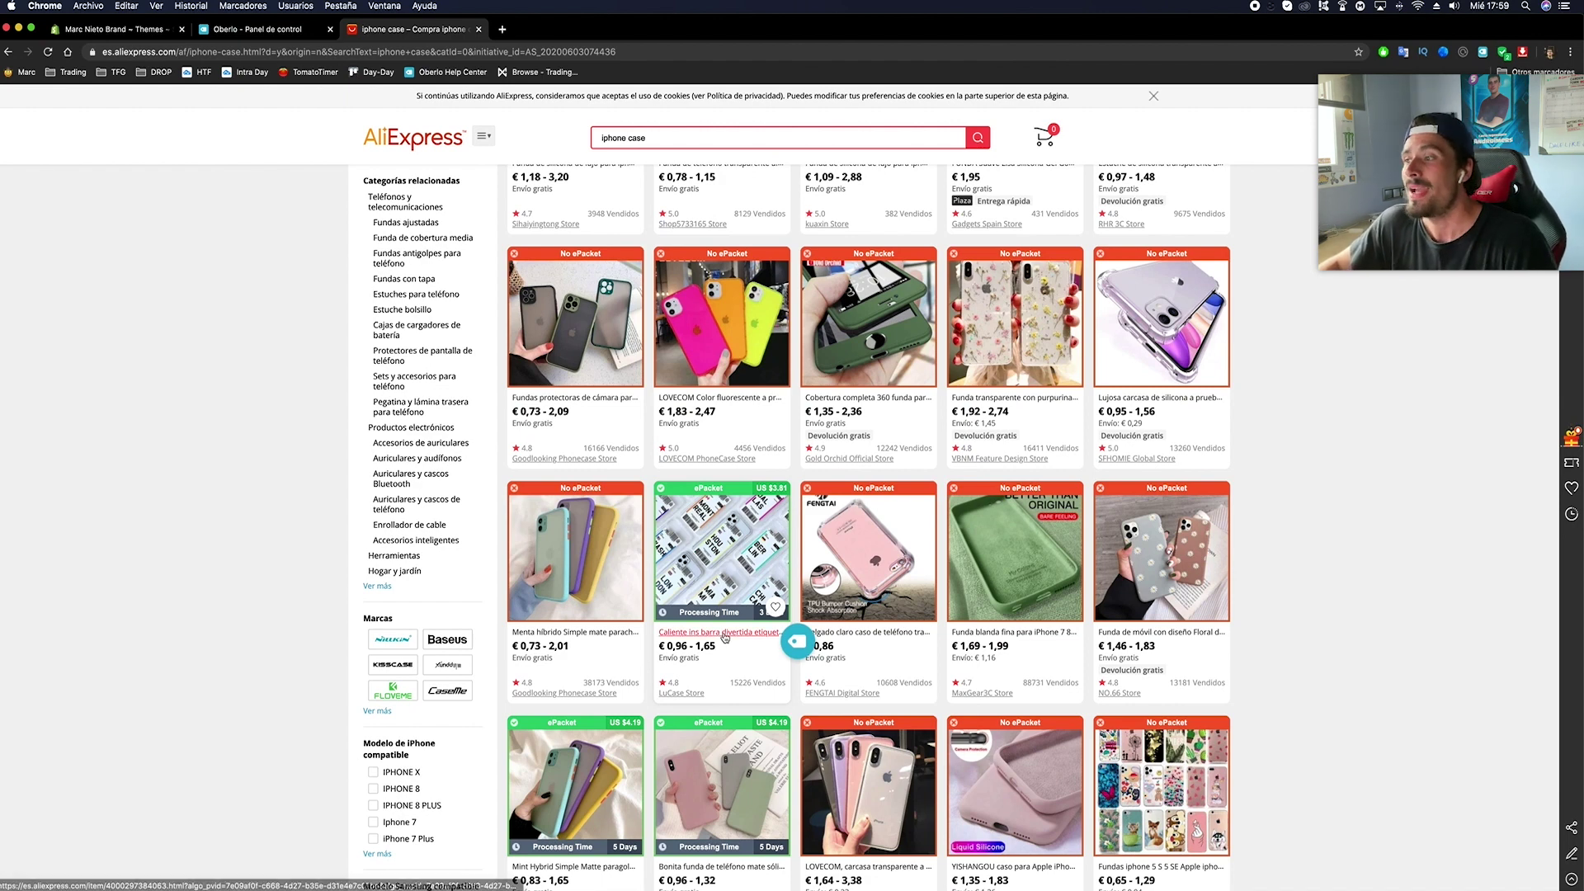
click(790, 645)
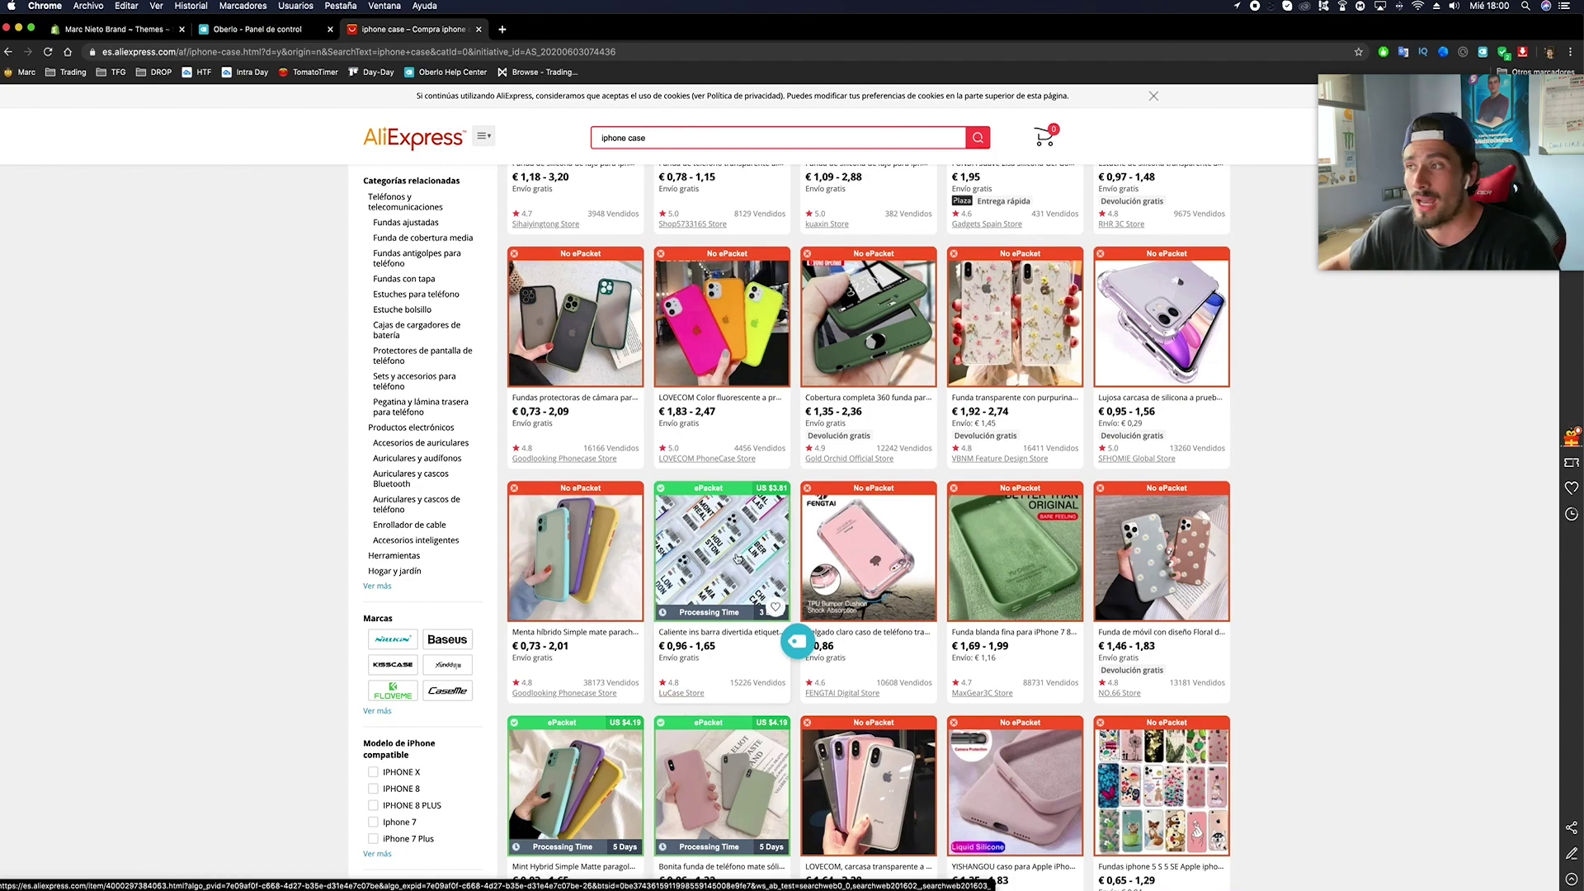
scroll(718, 578, up, 10)
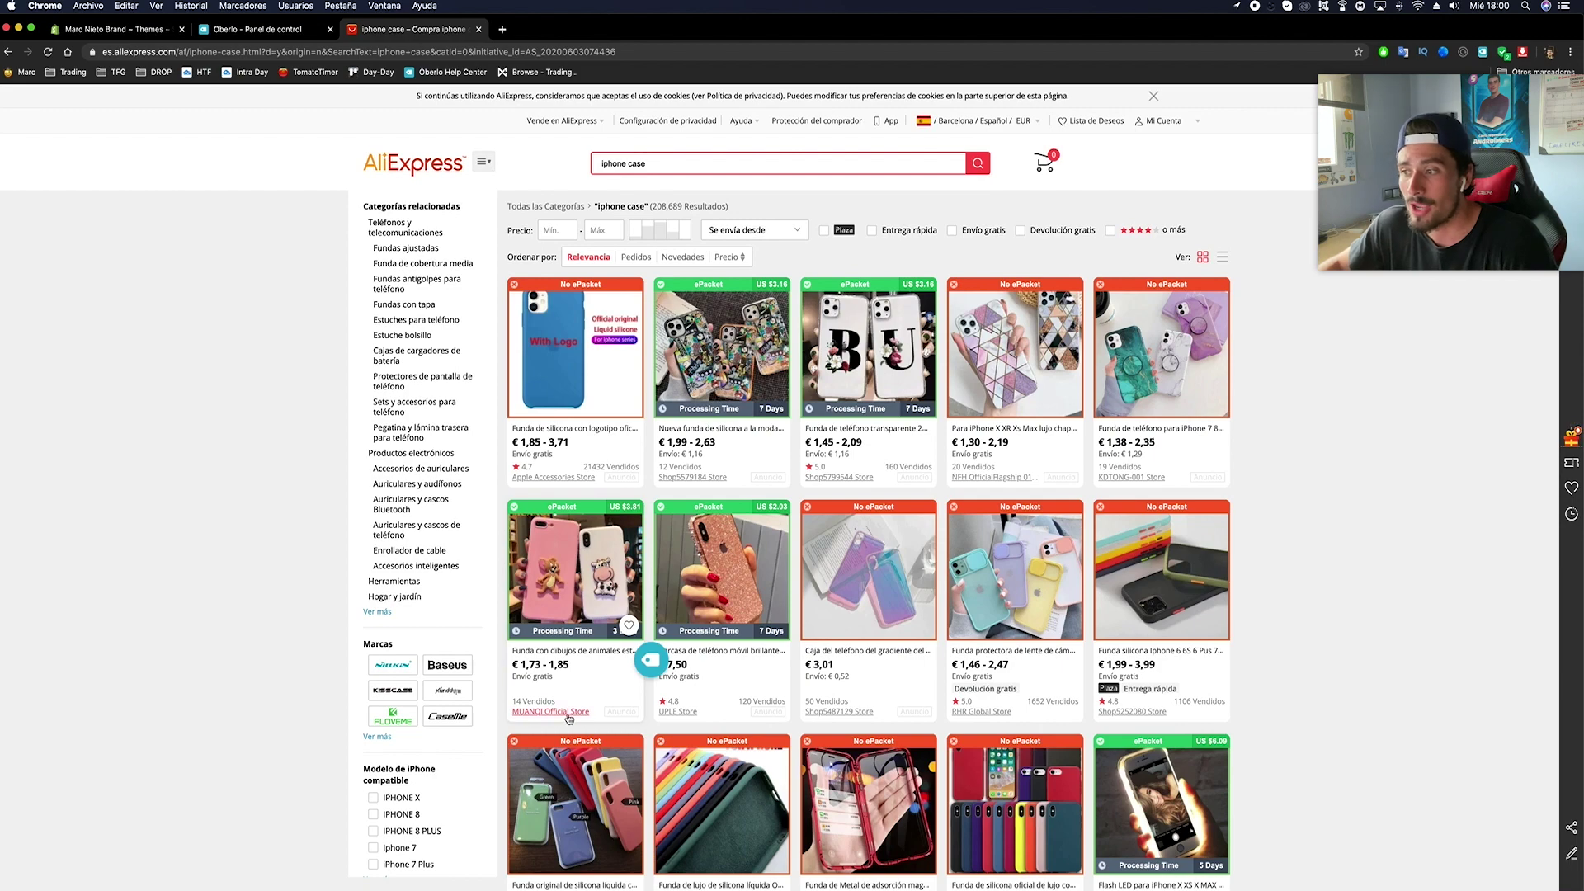
scroll(565, 717, down, 10)
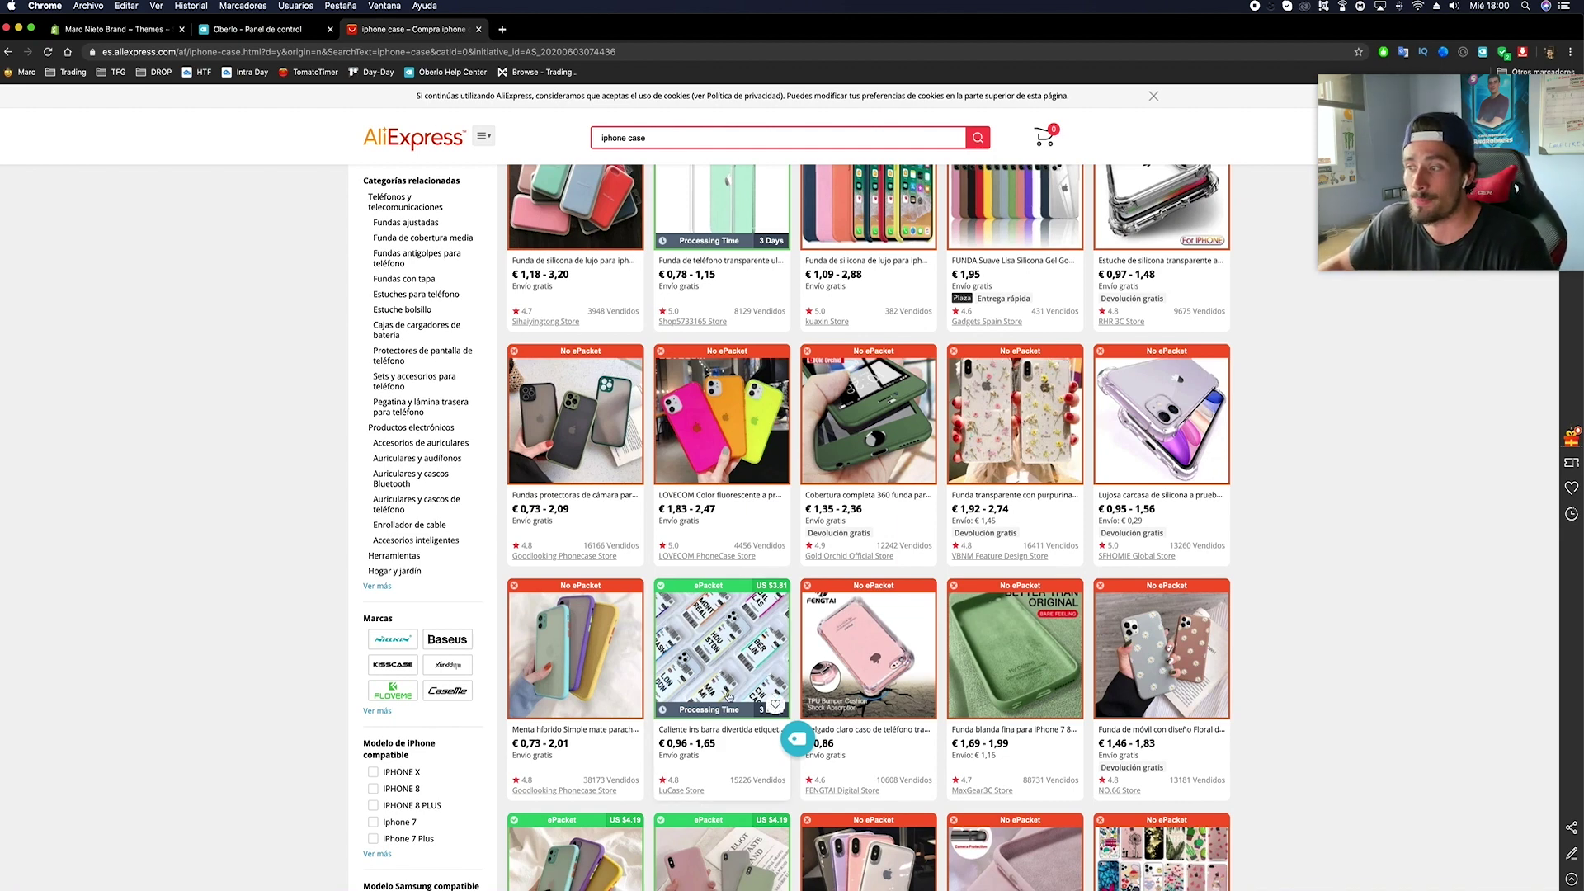
Open the LuCase Store page of the barcode label case's seller in a new tab.
super+click(687, 789)
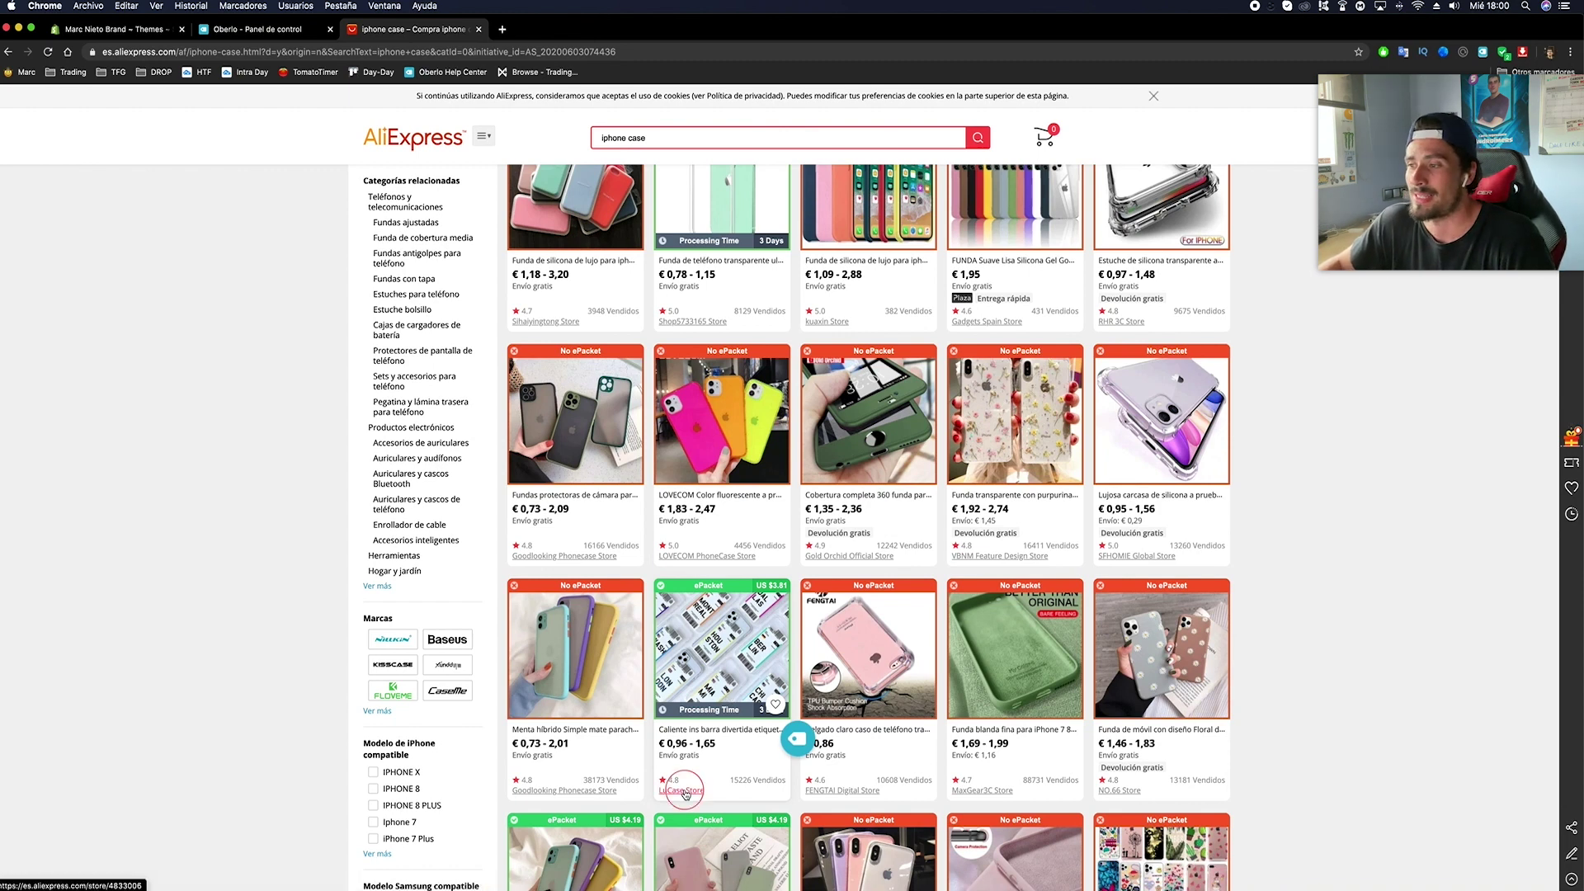
click(553, 31)
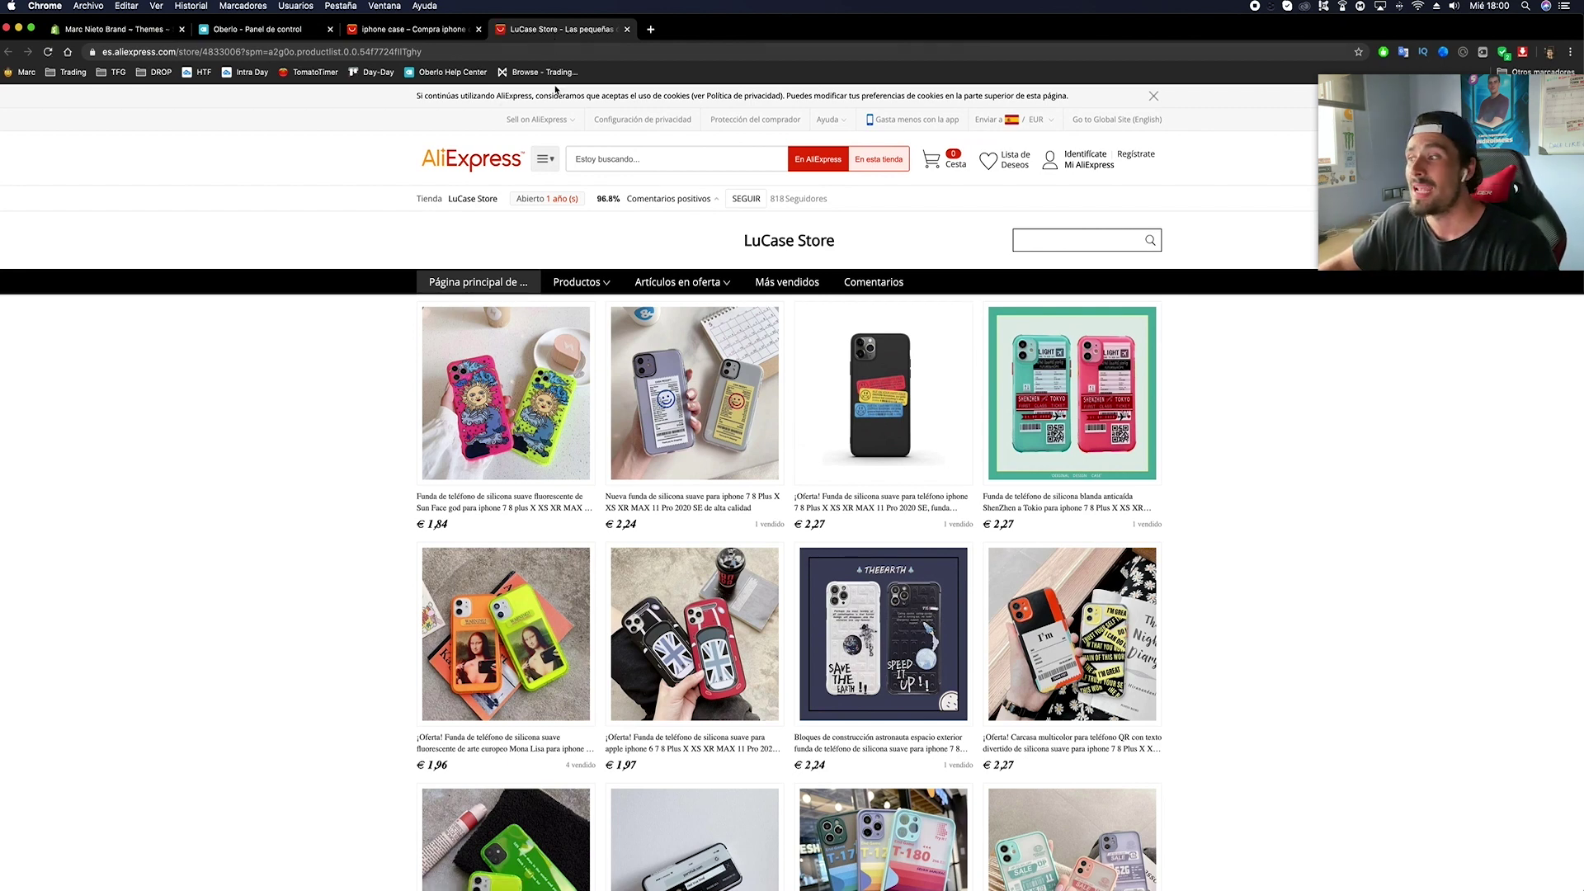
mouse_move(557, 132)
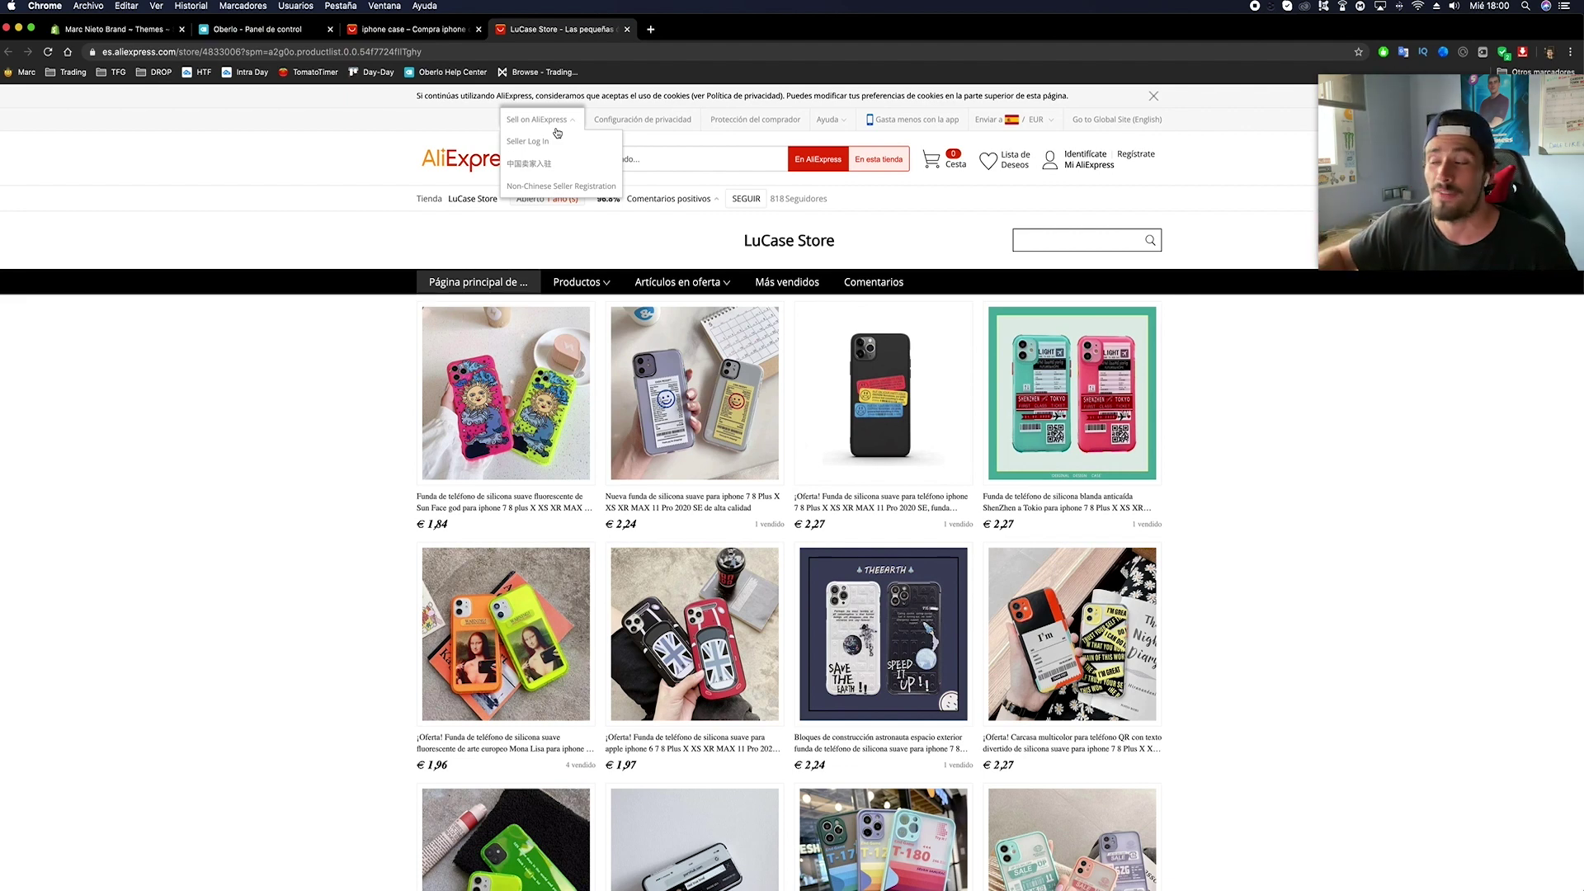
Close the LuCase Store page and switch to the Oberlo dashboard.
click(627, 31)
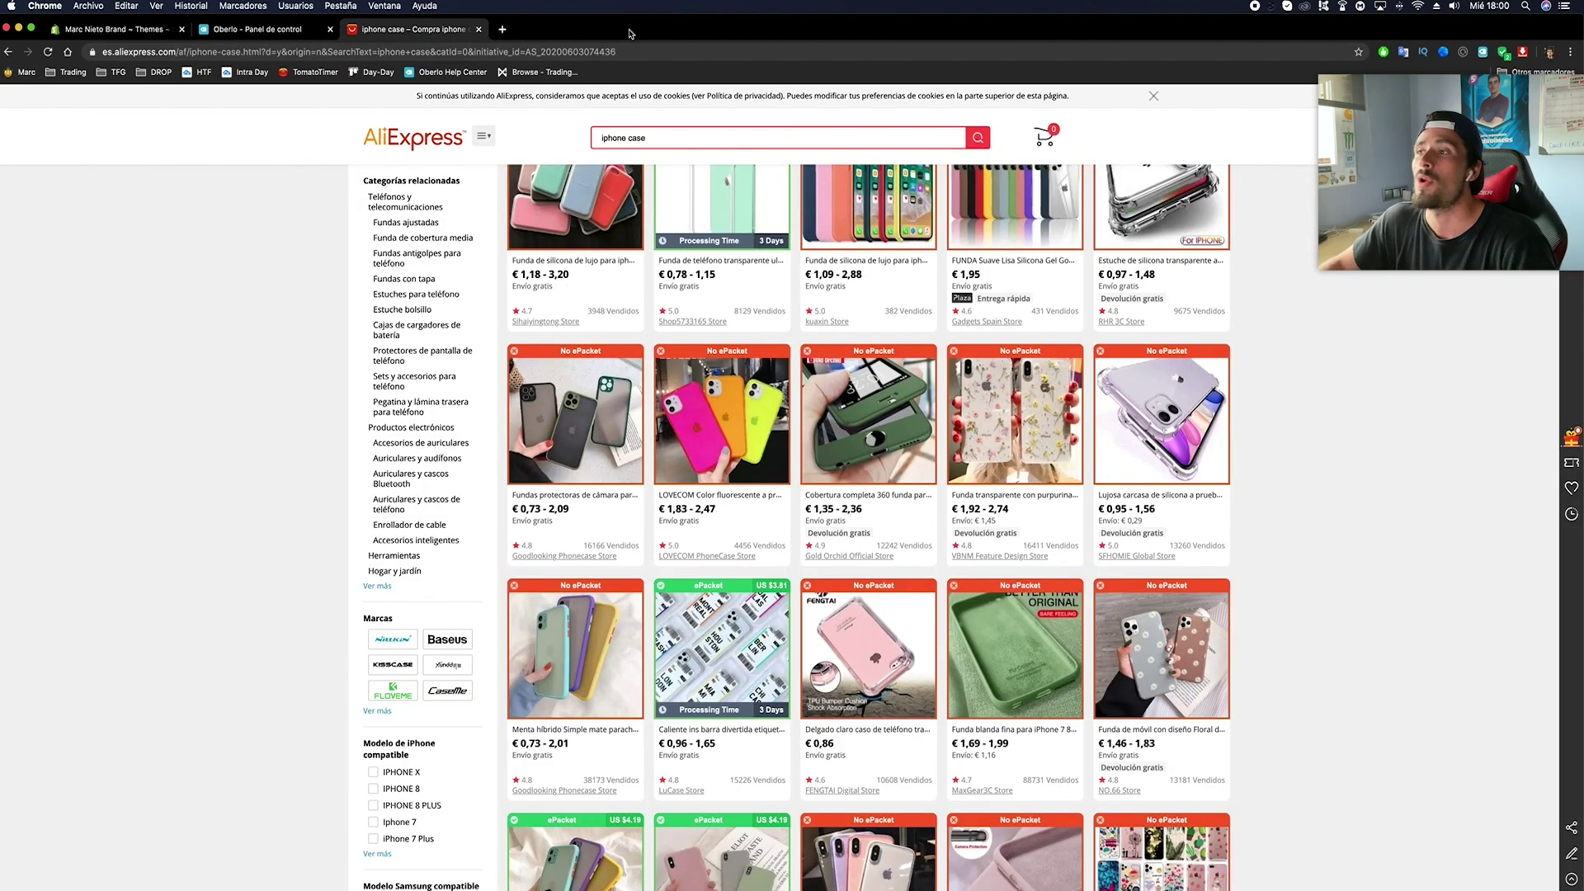
click(244, 33)
right_click(346, 325)
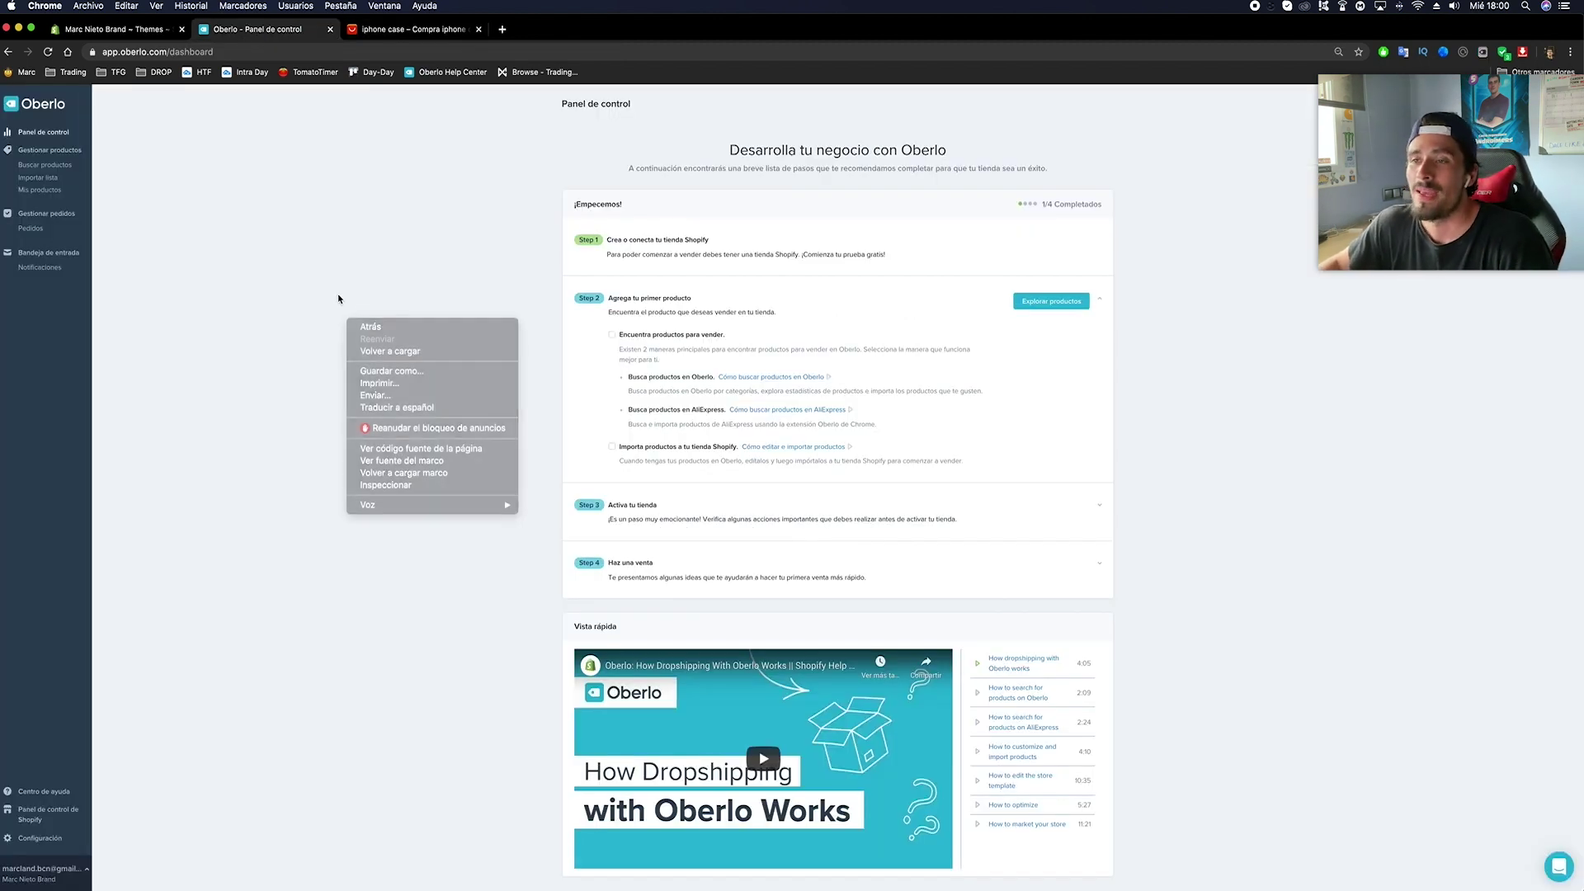
click(305, 258)
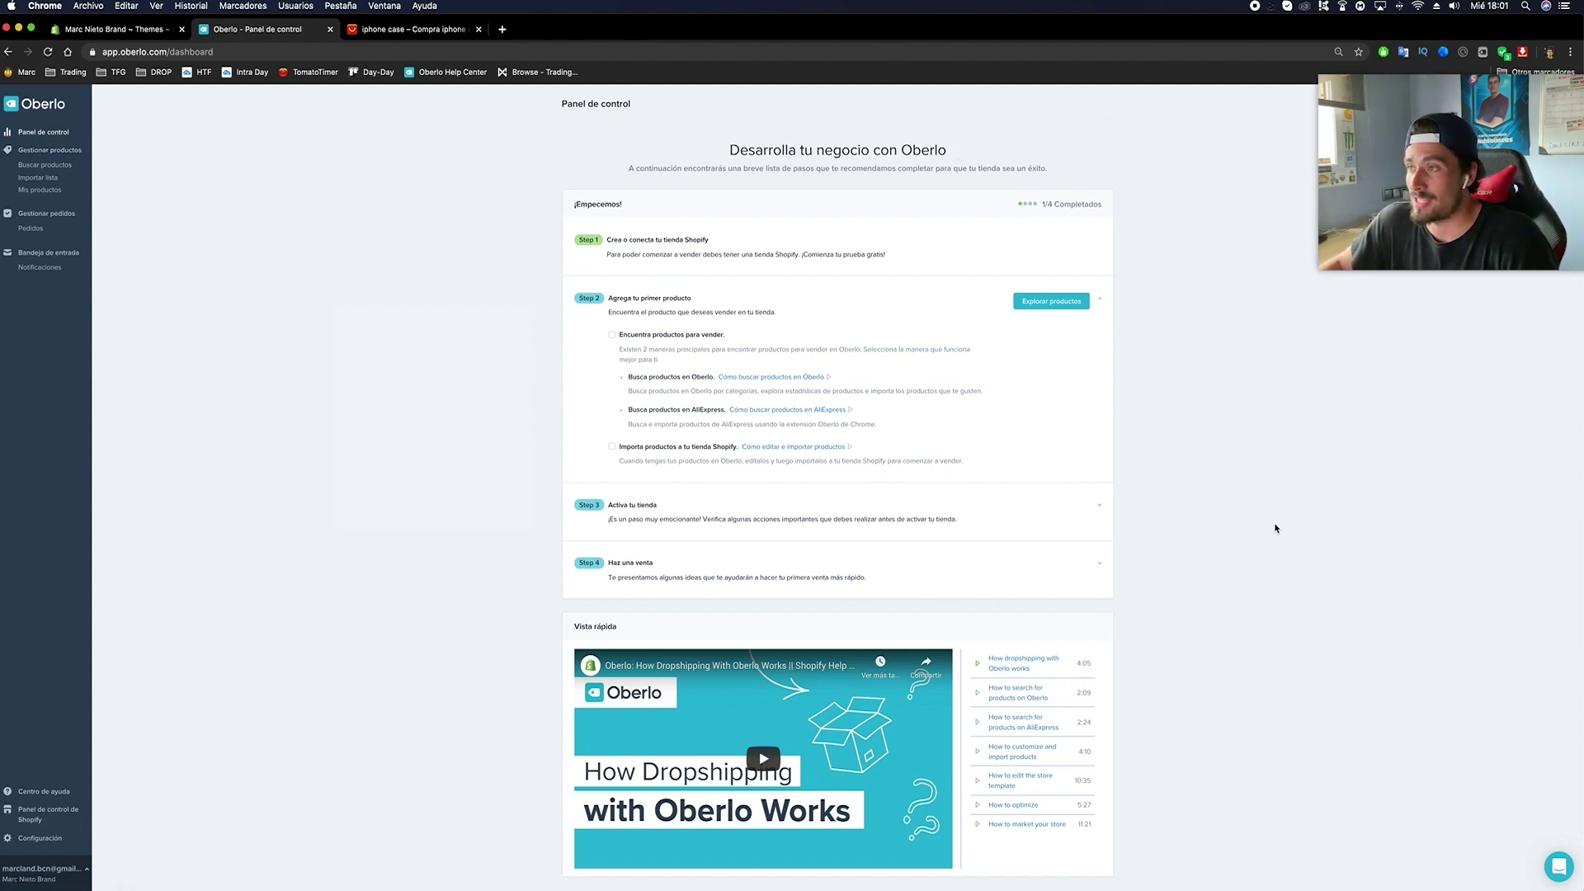
scroll(734, 567, down, 1)
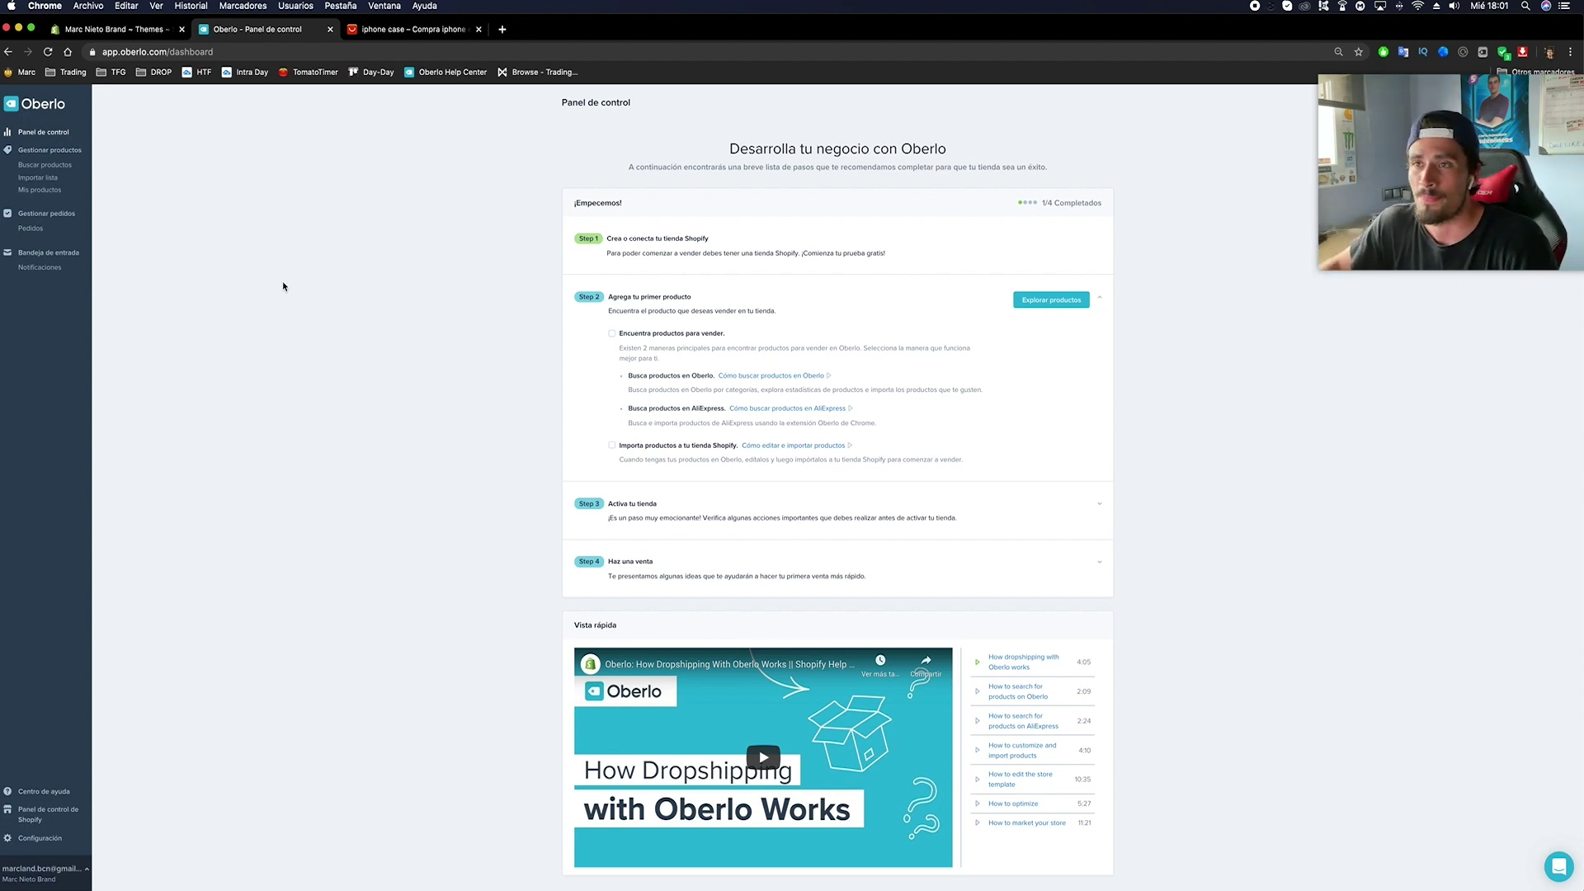
Look through Oberlo's product search page and the import list holding the two iPhone cases.
click(55, 151)
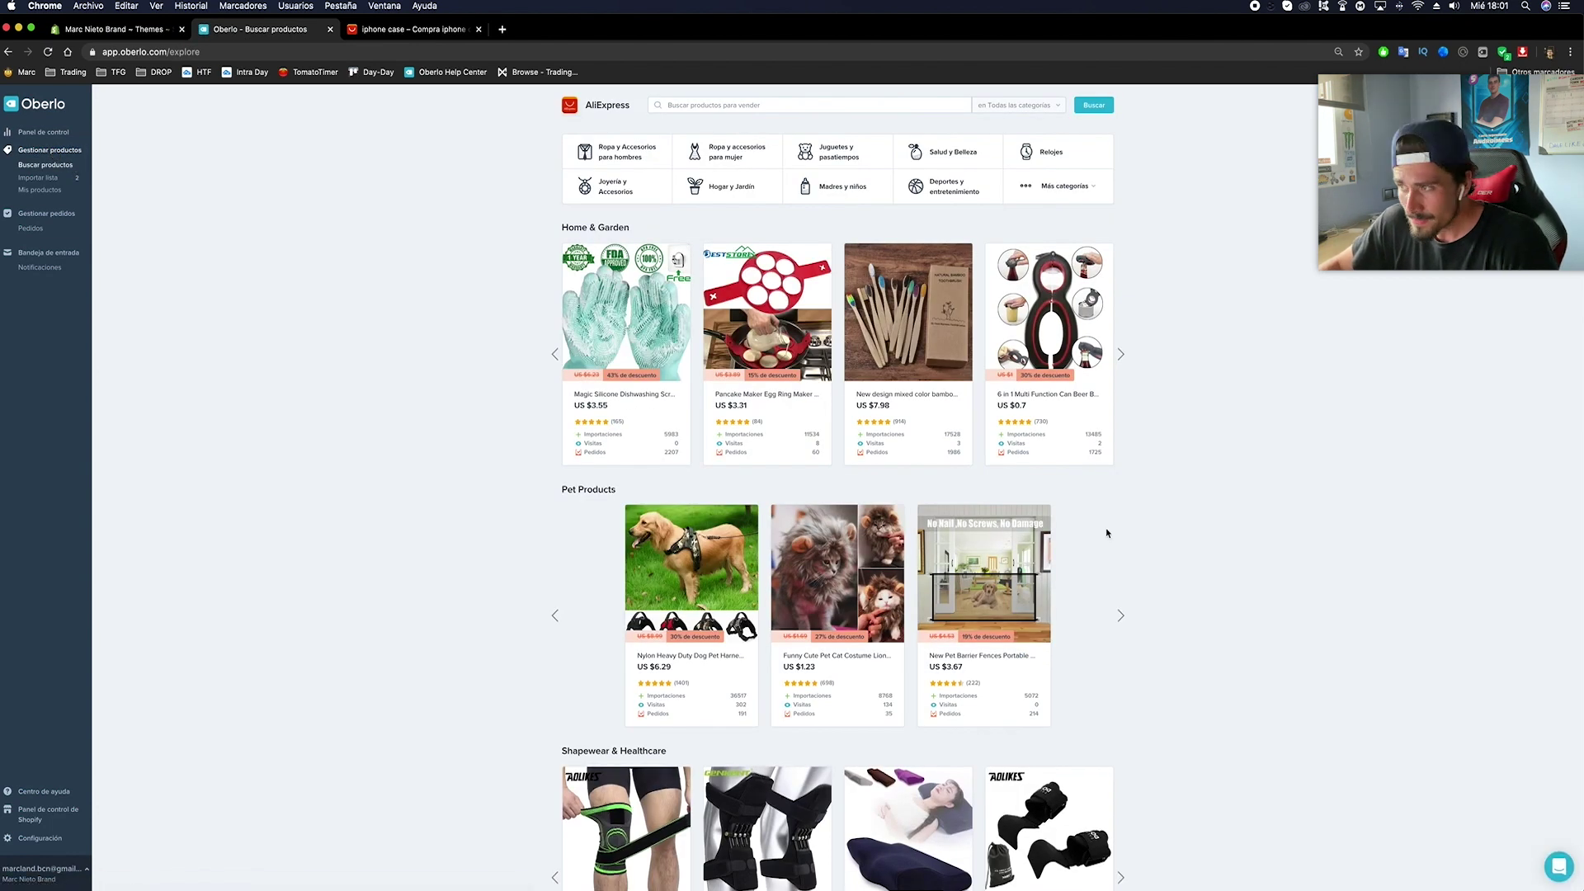
mouse_move(817, 321)
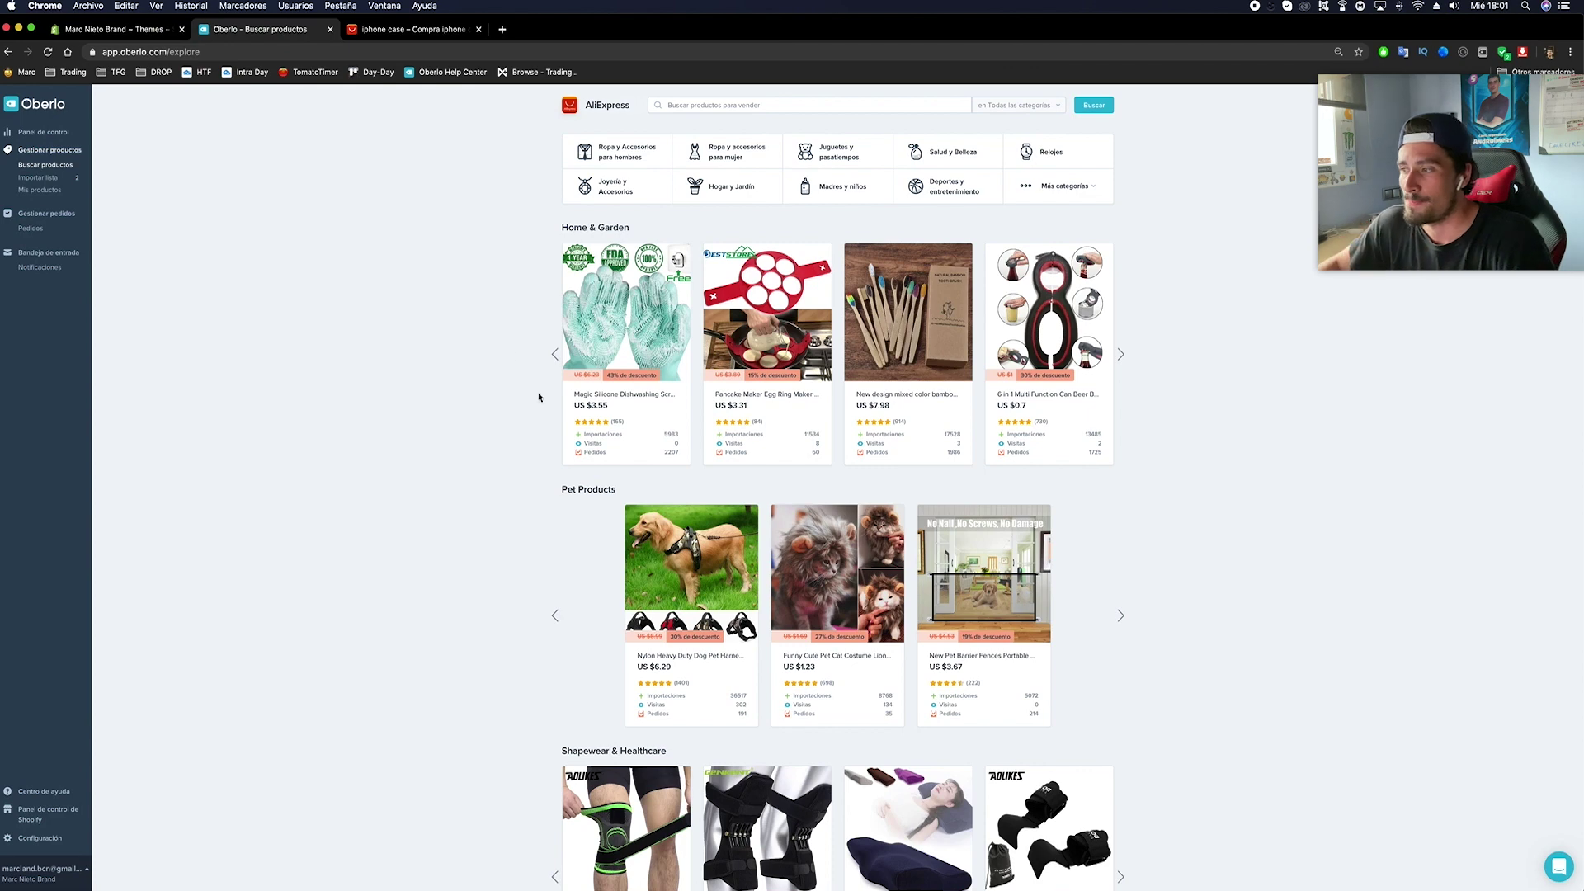
click(36, 179)
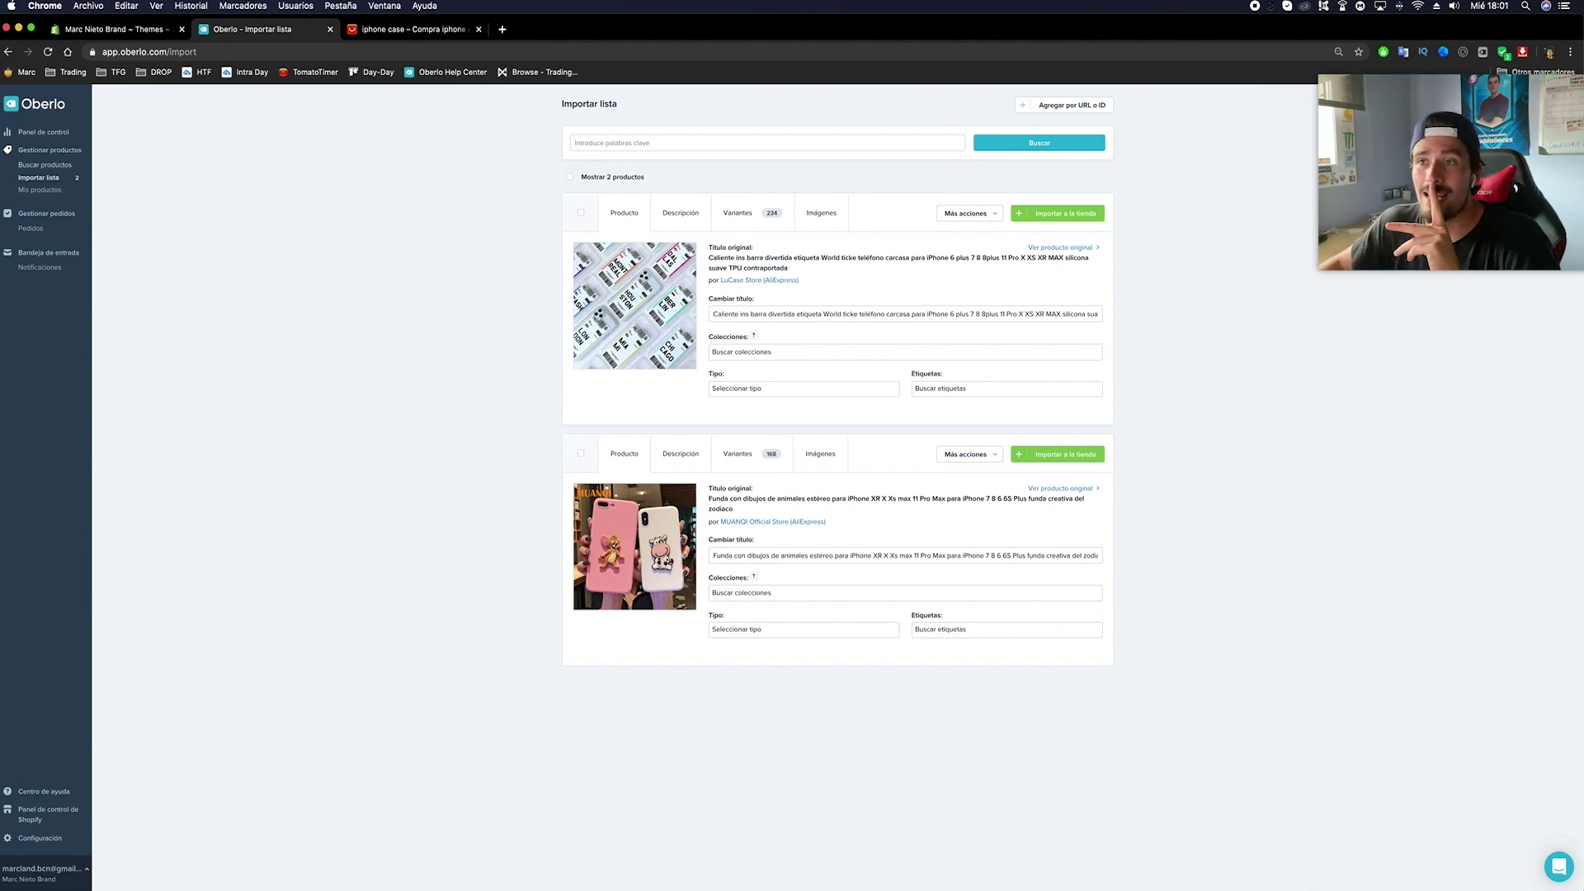
Check Oberlo's own-products page and the Shopify store's product list for imported products.
click(41, 191)
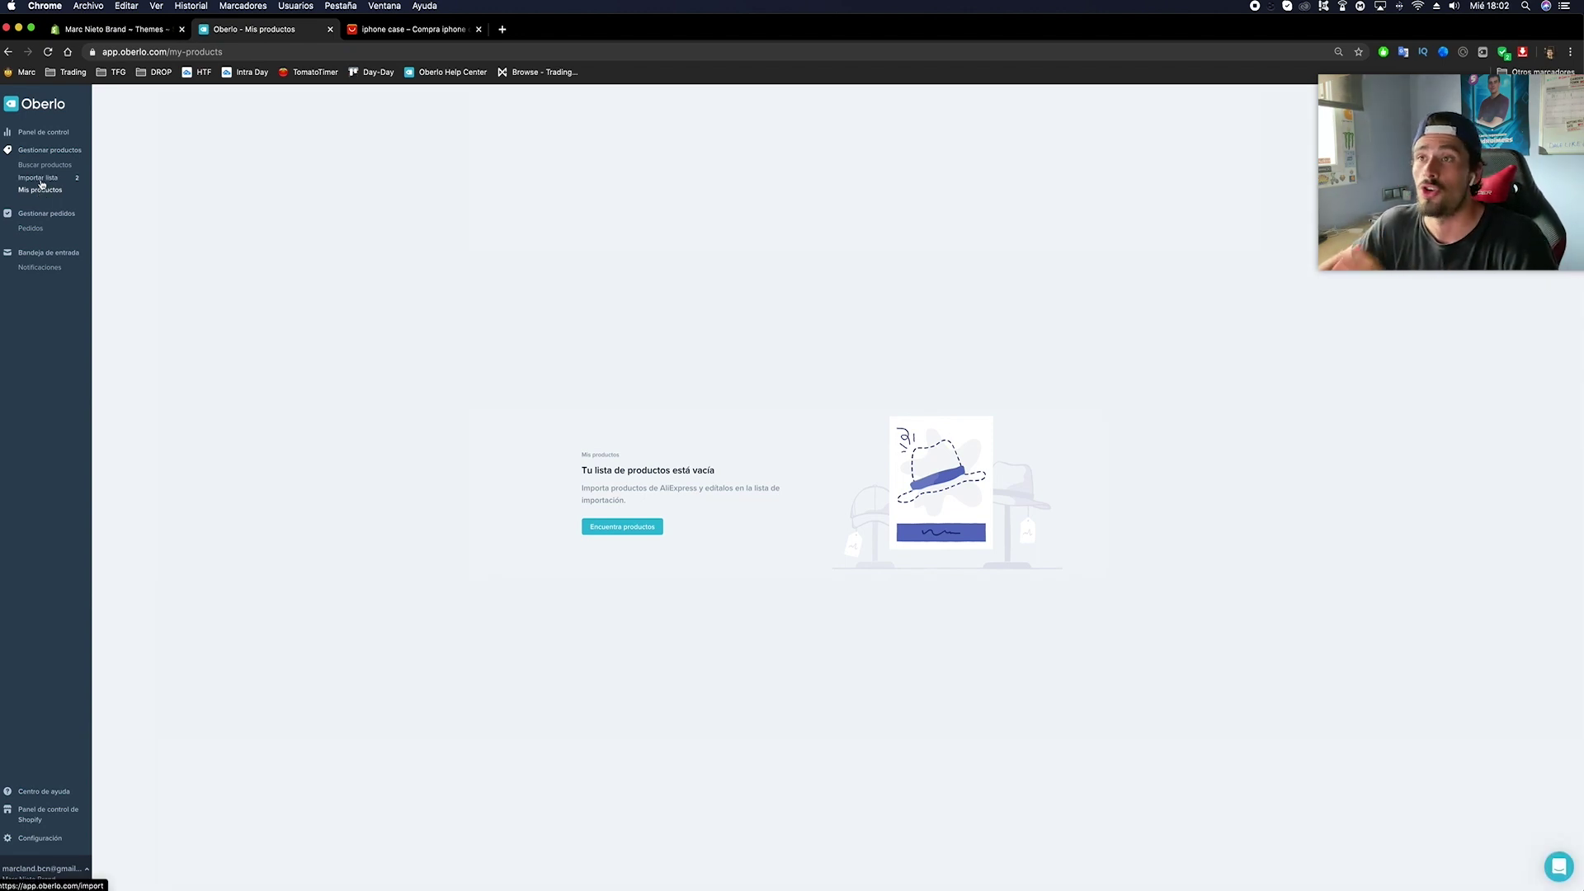
click(120, 29)
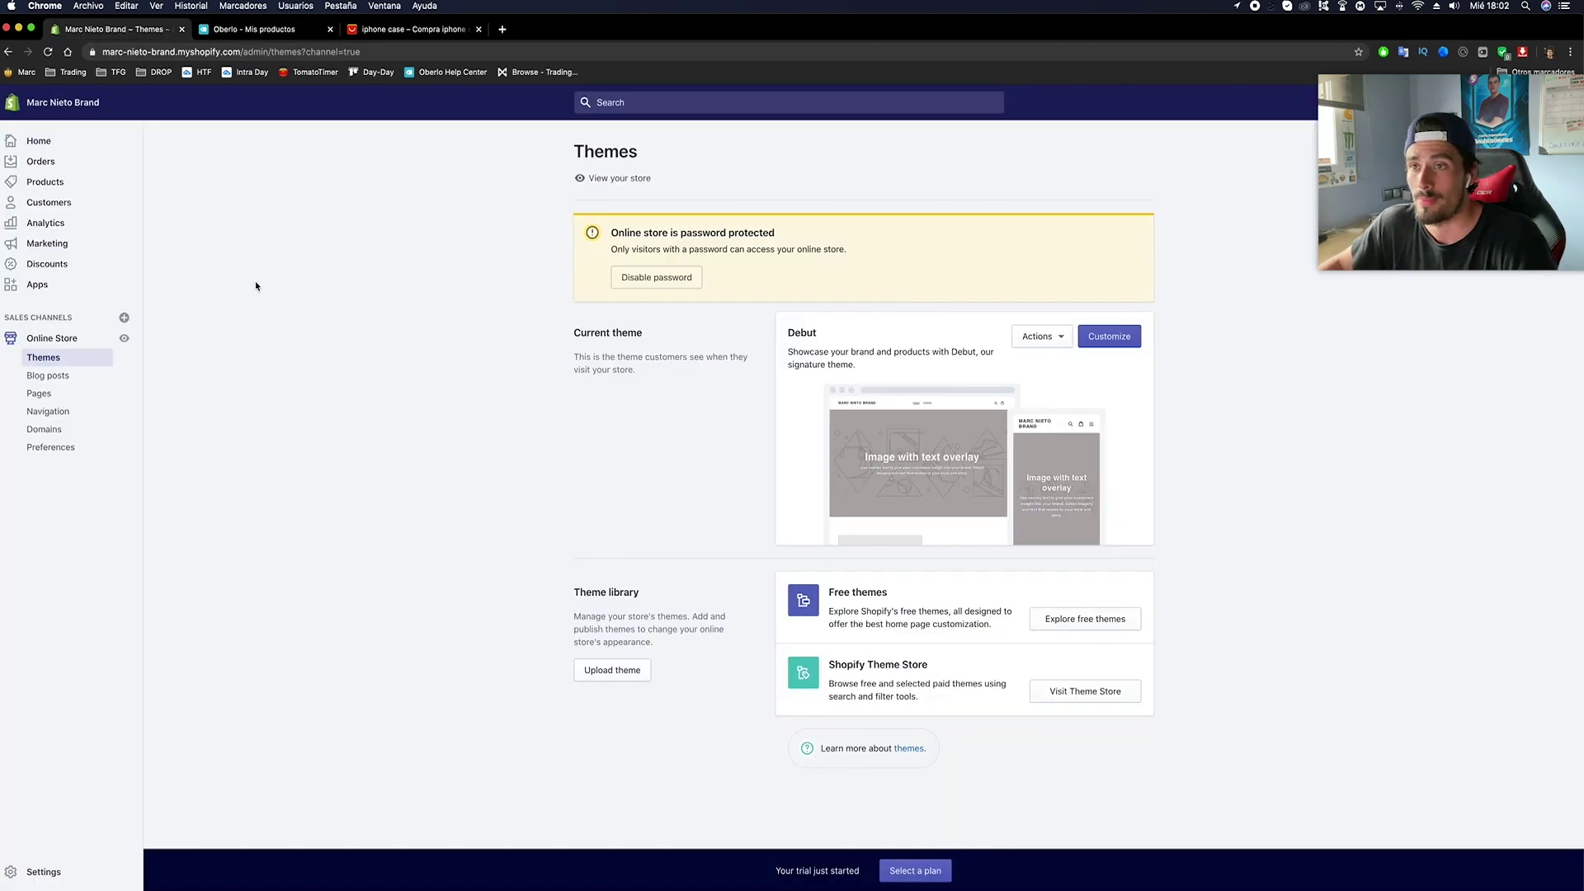
click(97, 182)
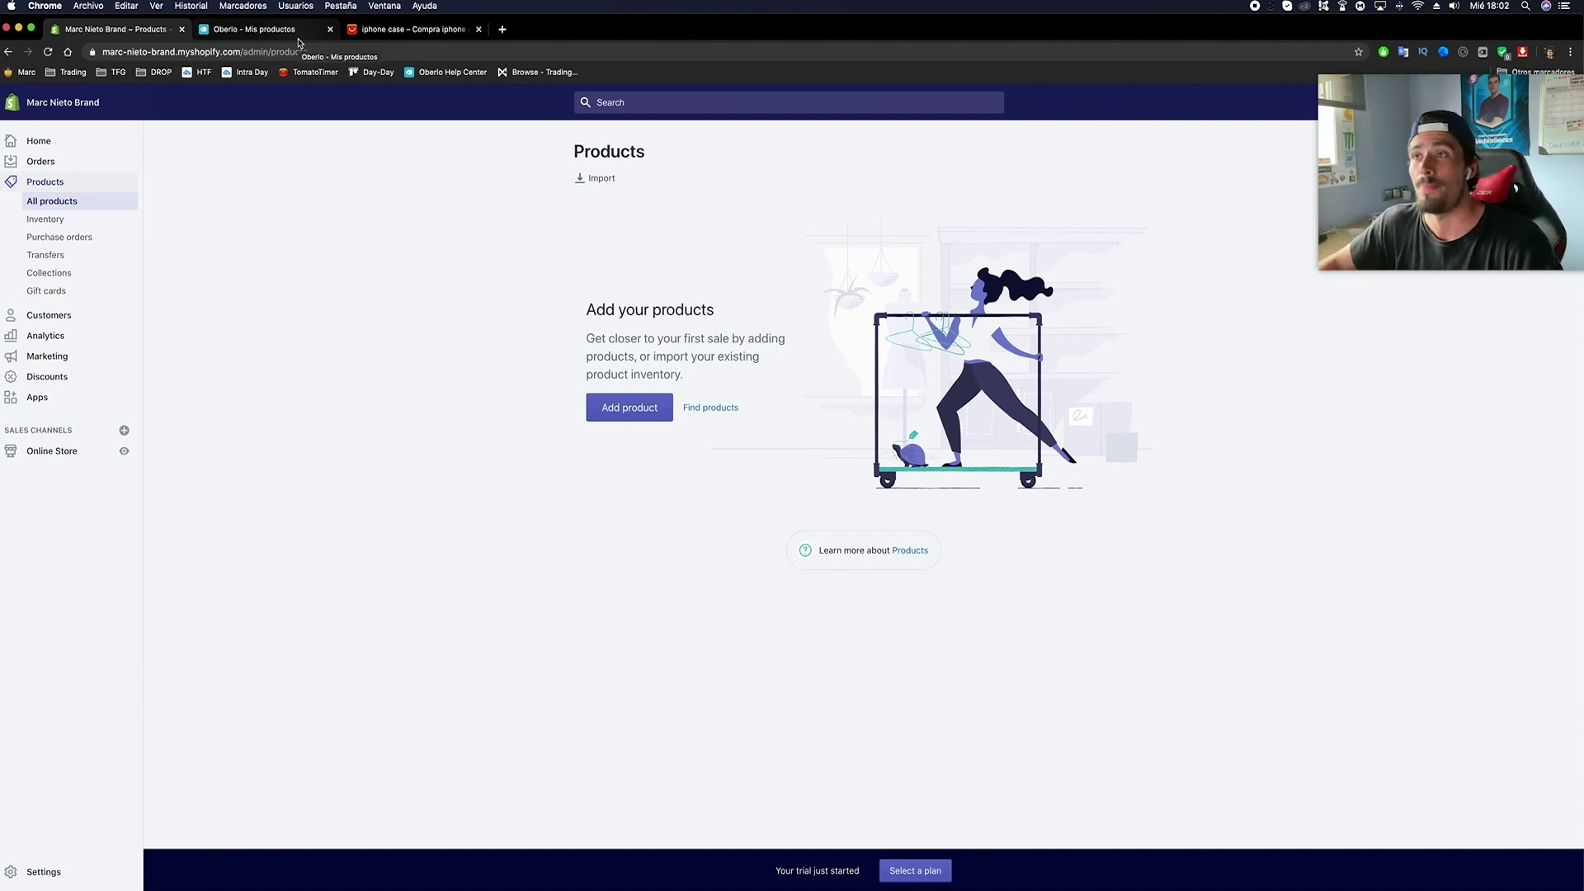
Return to Oberlo's import list and review the variants of the barcode label case from LuCase Store.
click(264, 30)
click(32, 180)
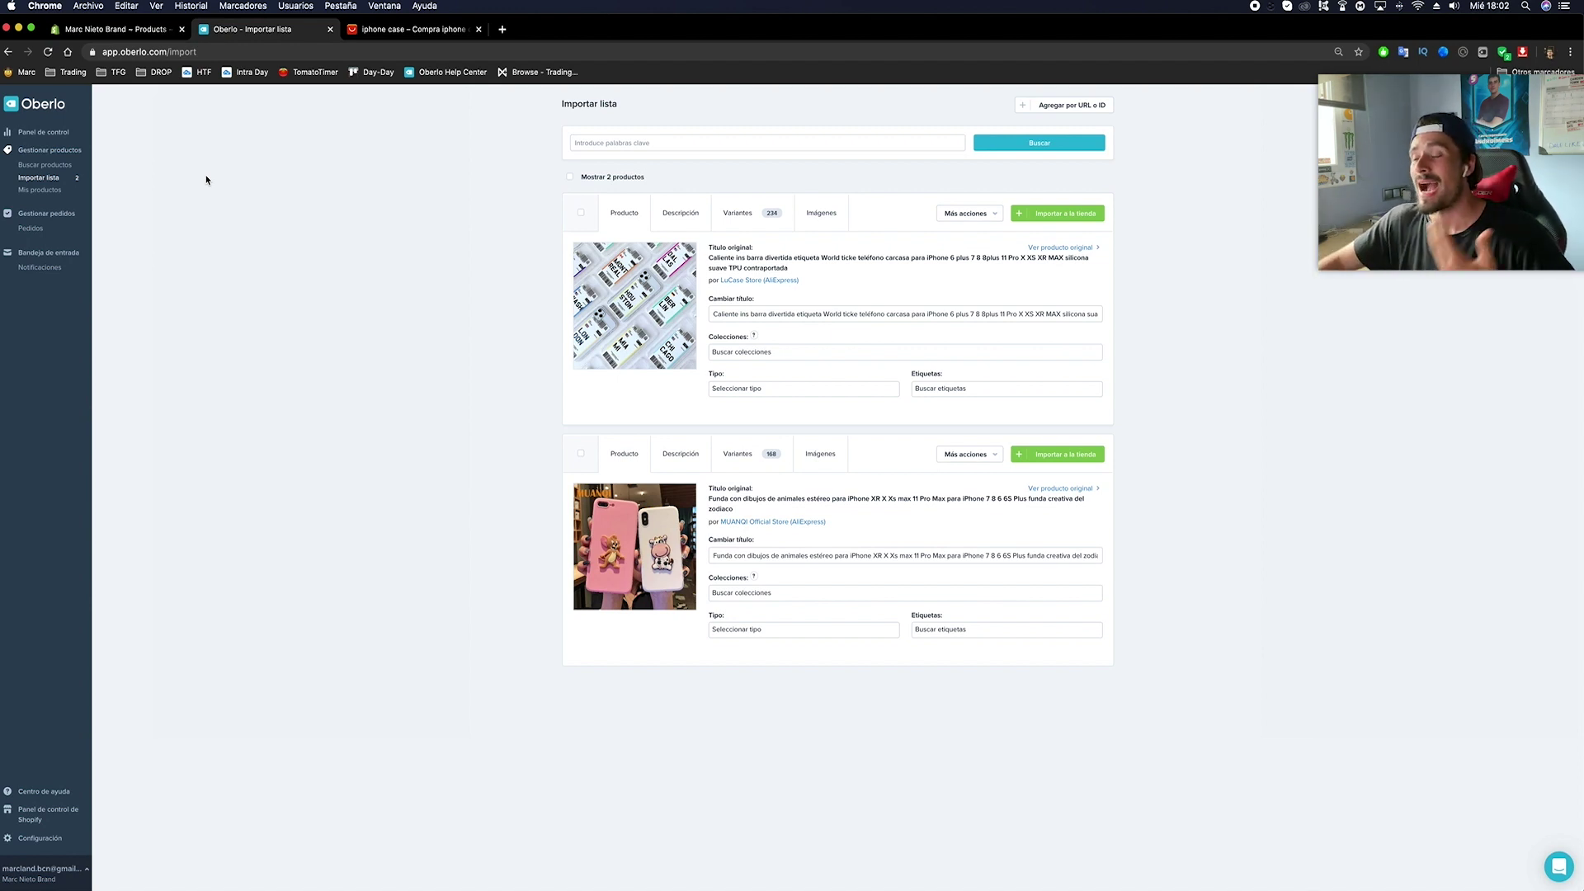
click(726, 214)
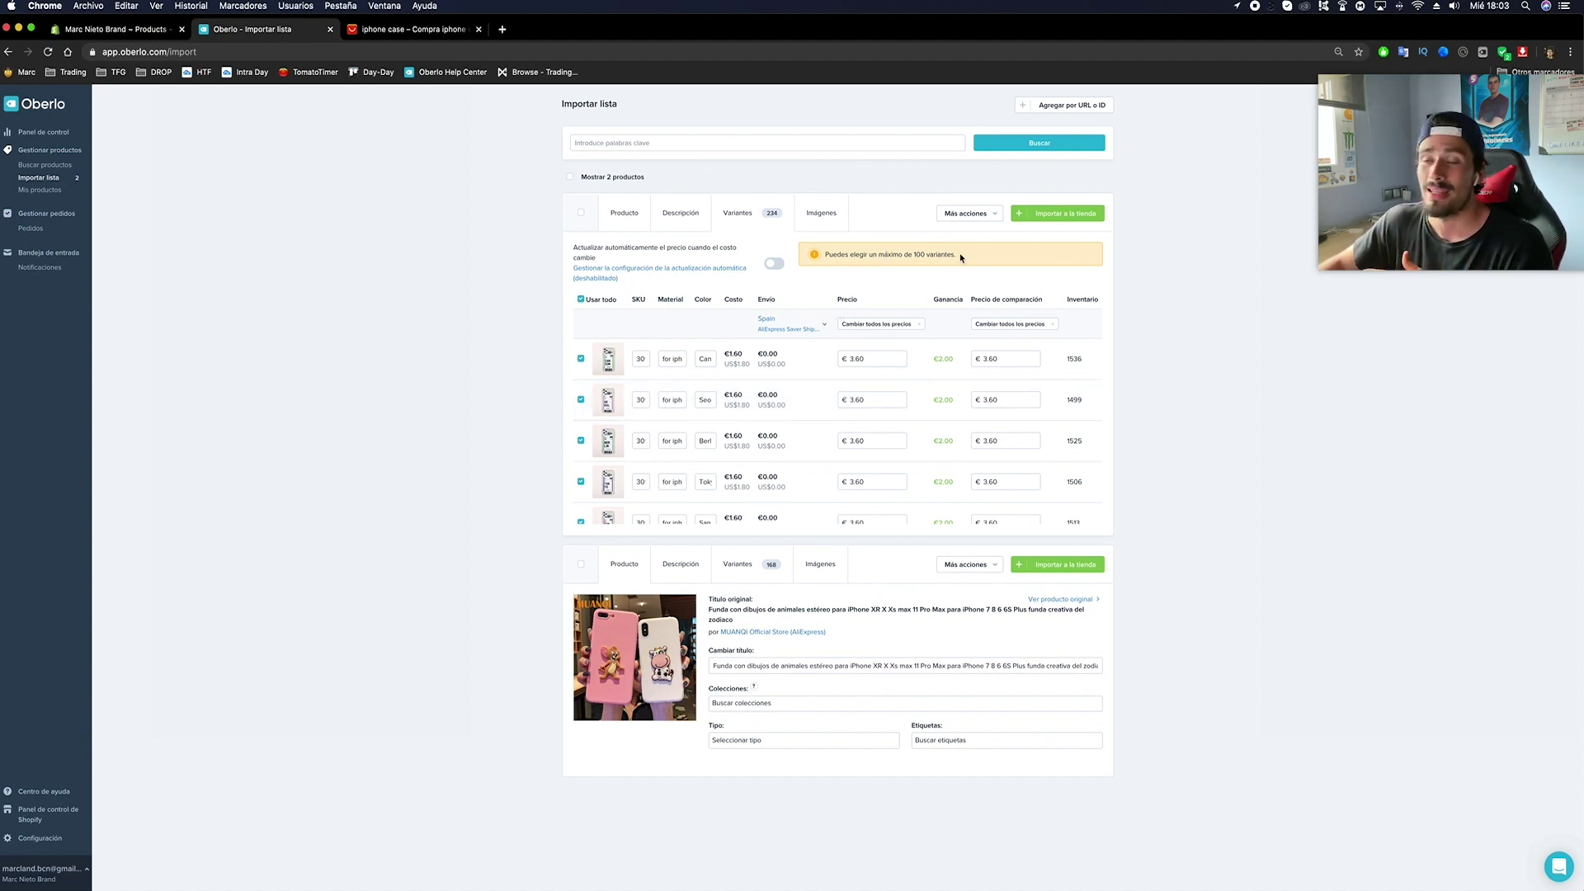
scroll(719, 410, down, 5)
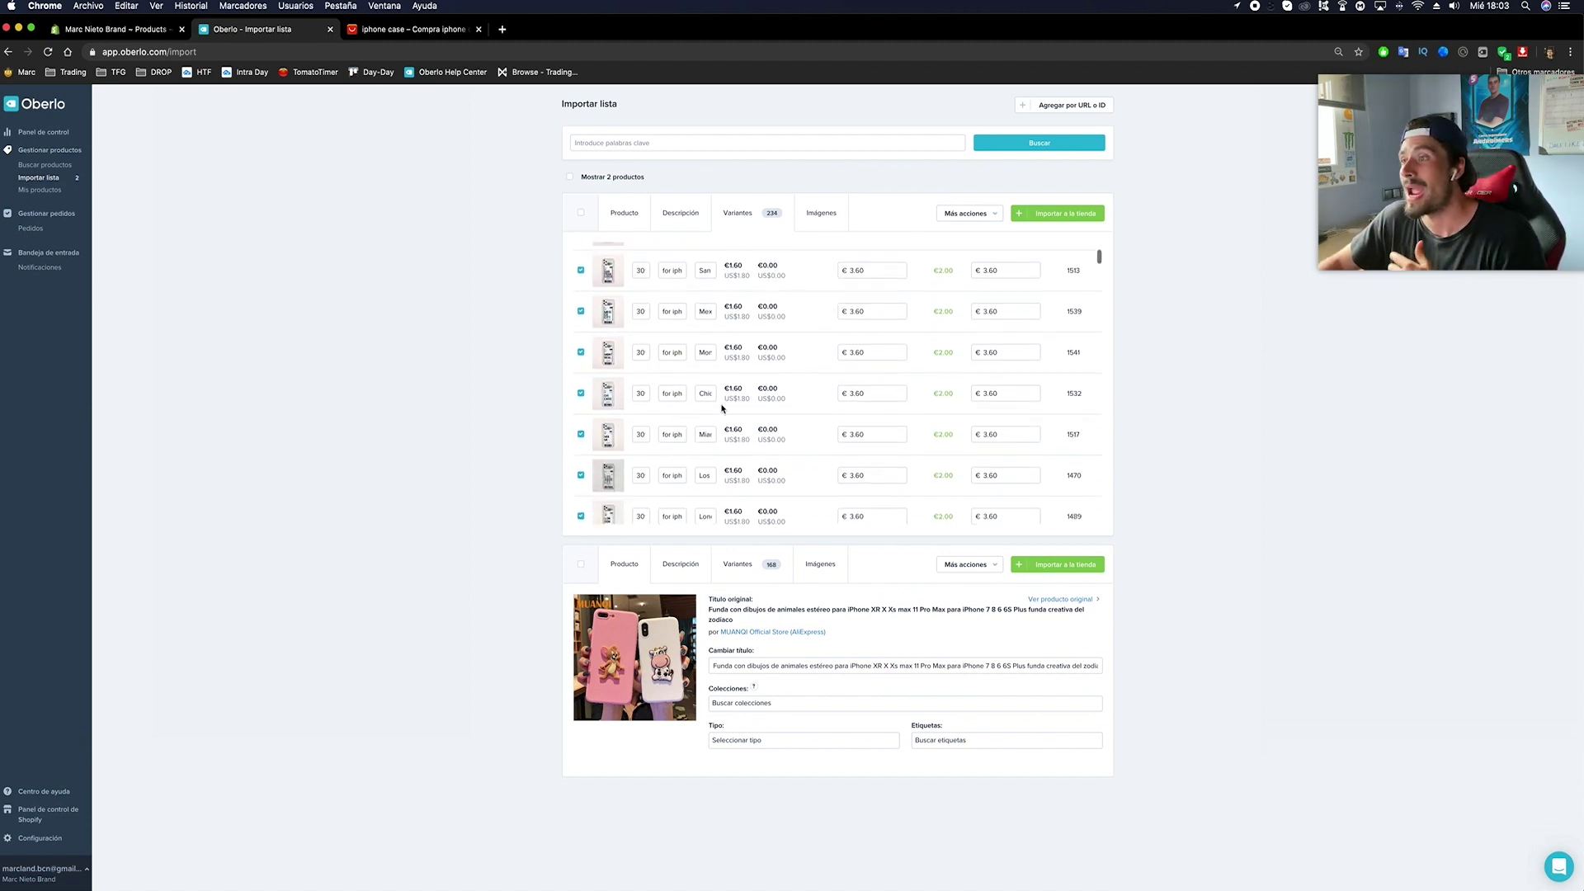
scroll(721, 408, down, 5)
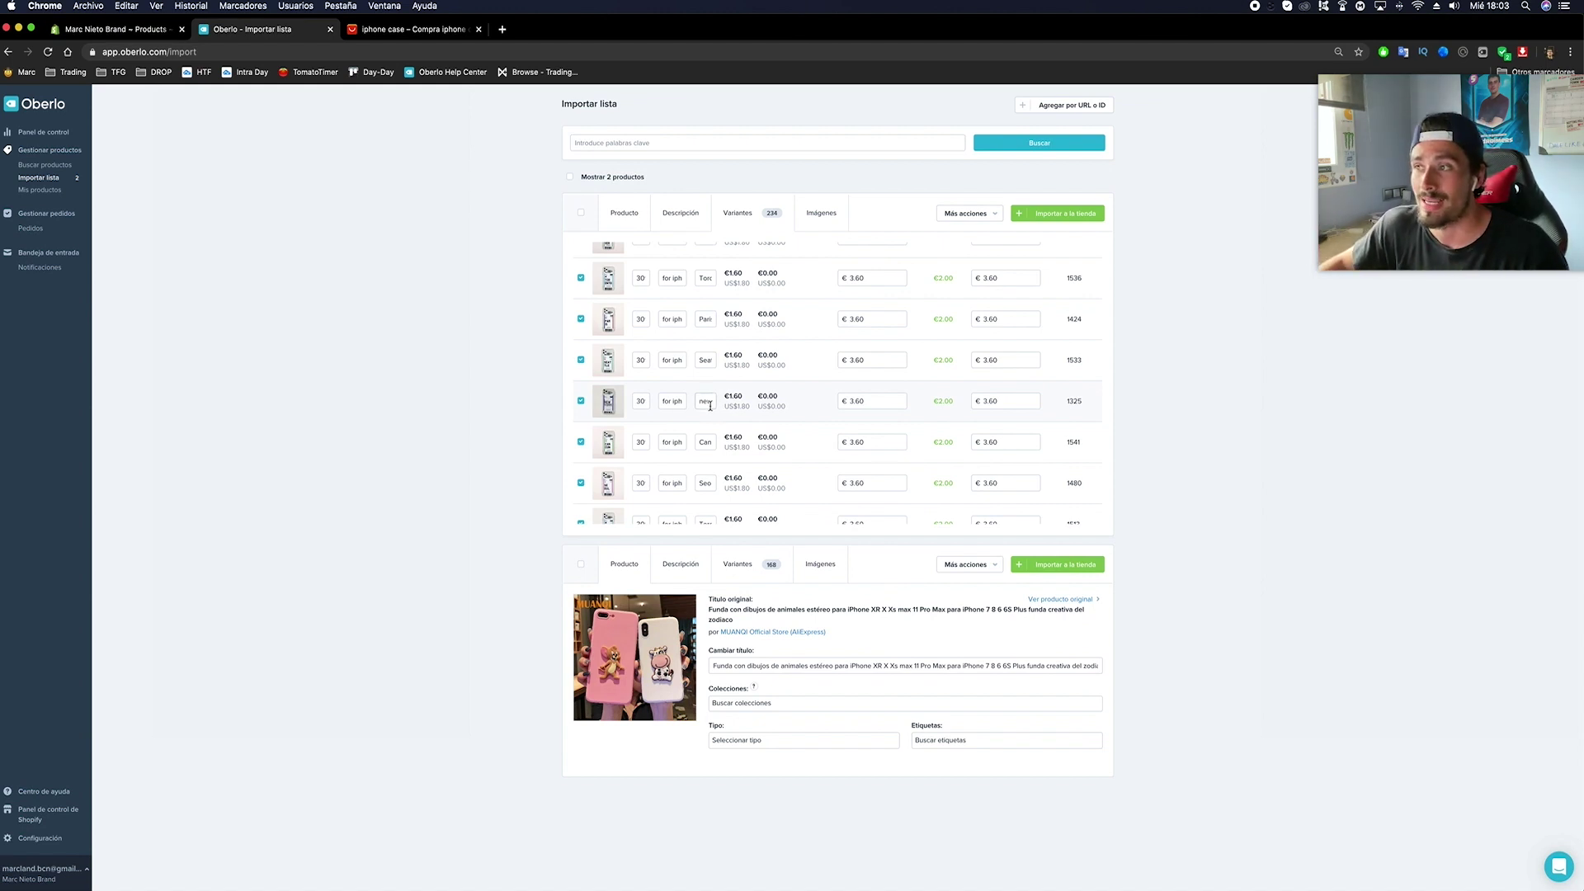
Exclude three adjacent variants of the label case from the import: the "Pan" colour and the ones directly above and below it.
click(581, 359)
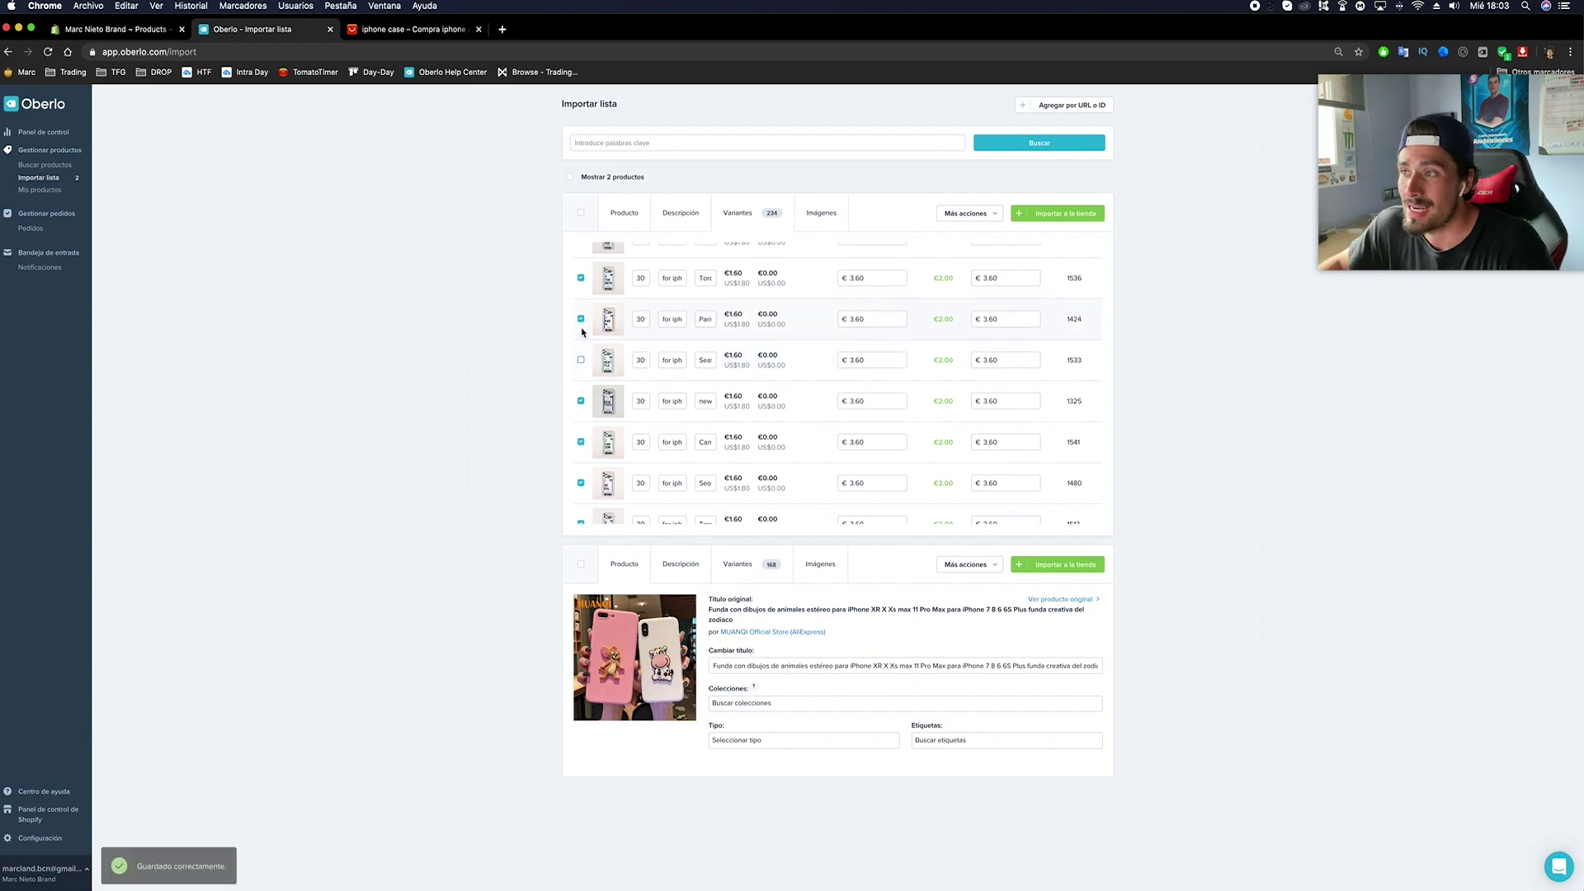
click(581, 318)
click(580, 277)
scroll(588, 320, up, 3)
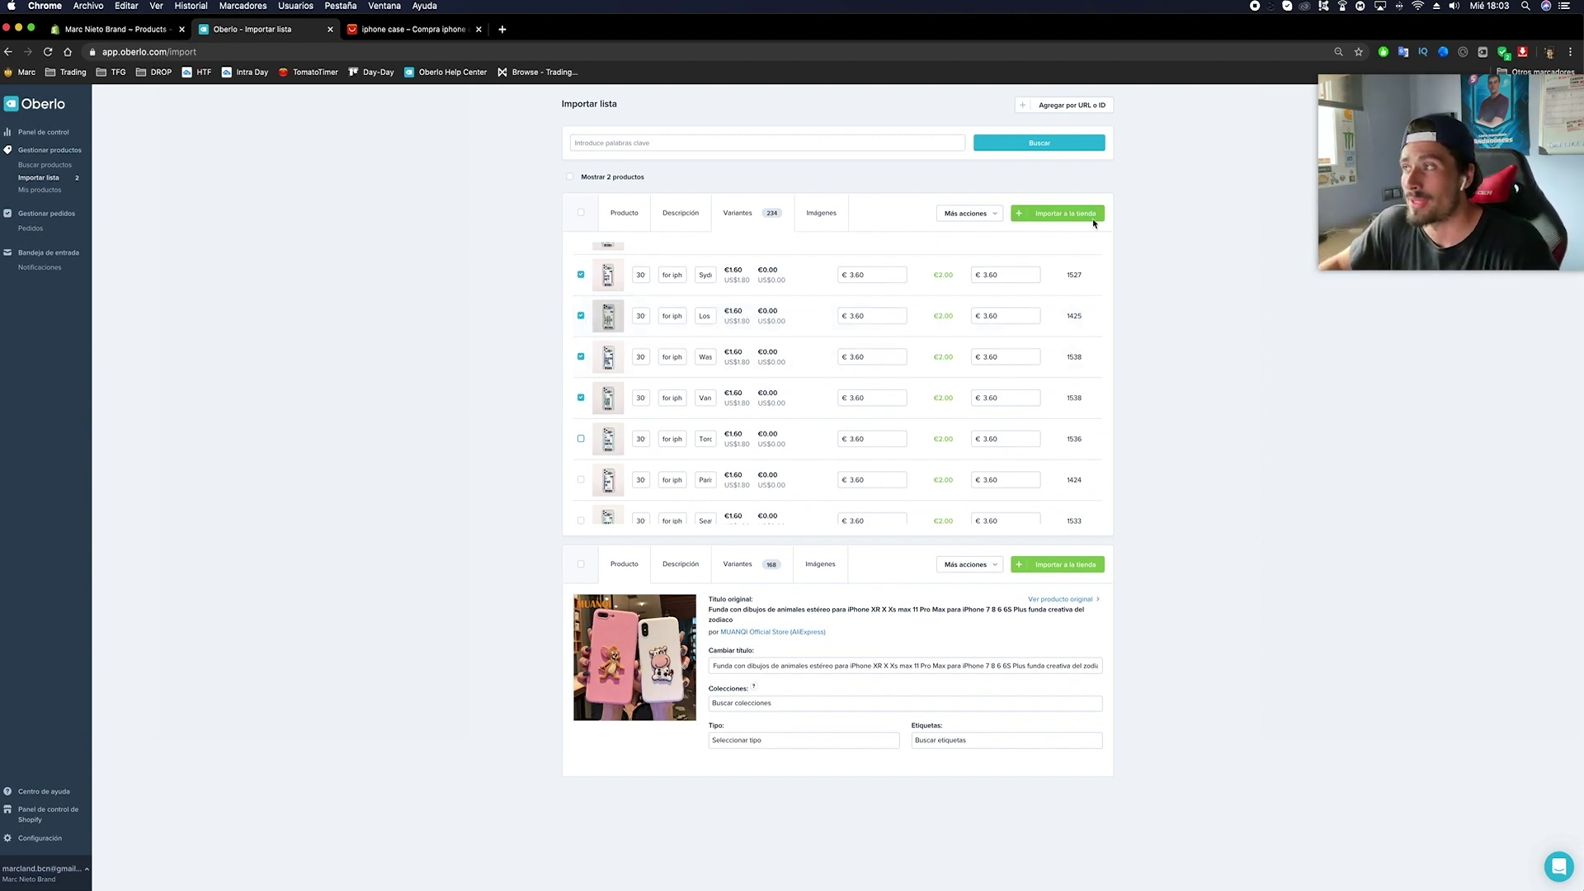
scroll(773, 428, up, 5)
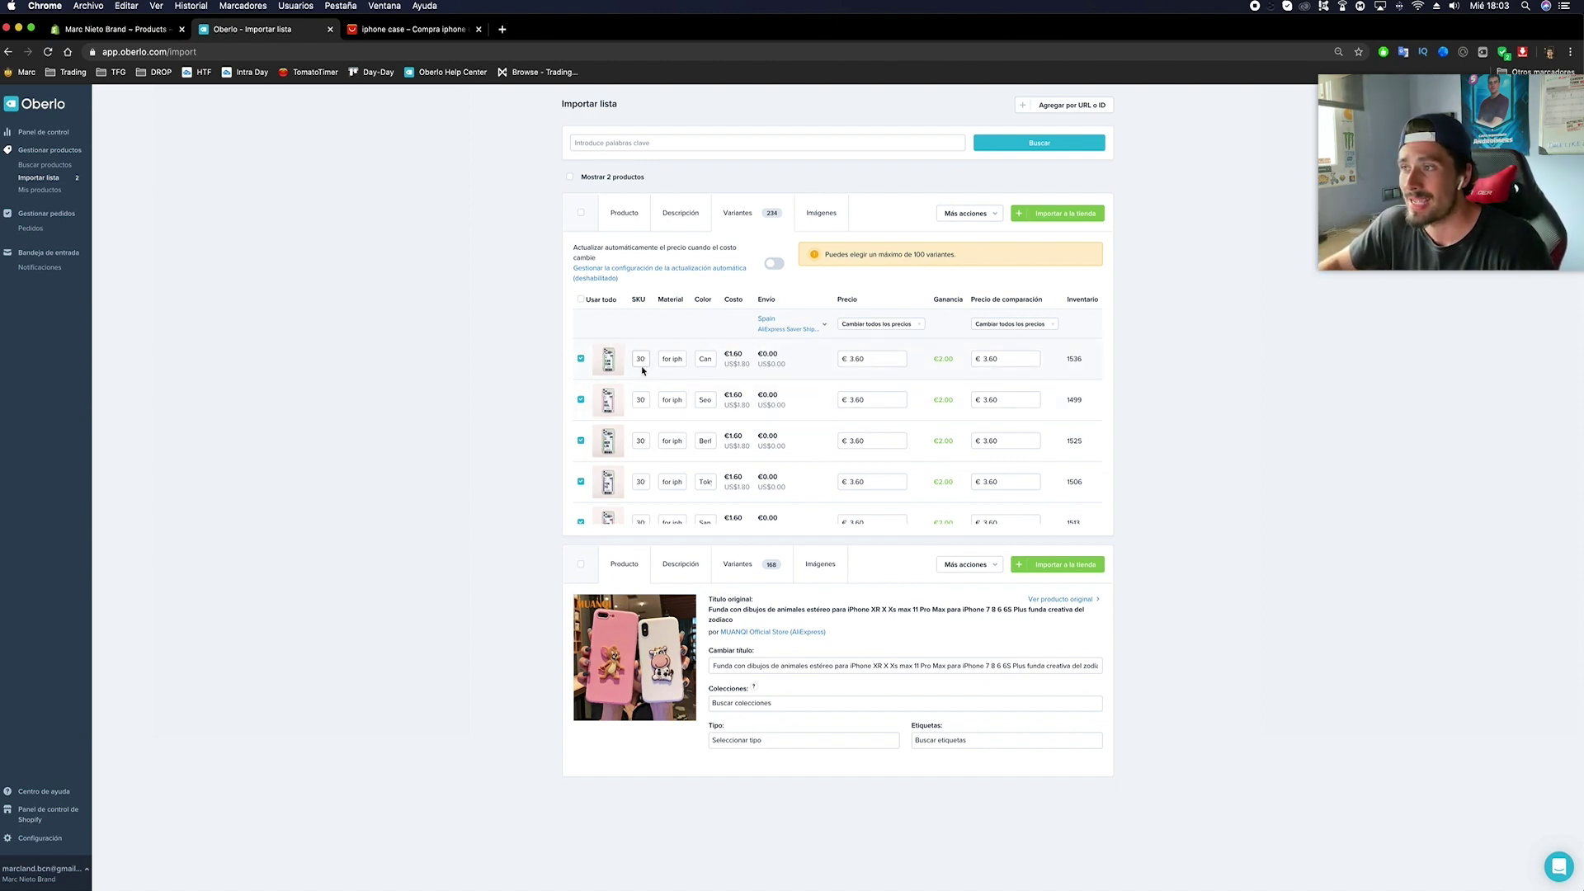
Compare the delivery times to Spain and set the label case's shipping method to AliExpress Standard Shipping.
click(766, 330)
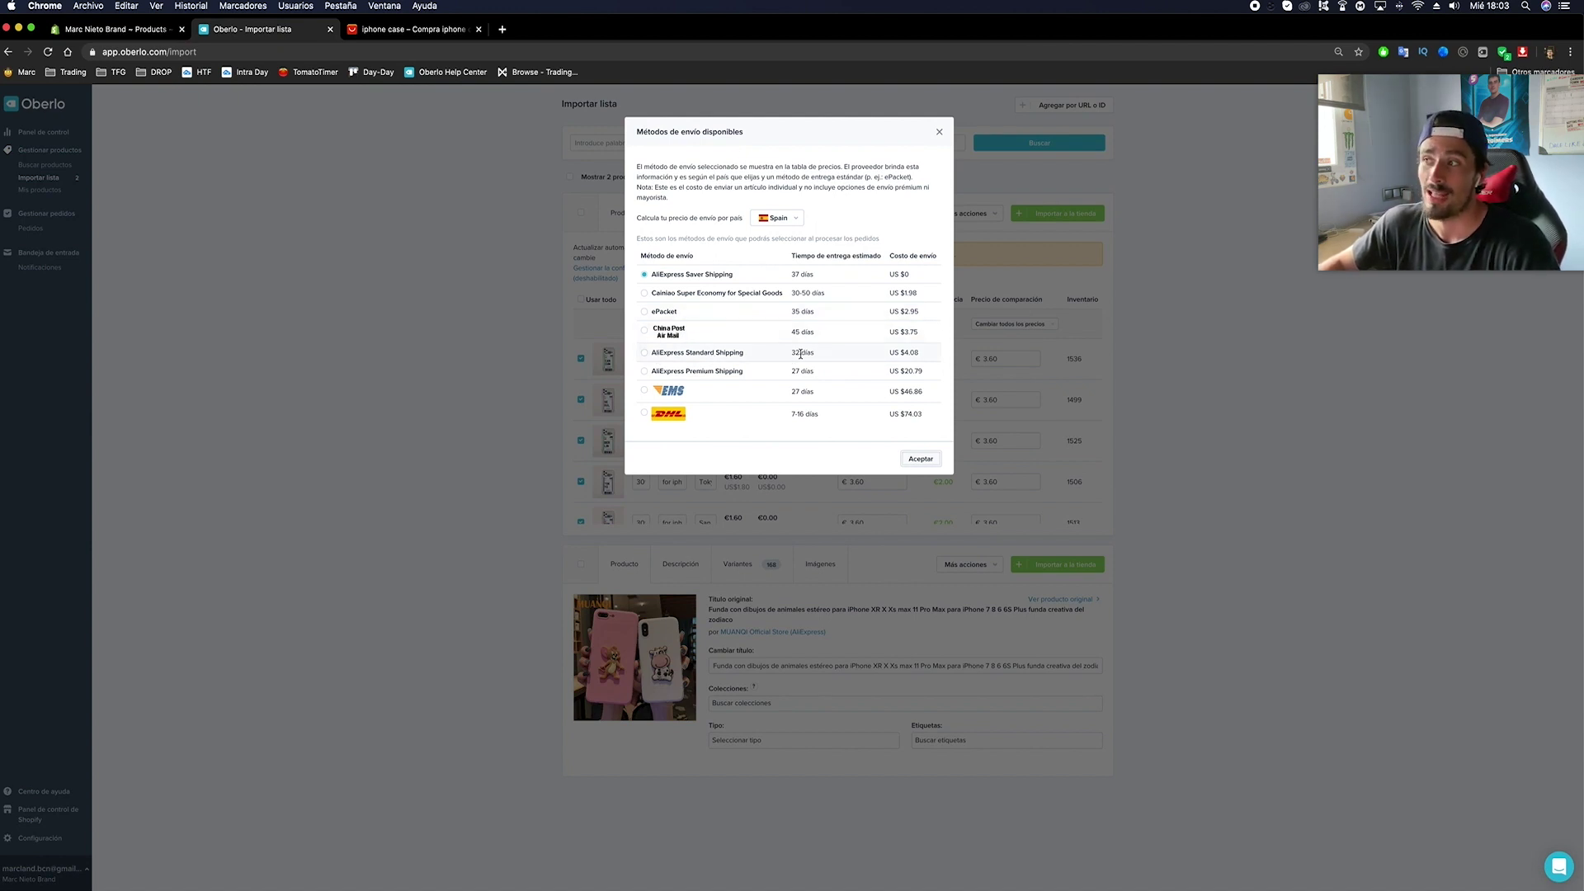
drag(817, 312, 790, 311)
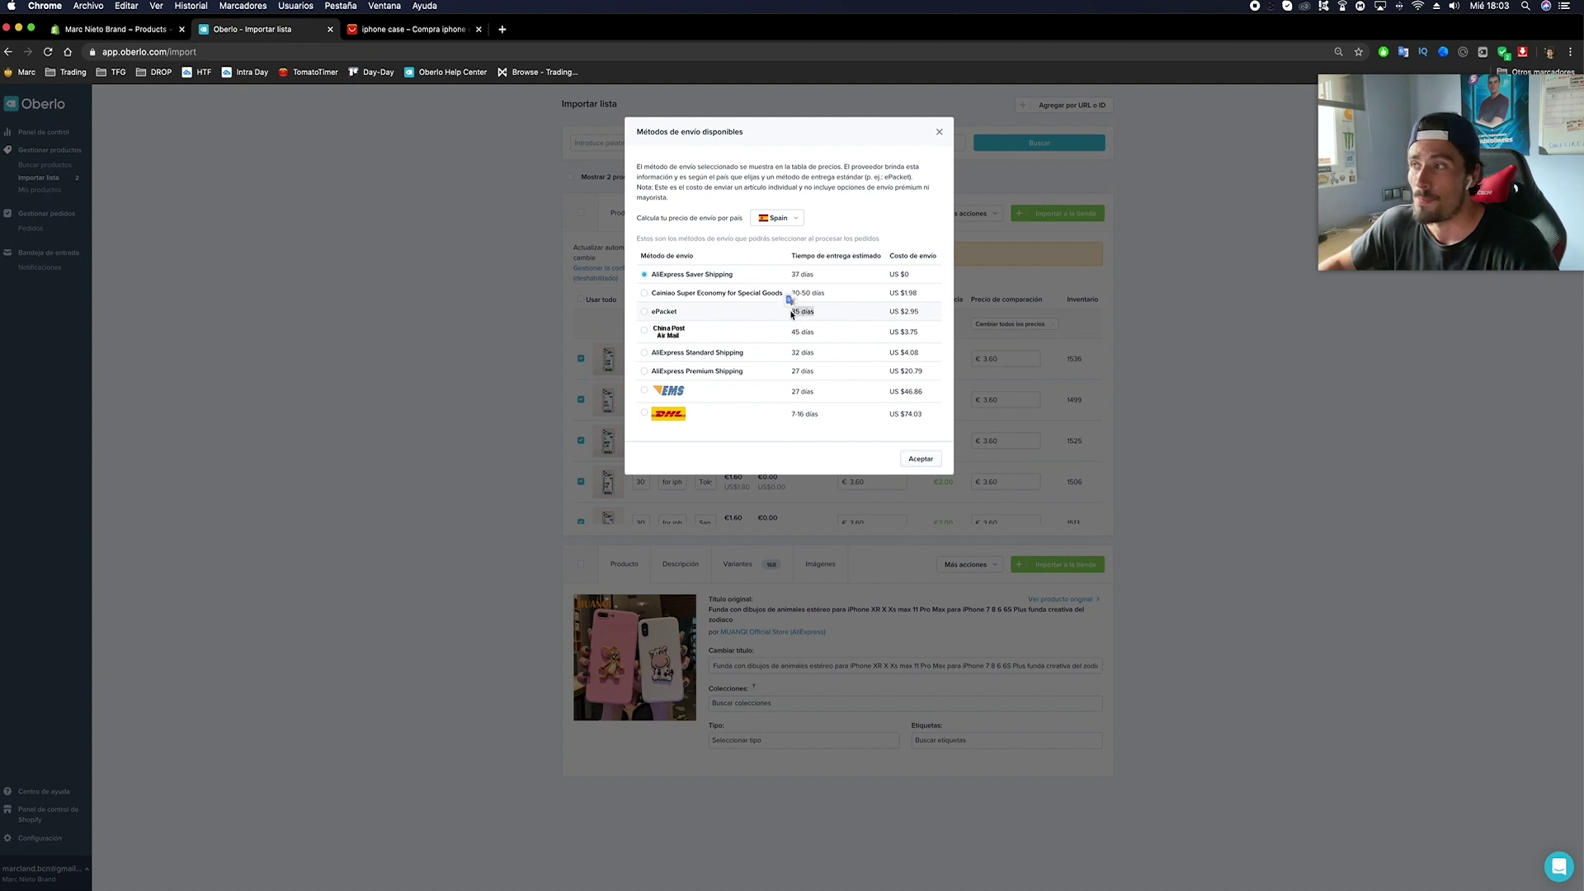
click(730, 356)
click(912, 458)
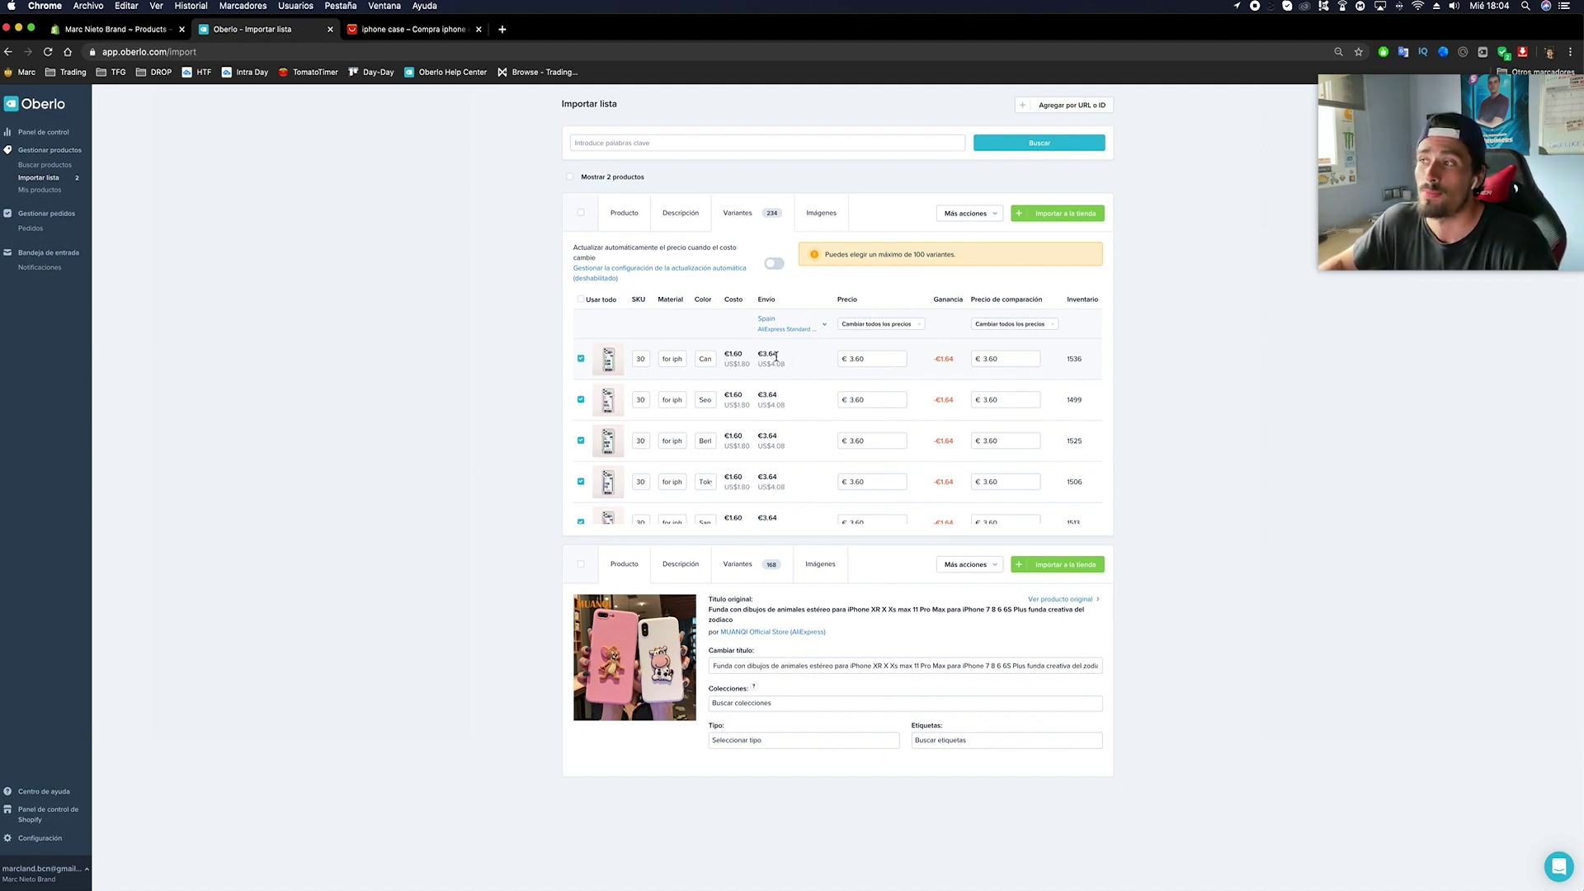
Enter a price of 14,95 and a comparison price of 21,95 for the label case's first variant, and check its profit.
double_click(849, 359)
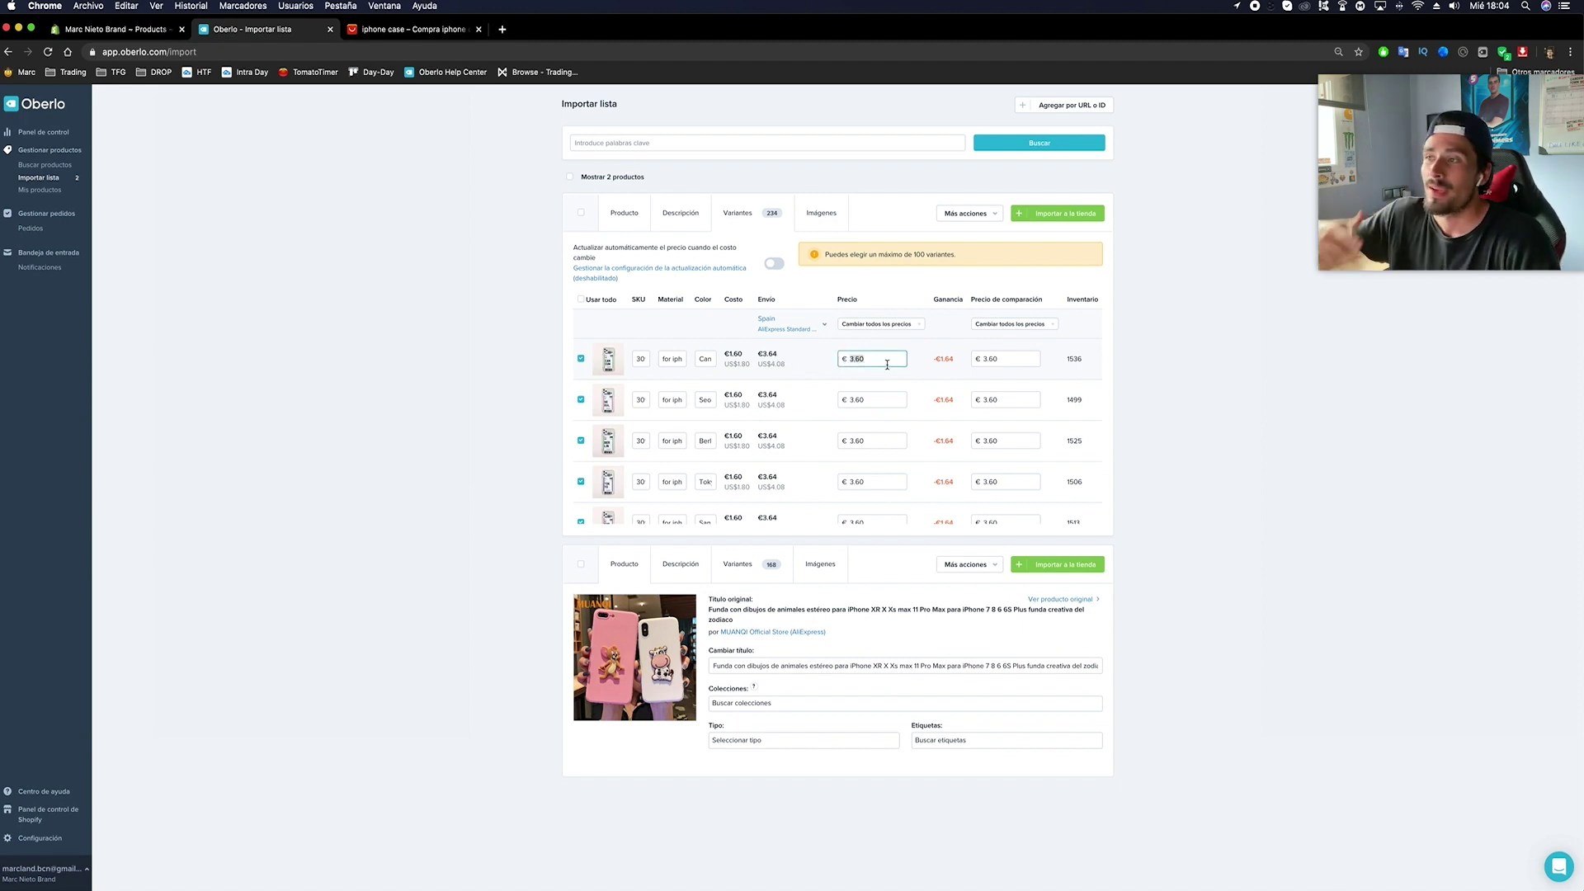
text(14,95)
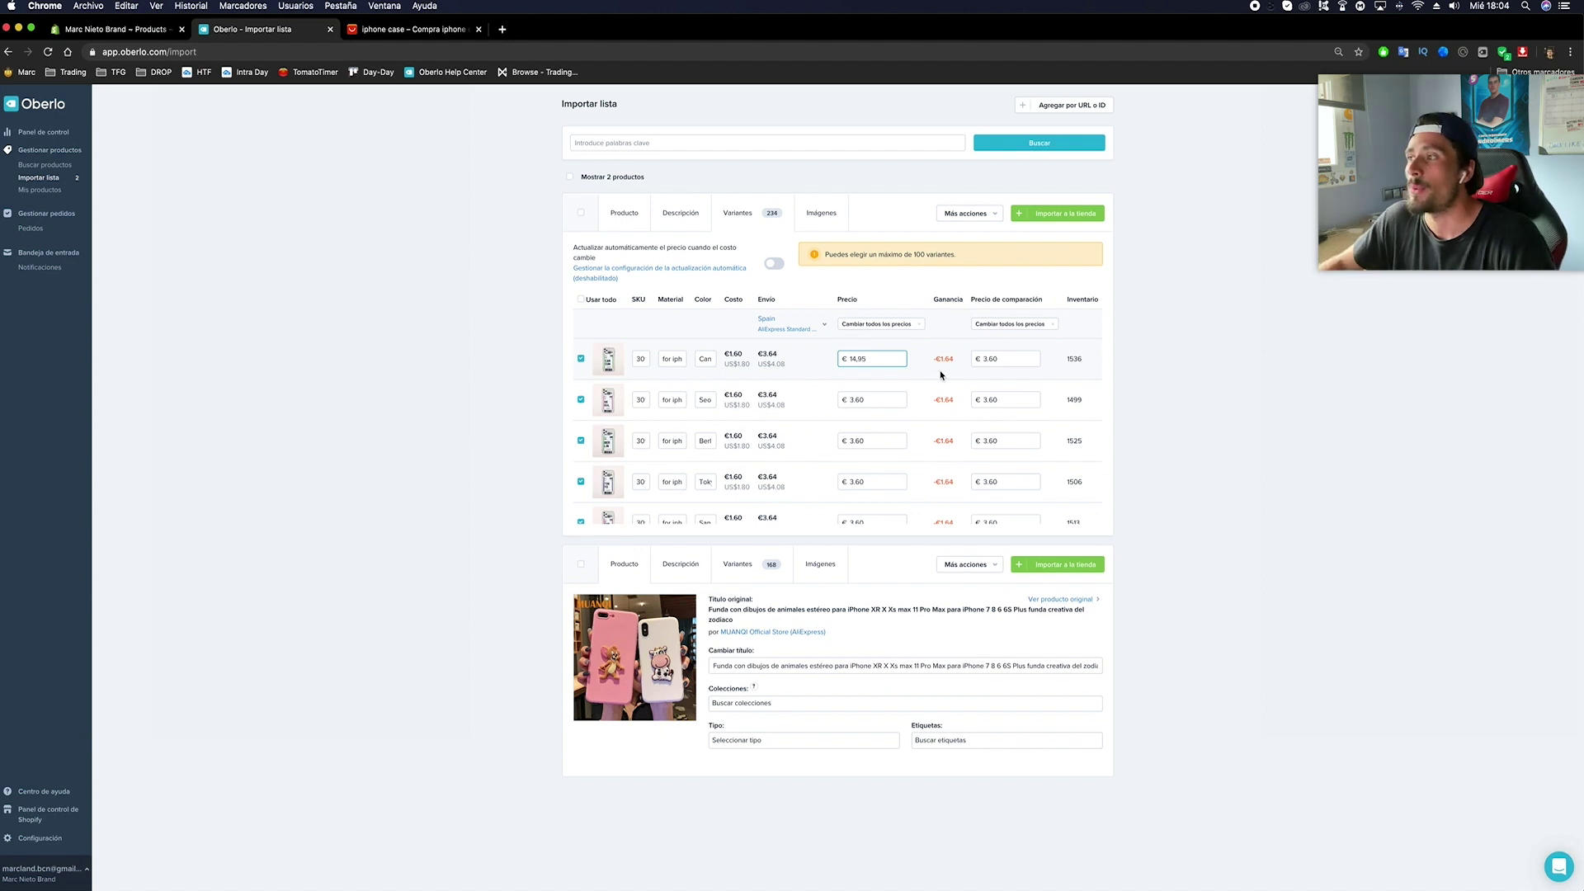
double_click(995, 361)
text(21,95)
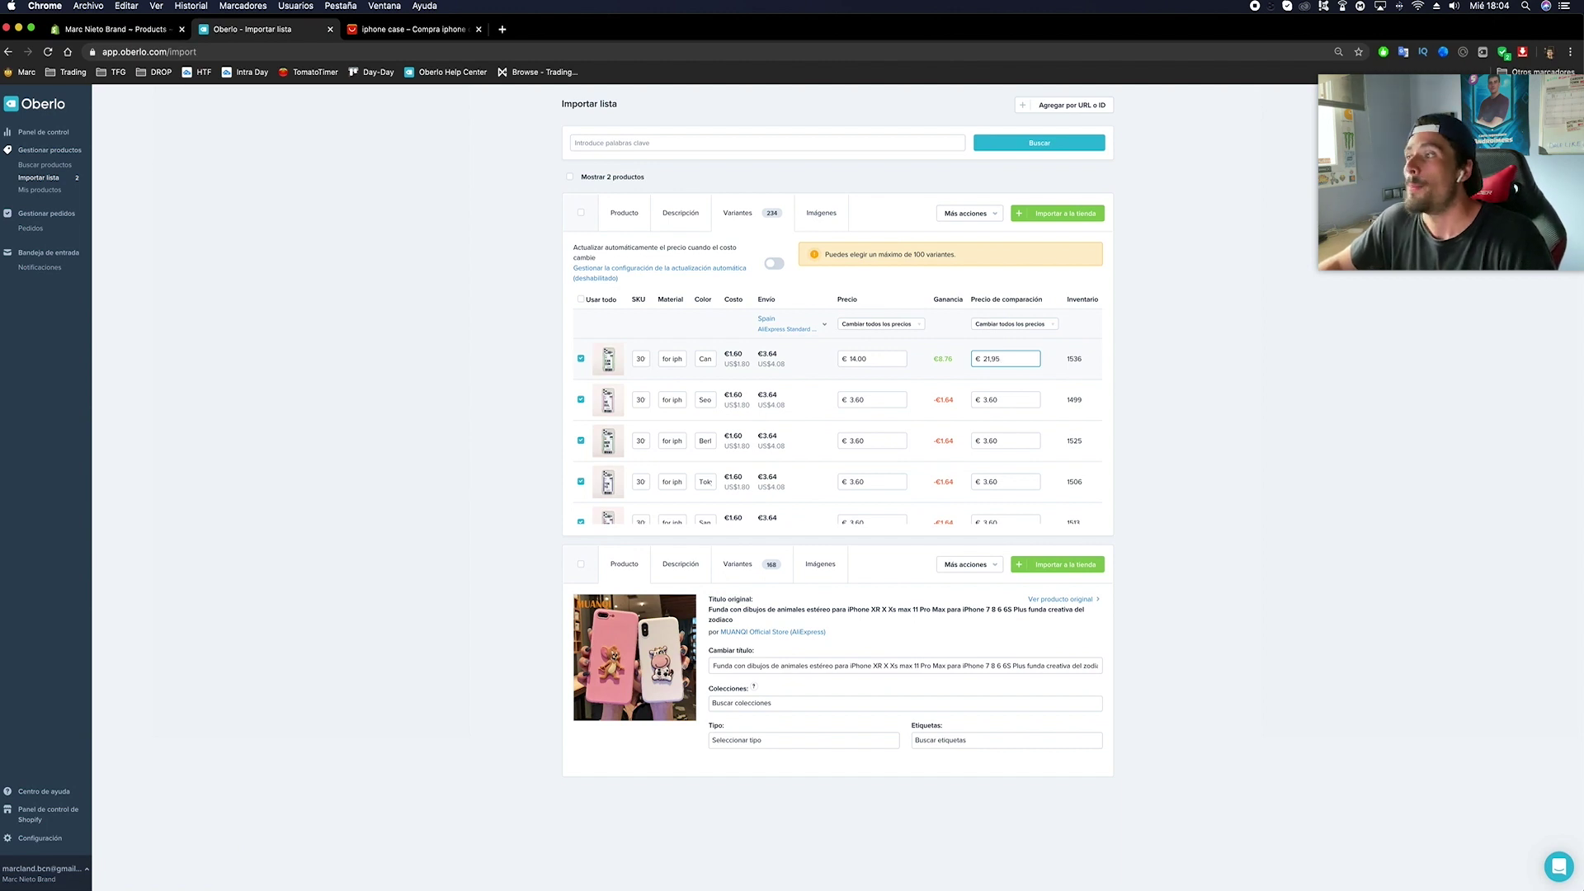
click(993, 373)
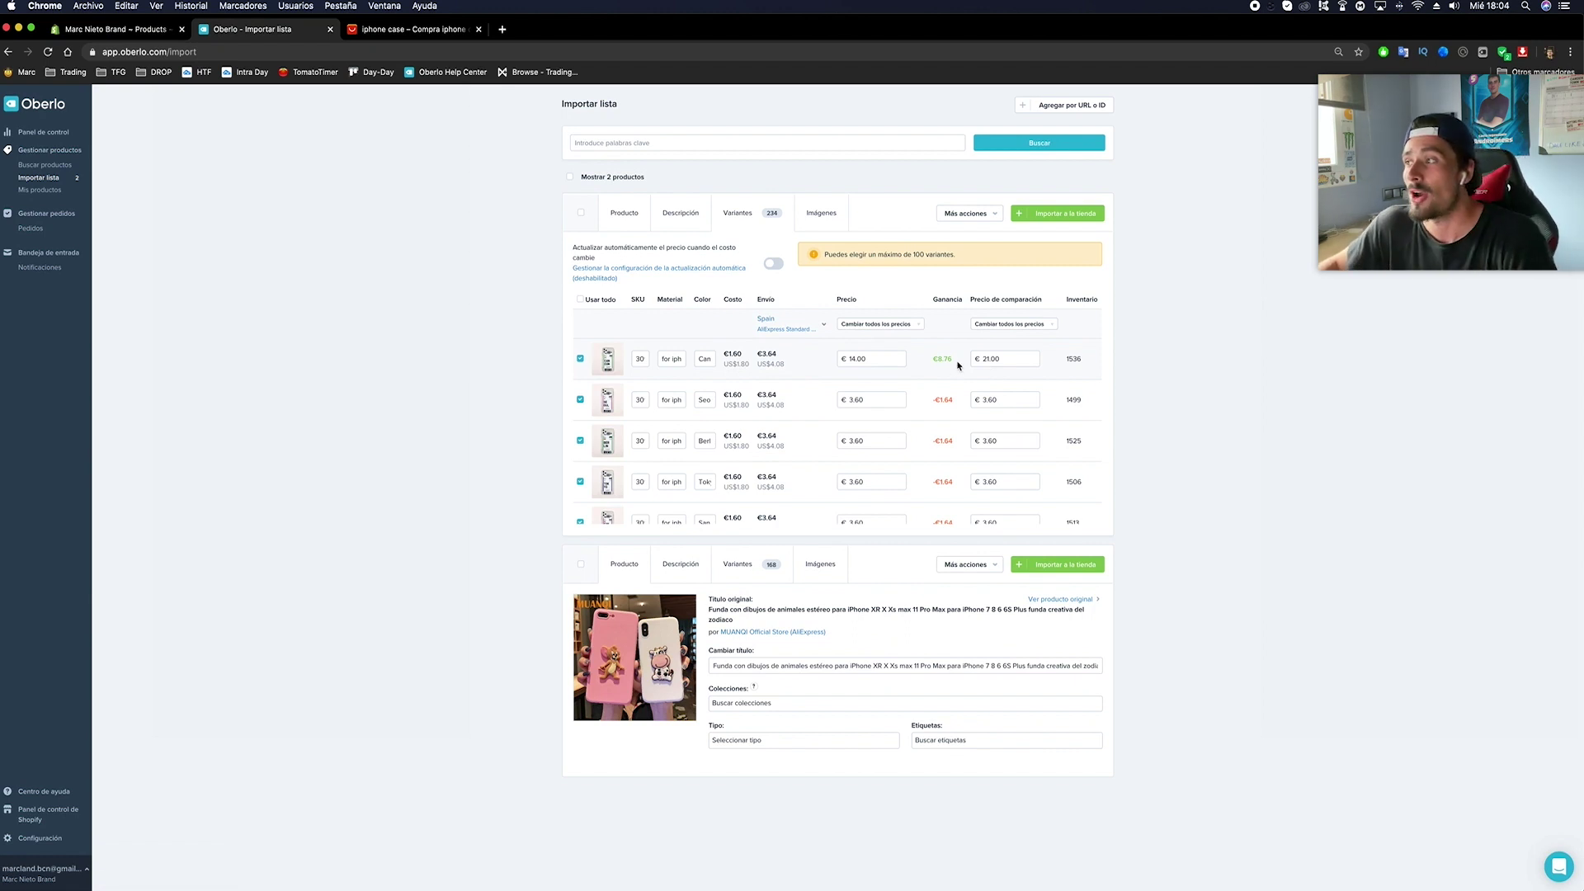
drag(957, 359, 930, 363)
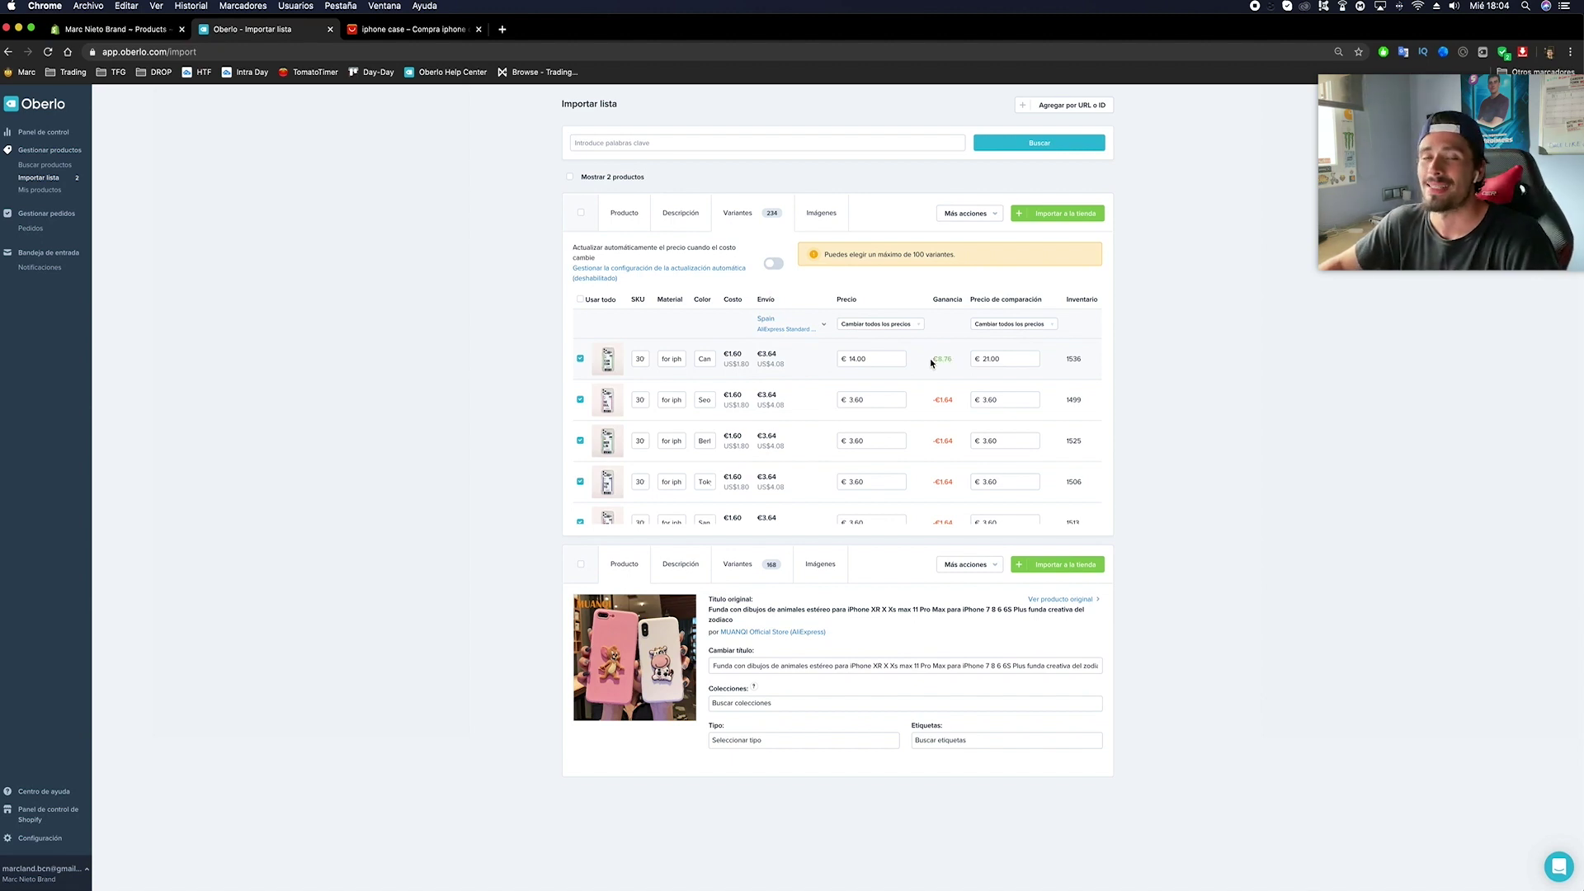
click(929, 358)
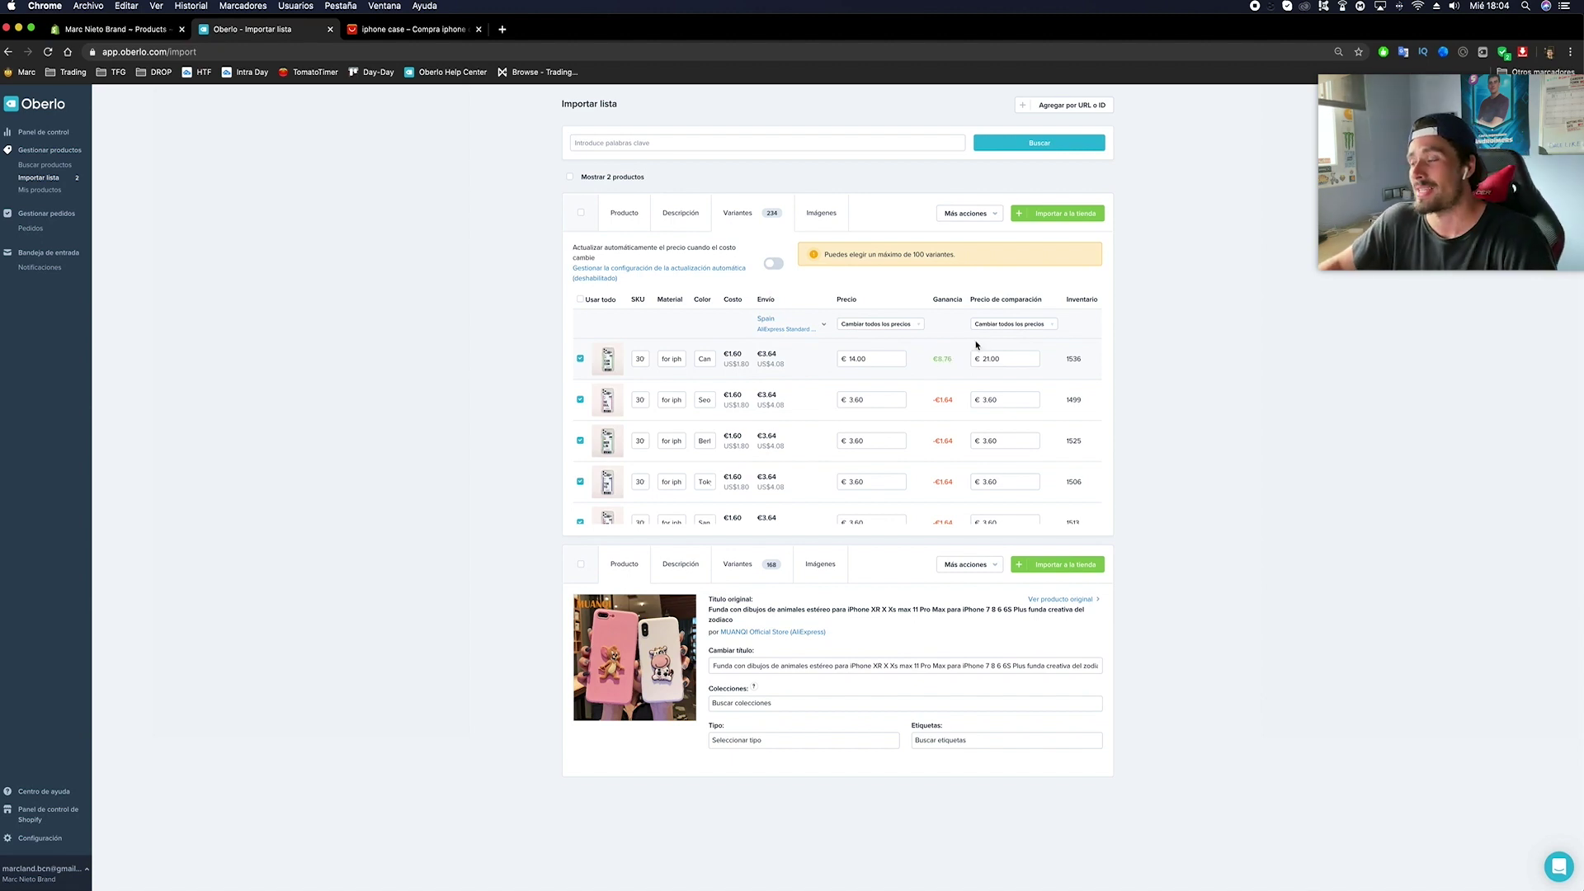
Set a new comparison price of 21 for all variants of the label case at once and review the list.
scroll(993, 388, down, 5)
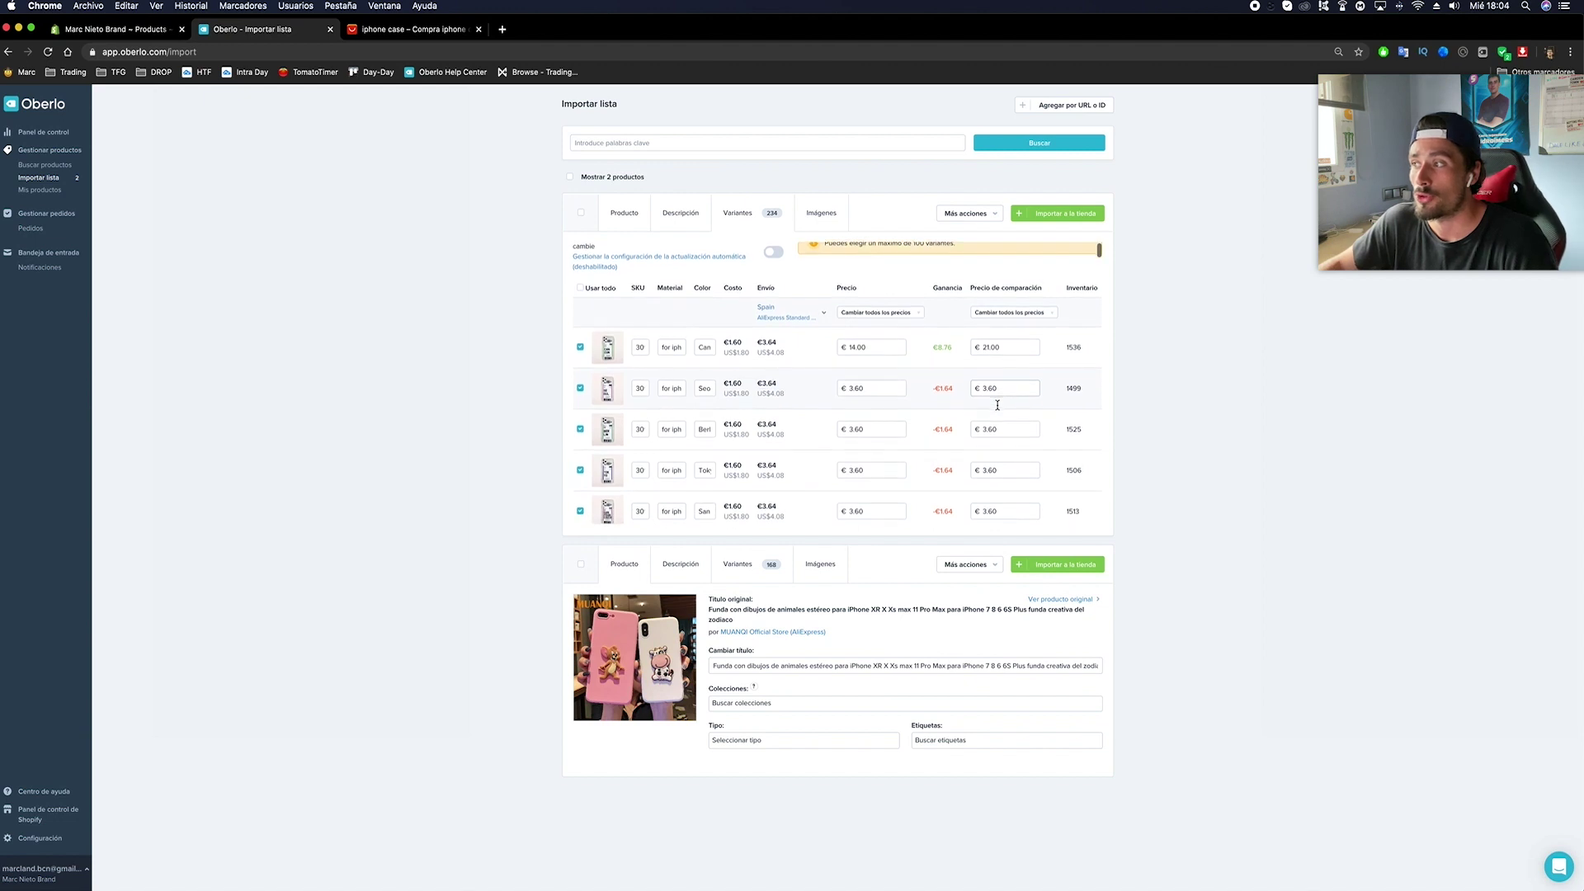
scroll(998, 406, up, 4)
scroll(997, 407, down, 8)
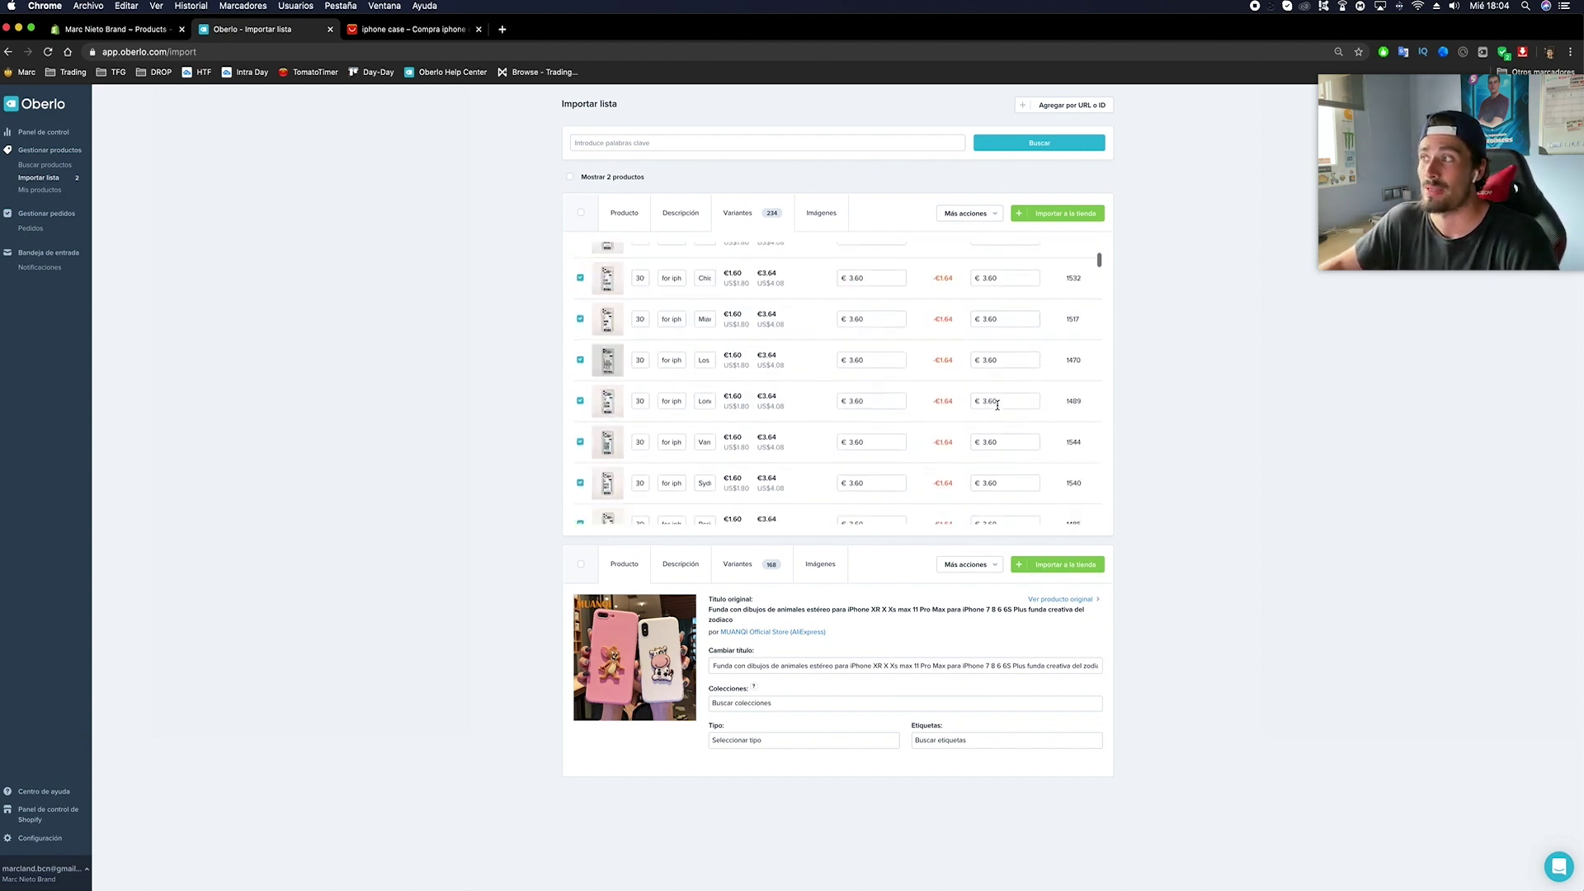
scroll(997, 409, down, 5)
scroll(997, 407, up, 12)
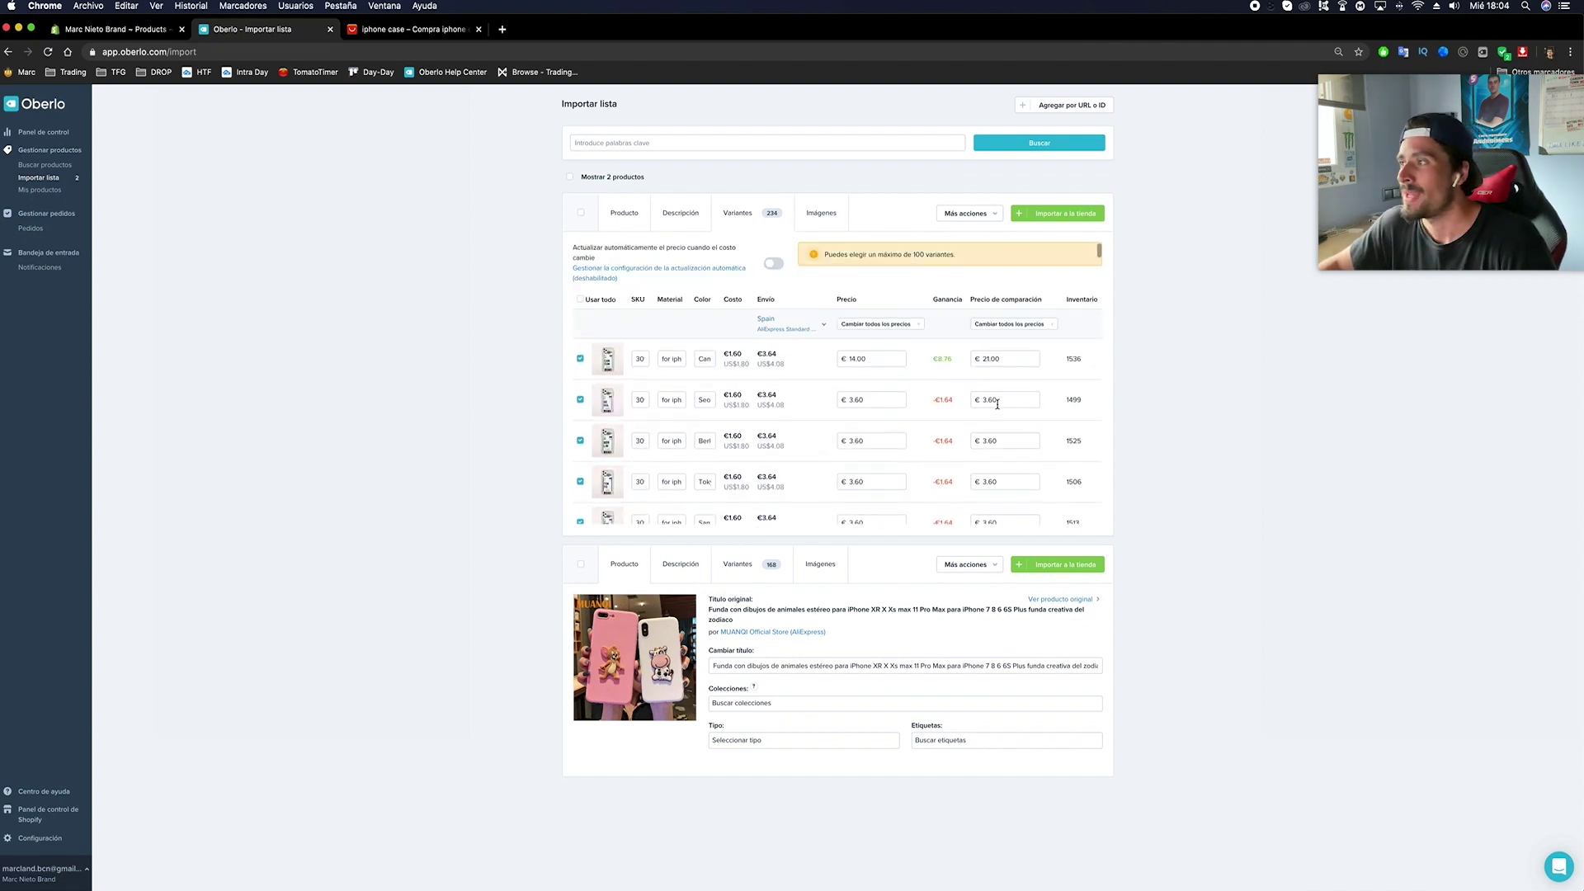
click(1020, 324)
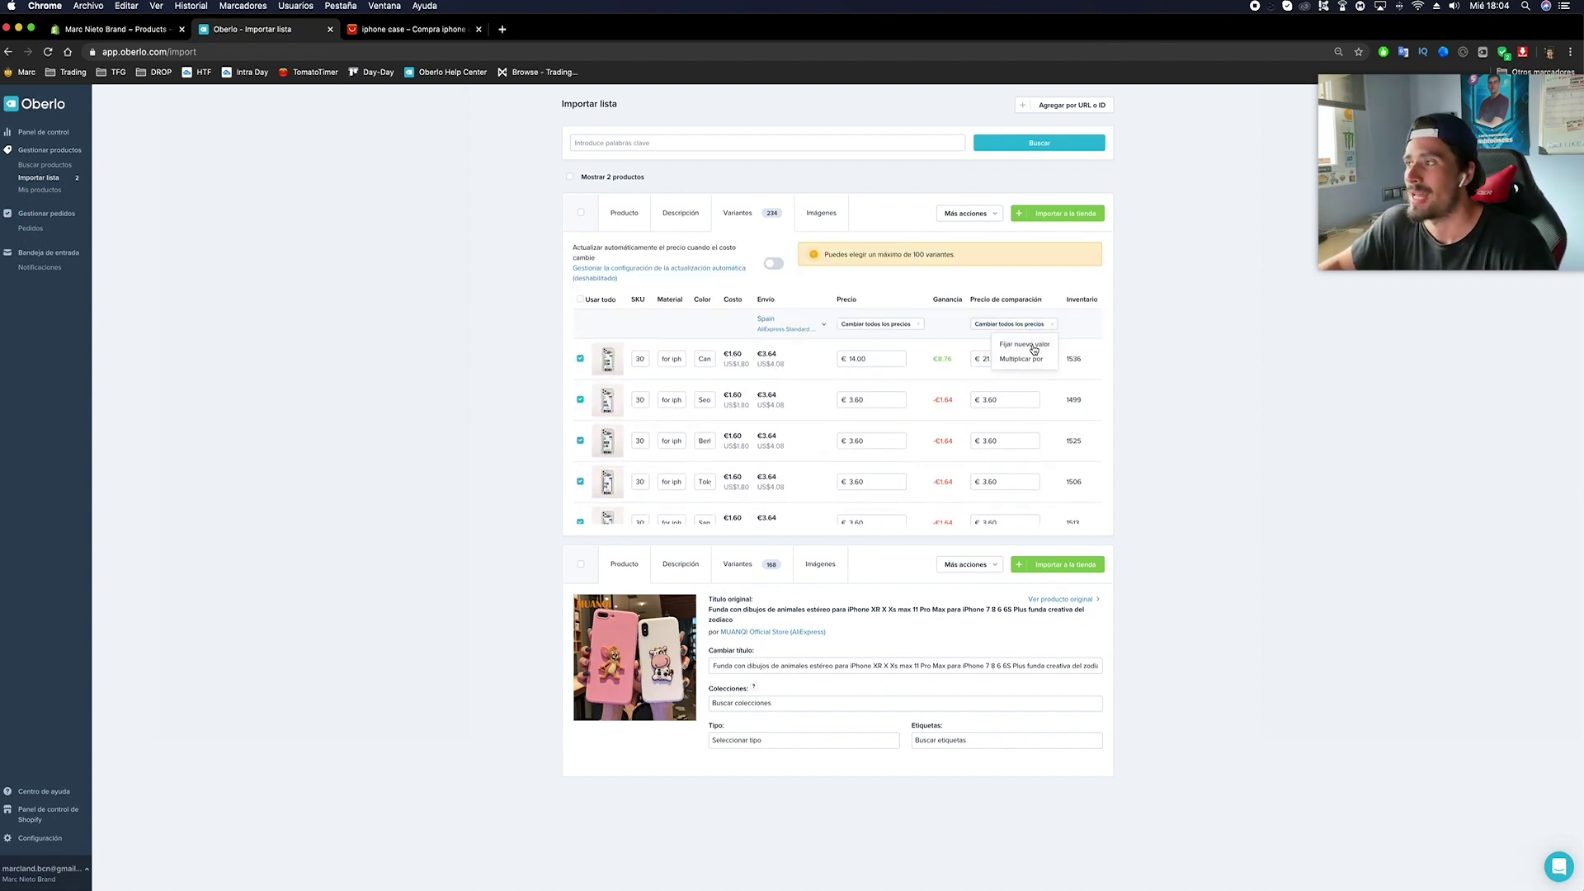
click(1032, 346)
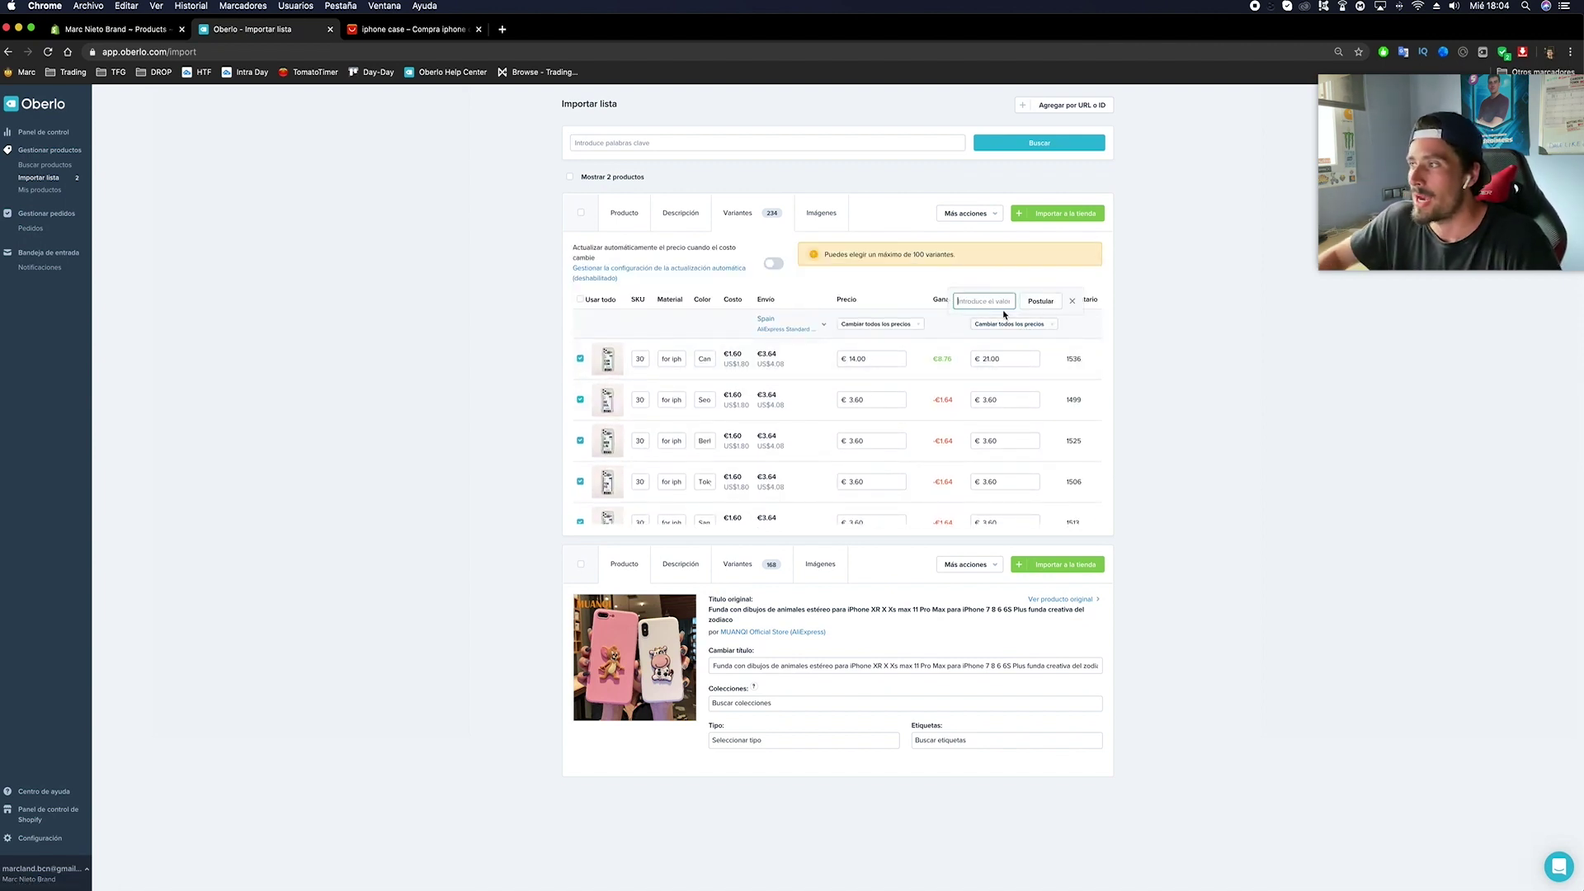
text(21)
click(1052, 307)
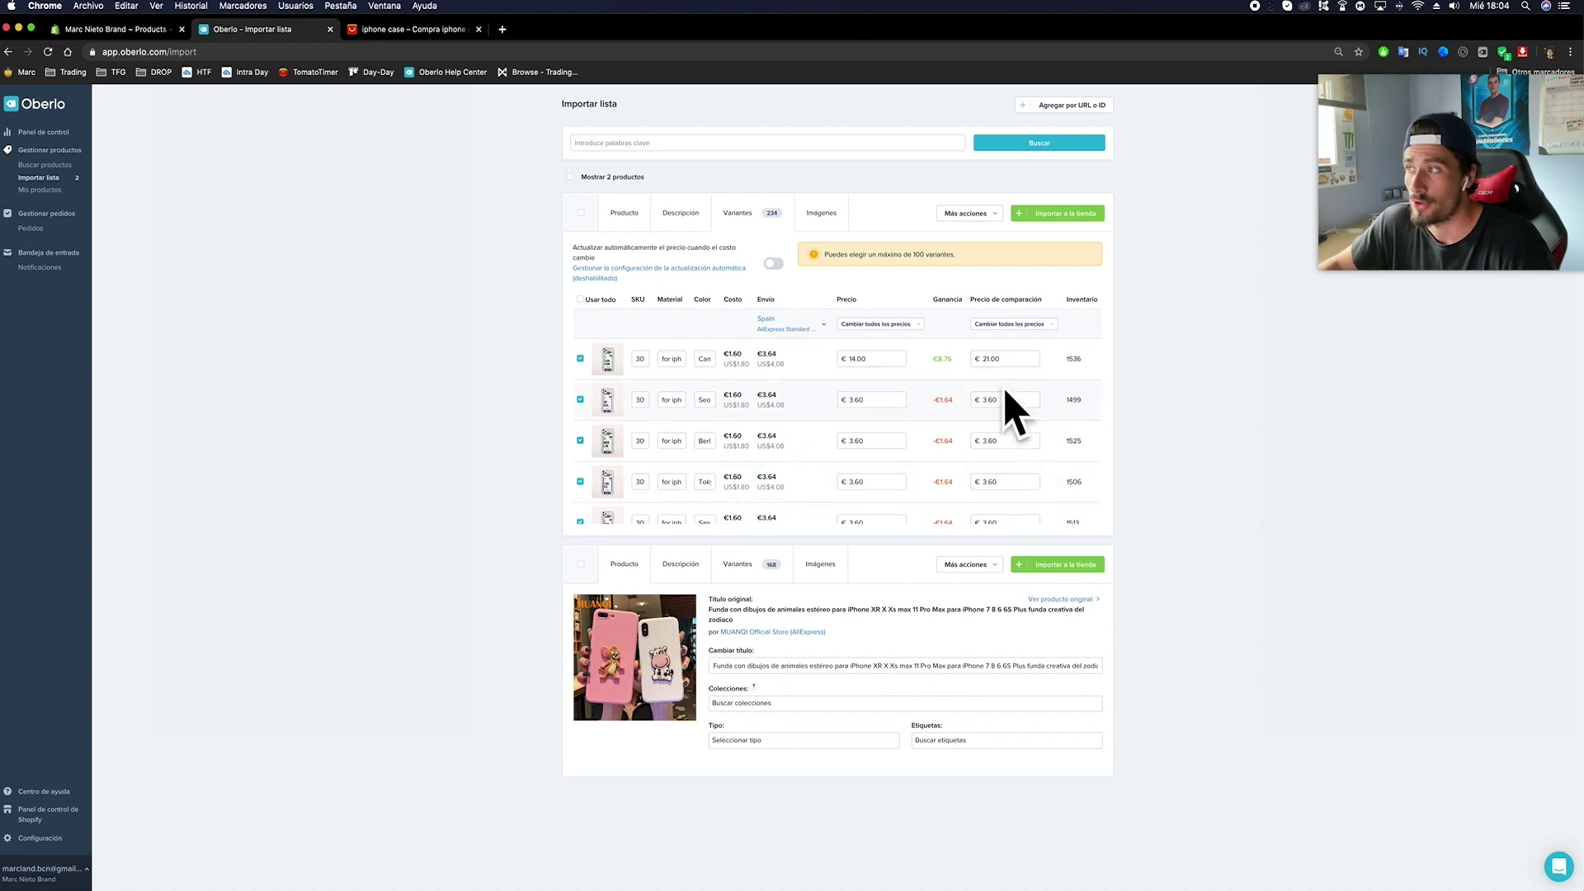
scroll(1005, 417, down, 3)
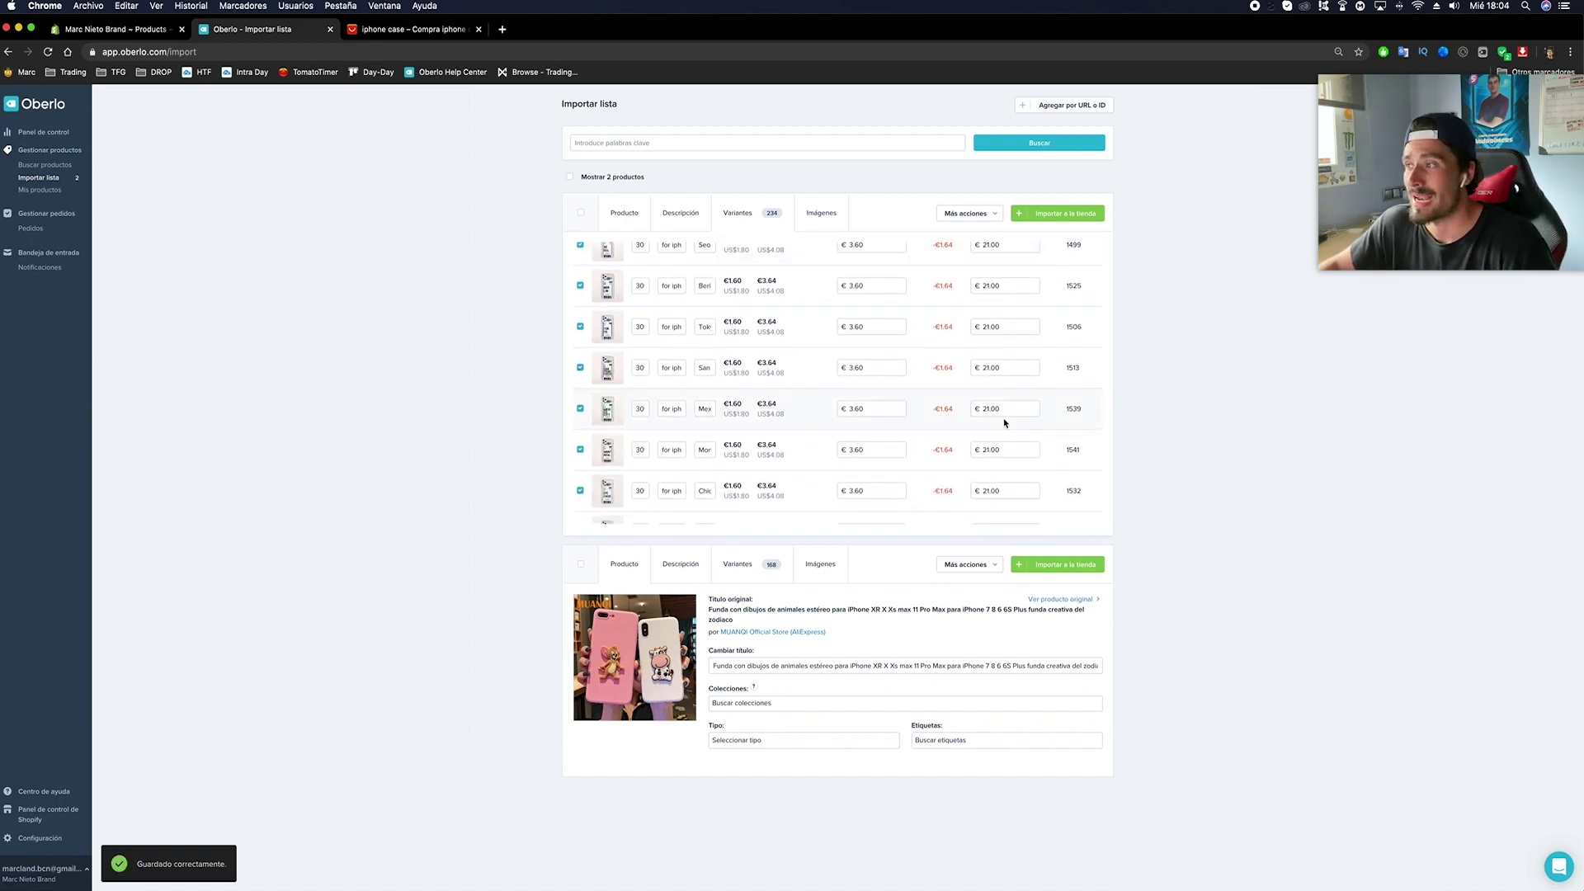
Set a new price of 14.00 for all variants of the label case at once and review the variant list.
scroll(1004, 423, up, 3)
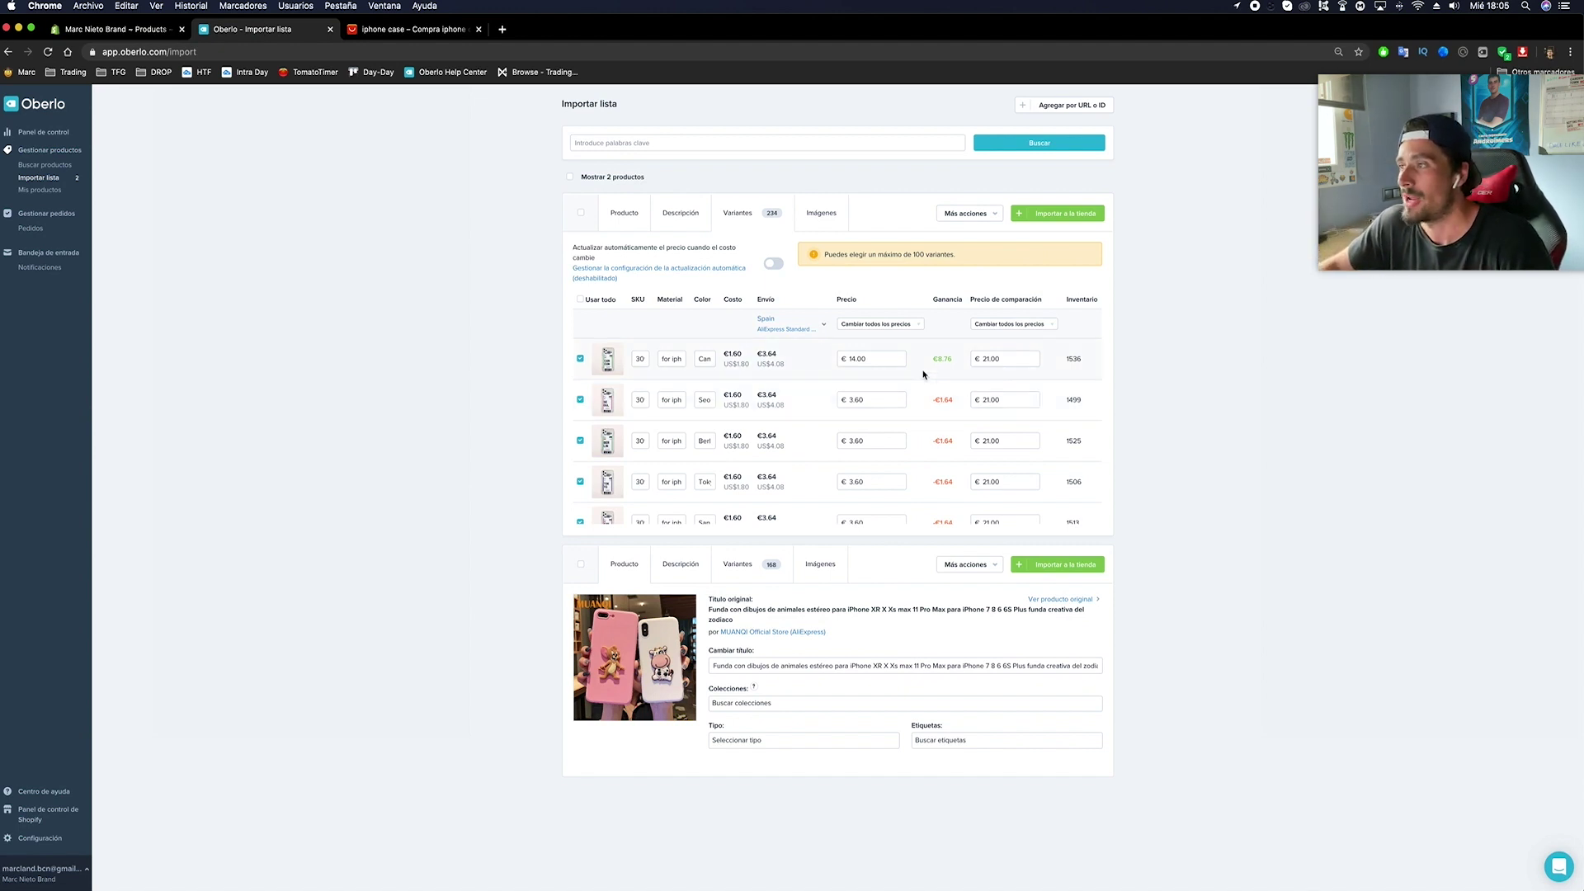
double_click(876, 360)
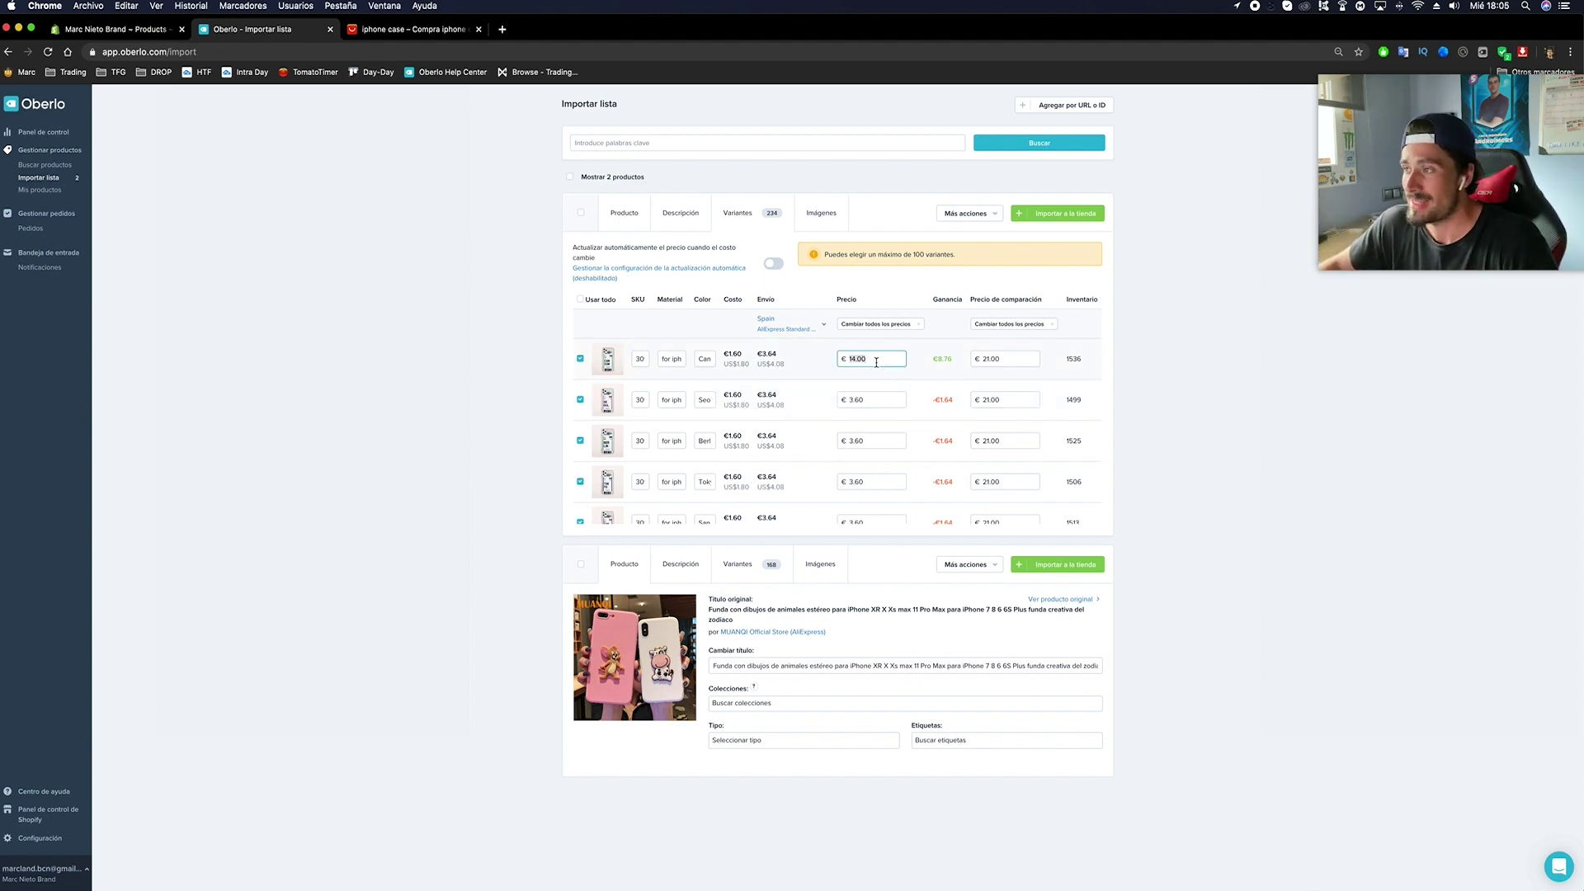
click(877, 325)
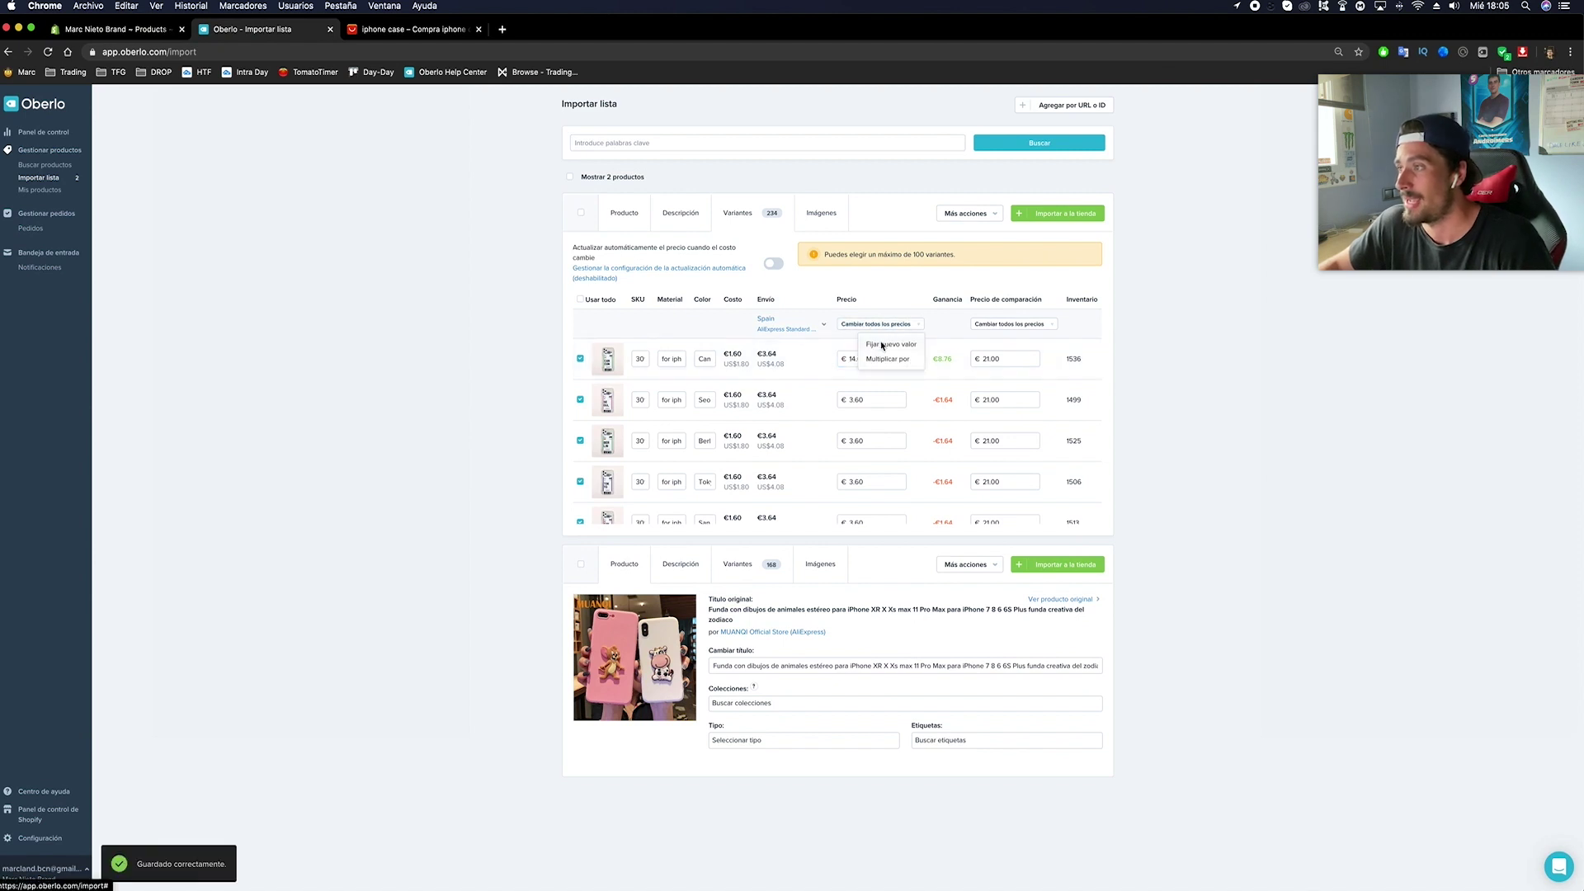
click(881, 345)
text(14.00)
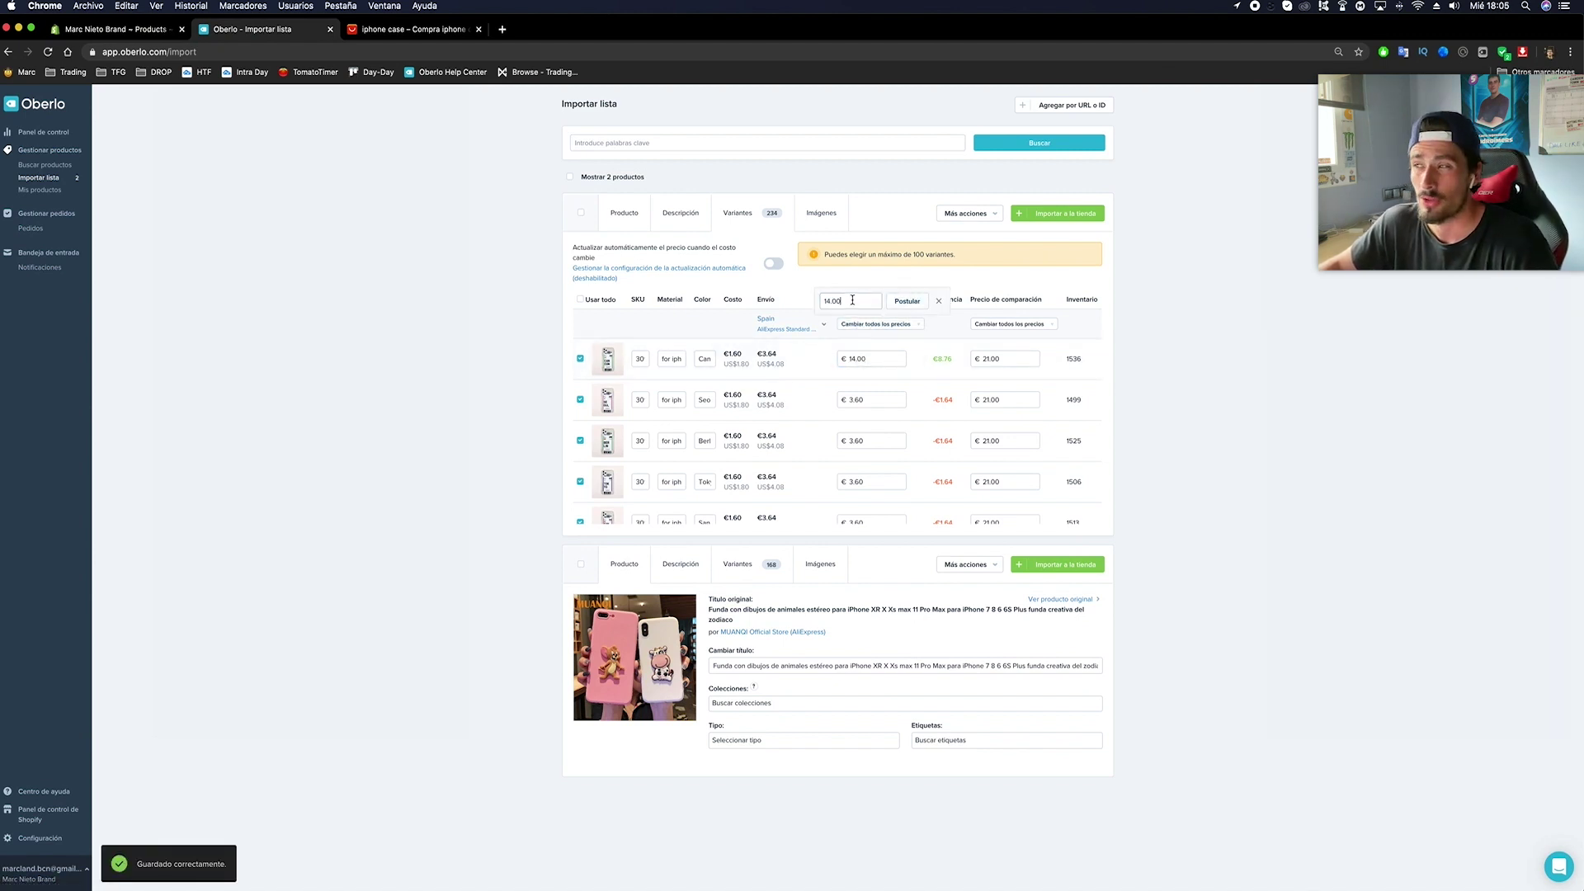
click(907, 302)
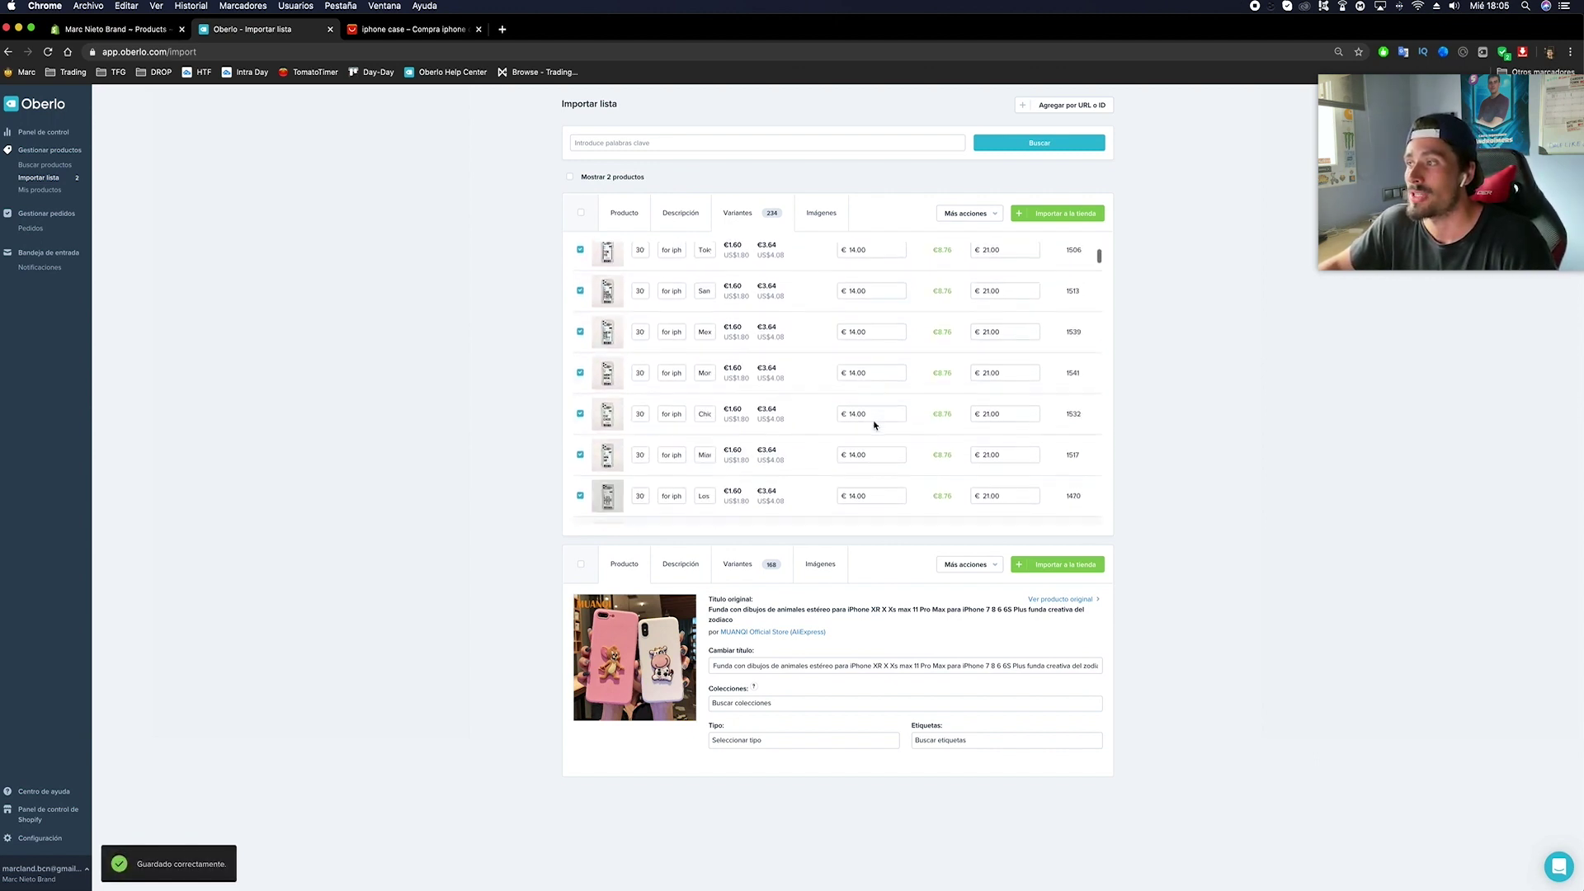
scroll(875, 424, down, 3)
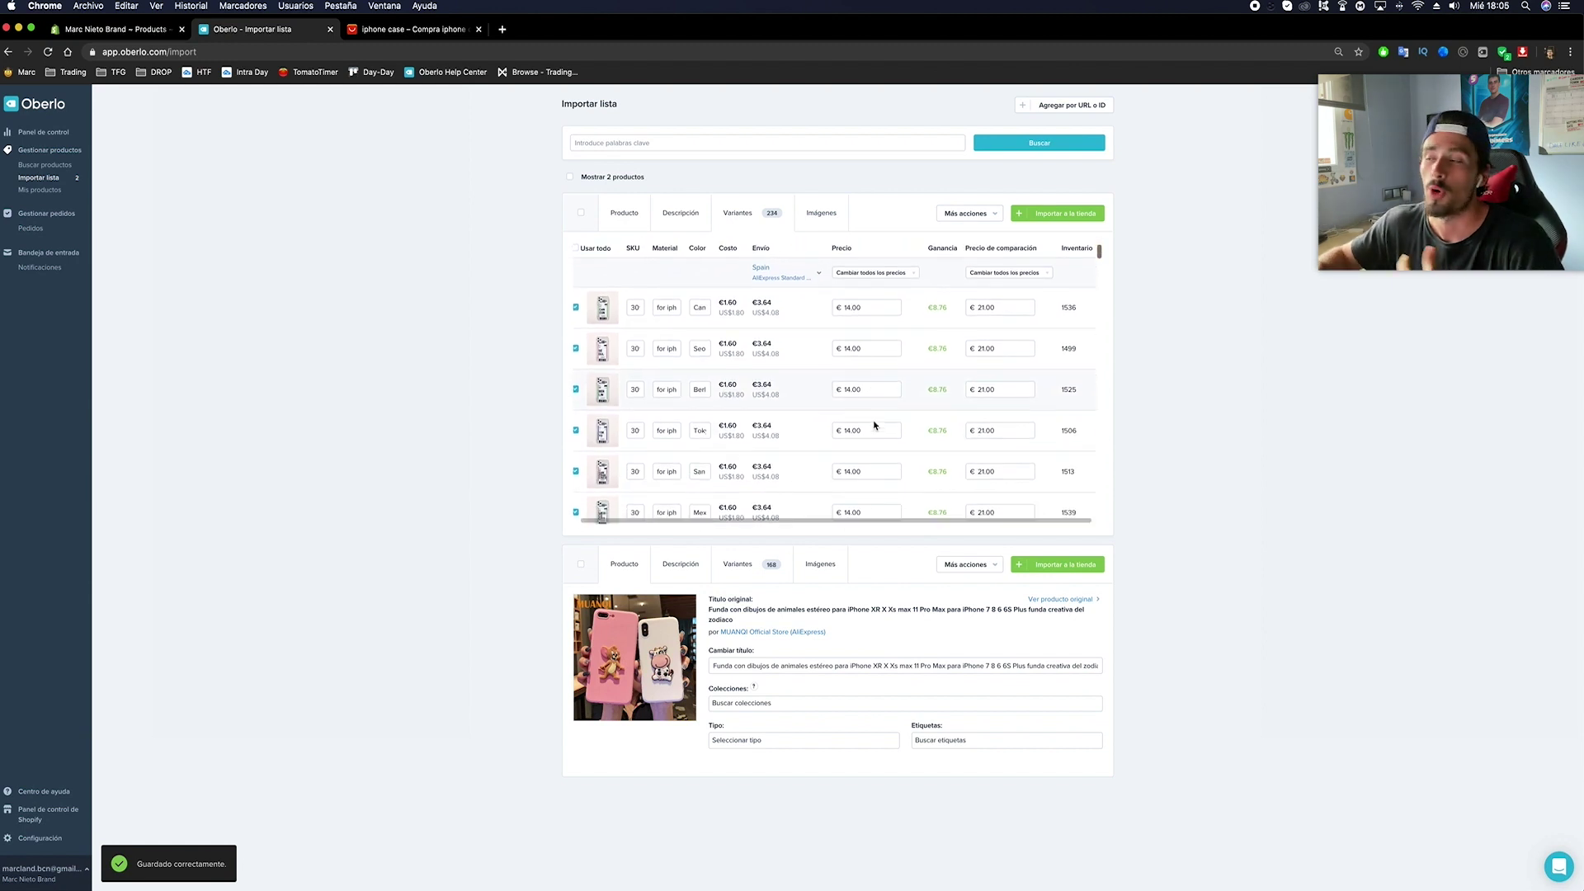
scroll(874, 424, up, 3)
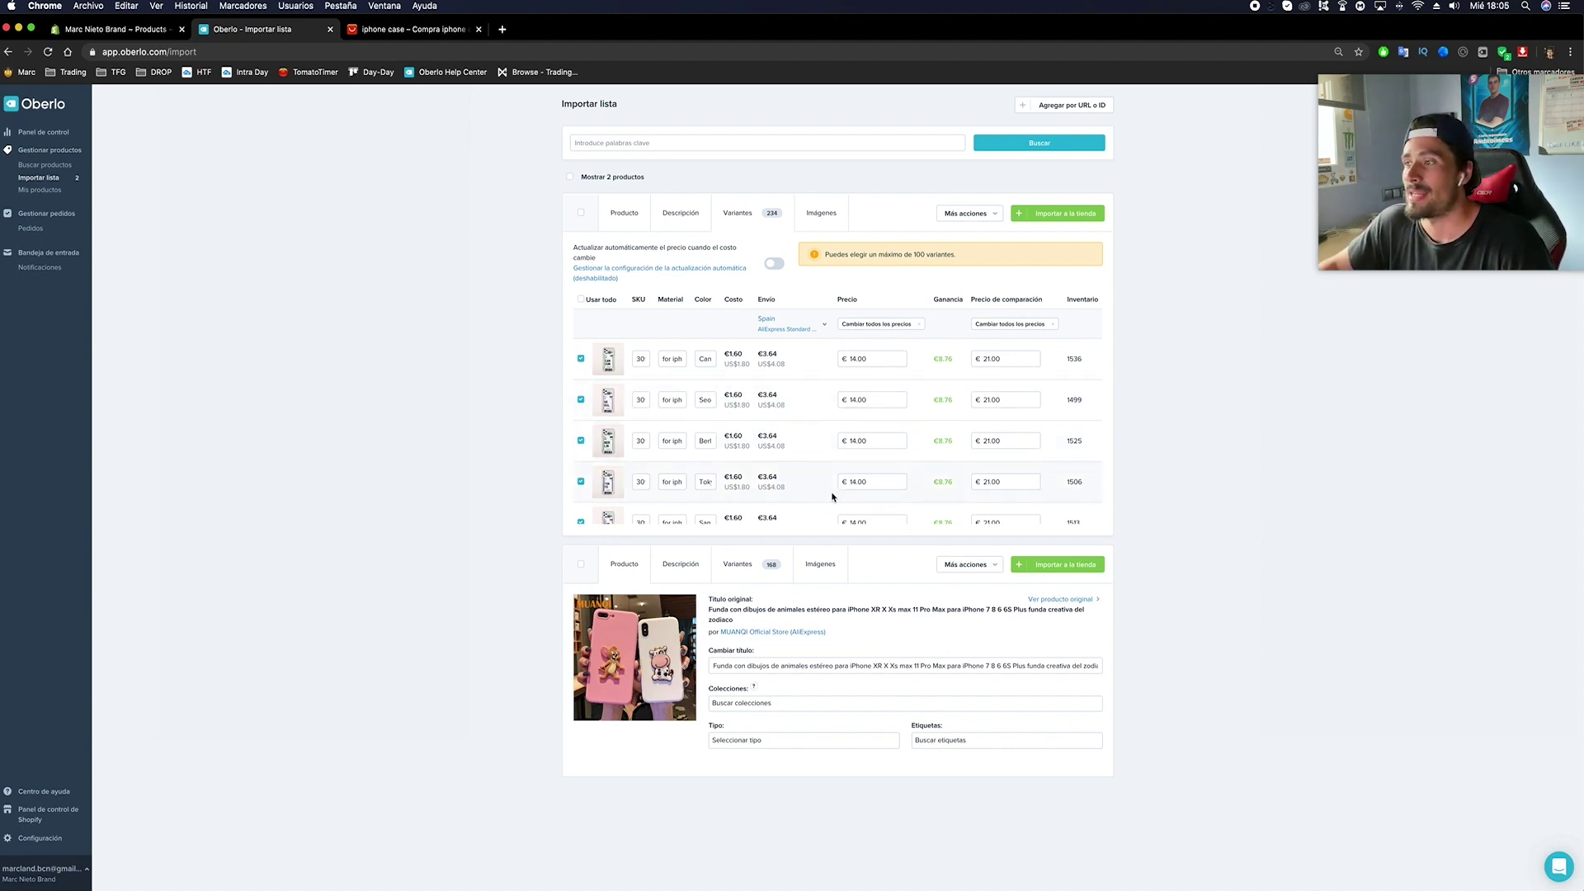
Look through the label case's images to see which ones are selected for import and which extra photos are available.
click(820, 212)
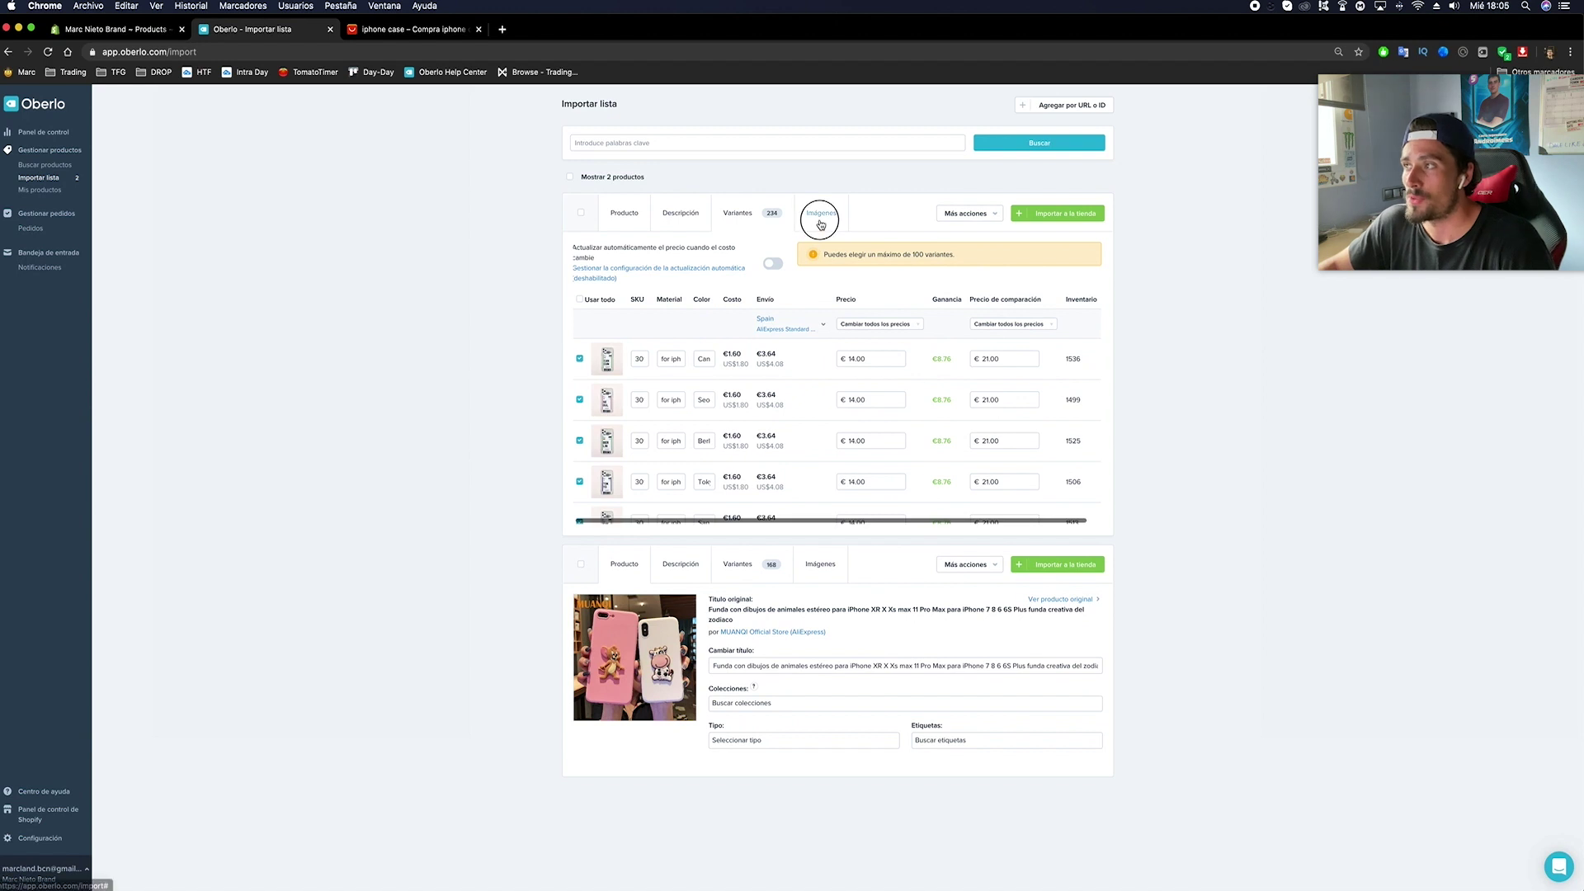
scroll(818, 384, down, 10)
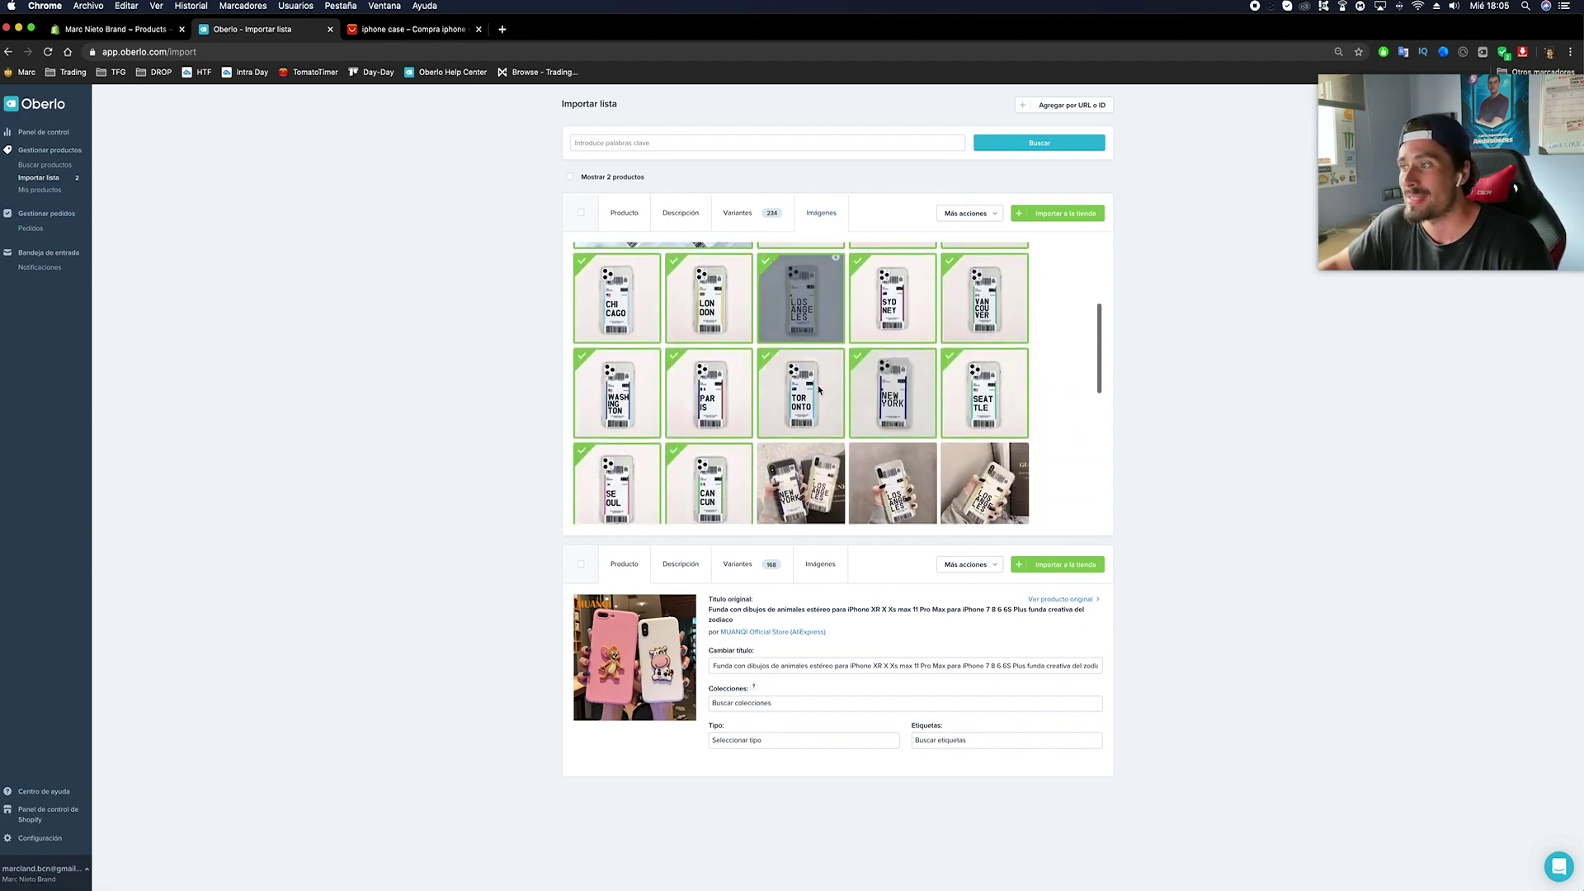
scroll(818, 384, down, 4)
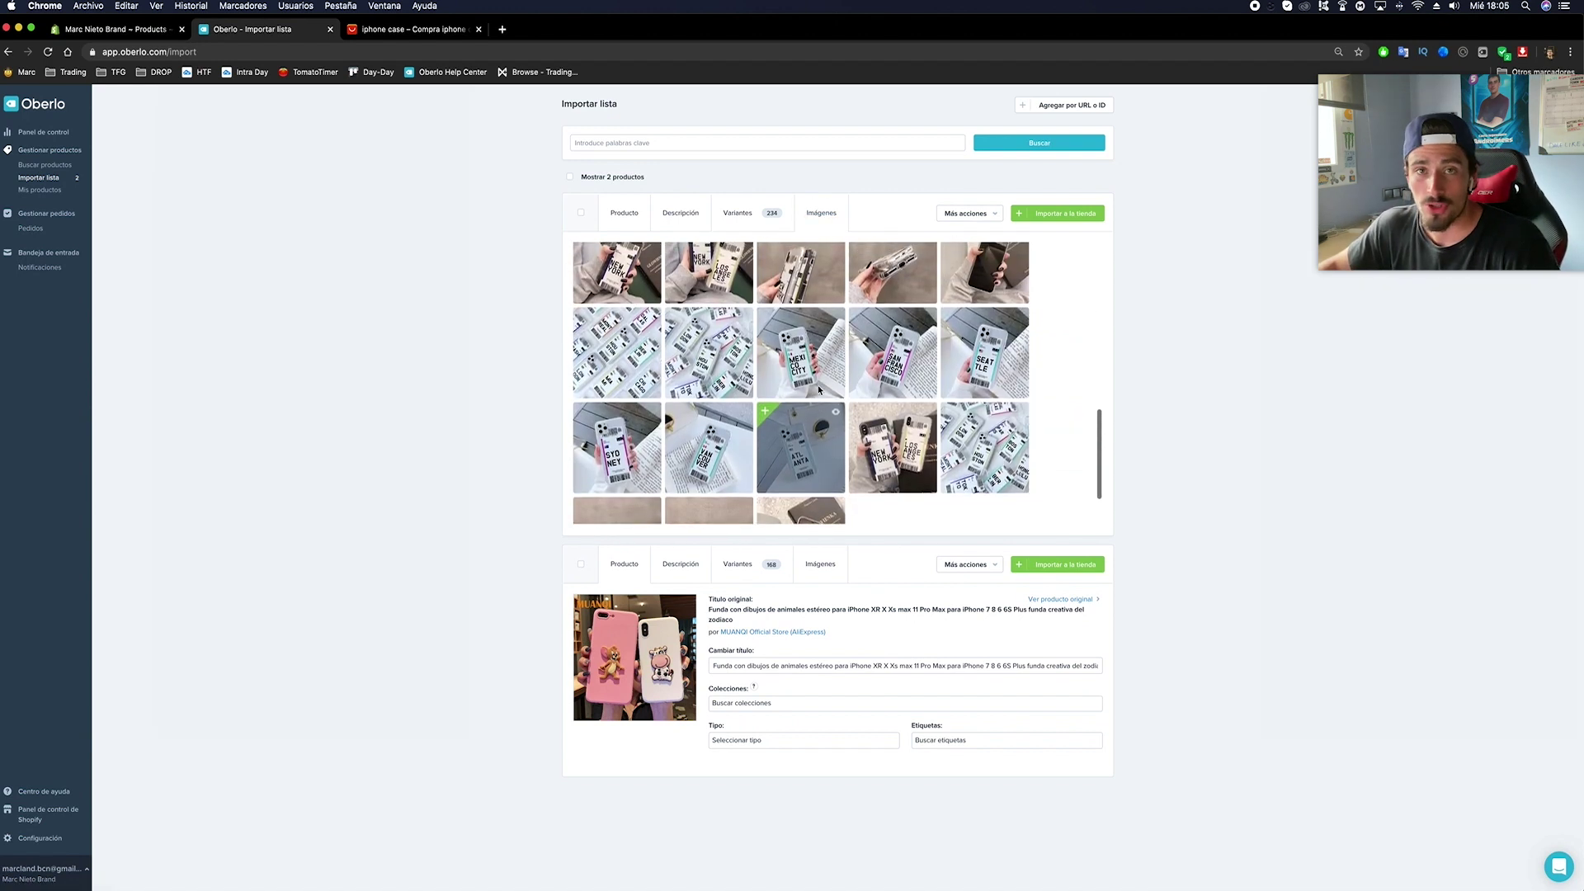
scroll(818, 384, down, 3)
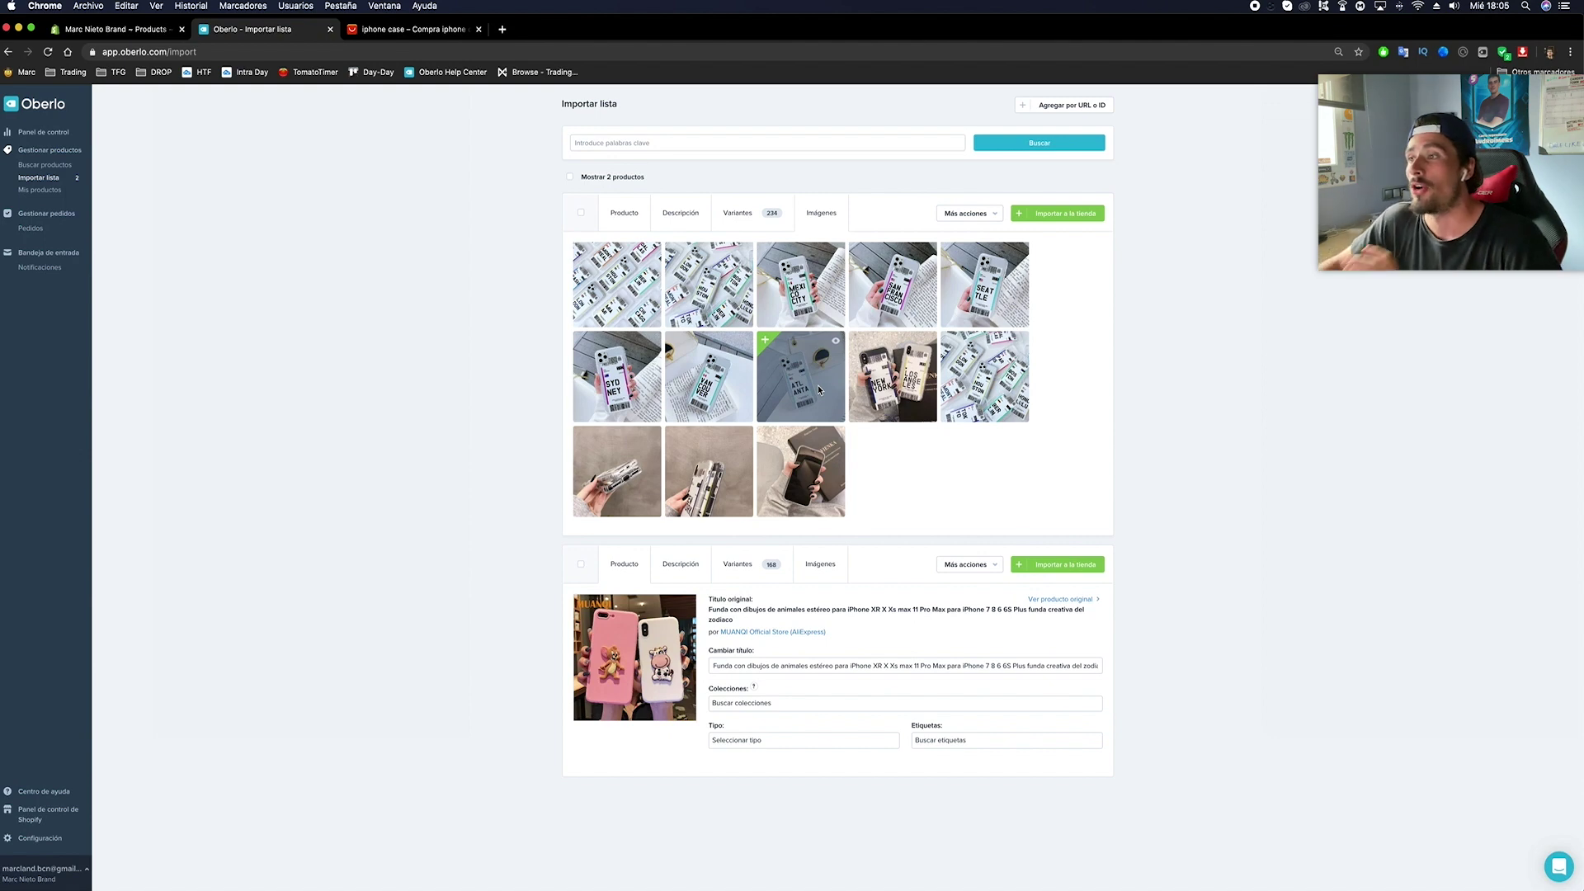
scroll(742, 396, up, 2)
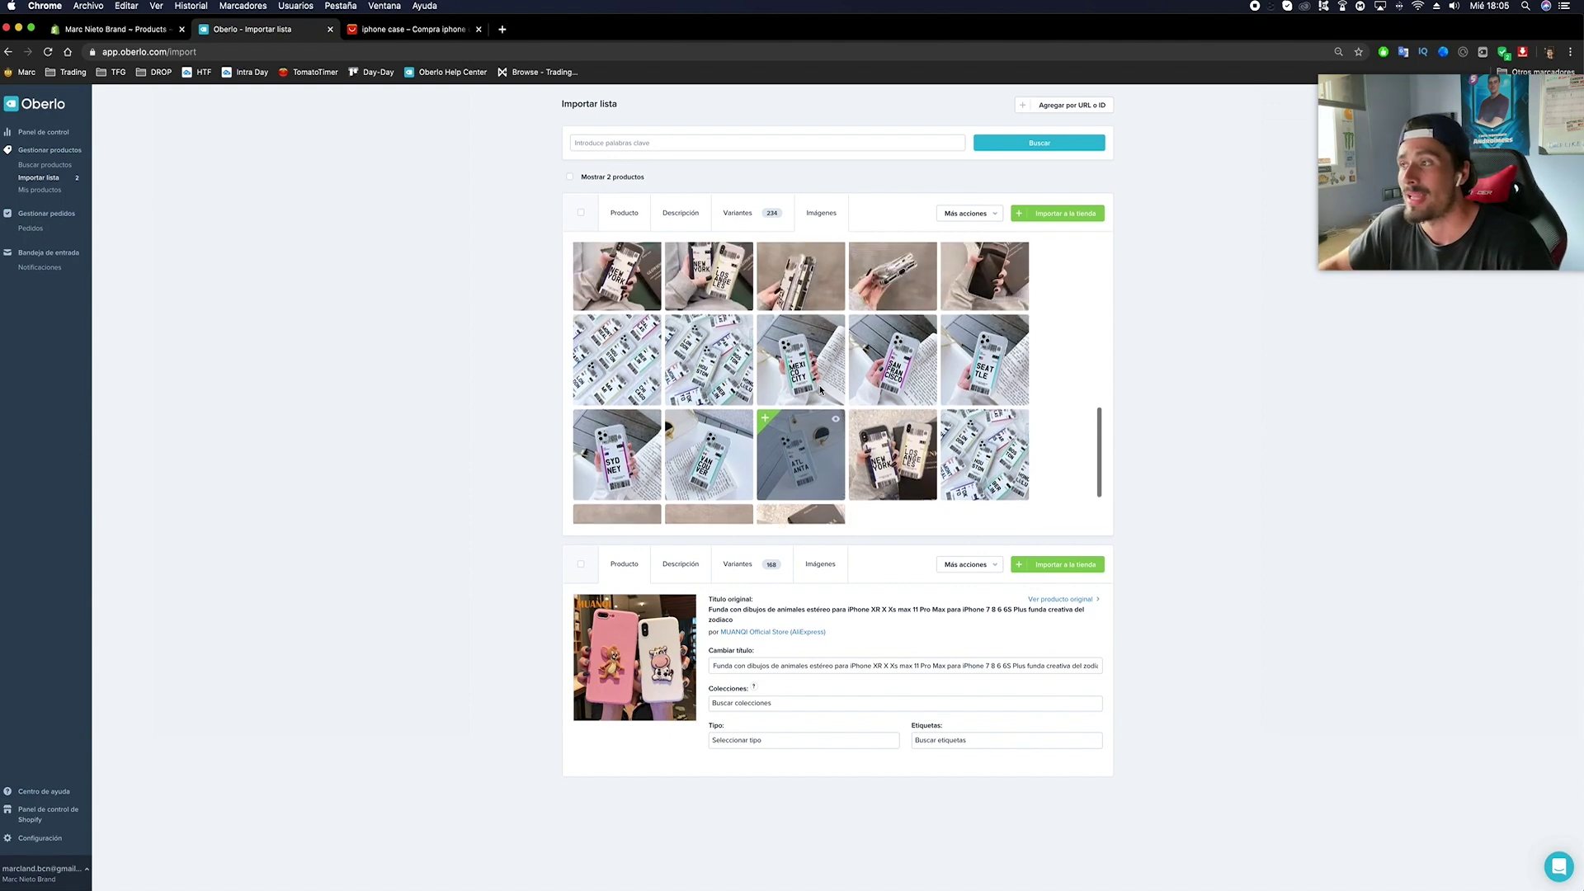
mouse_move(685, 361)
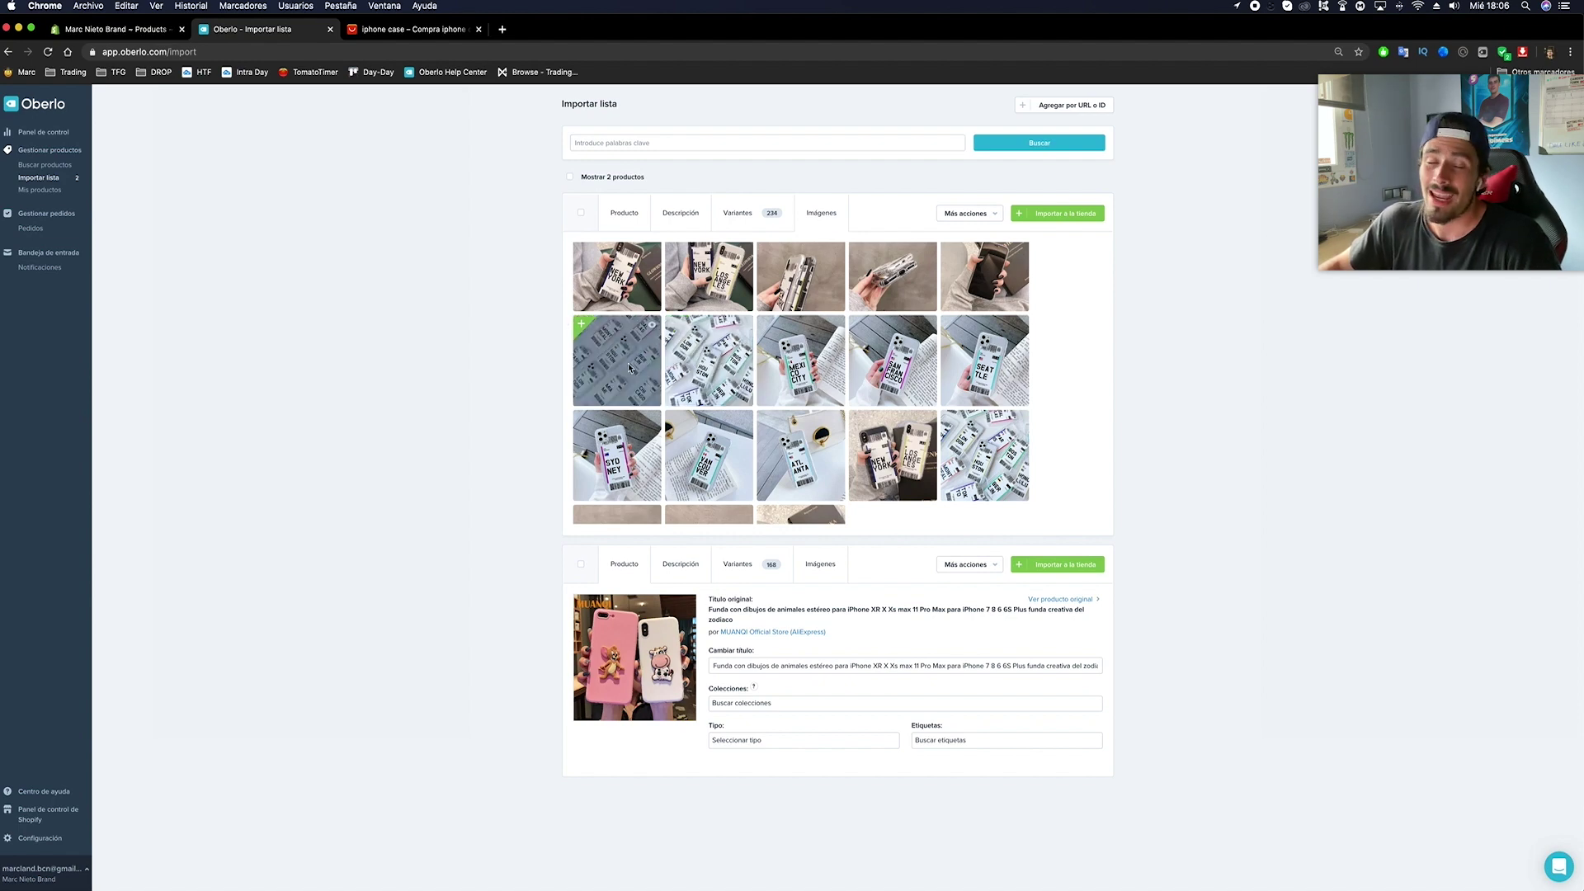
scroll(629, 368, up, 4)
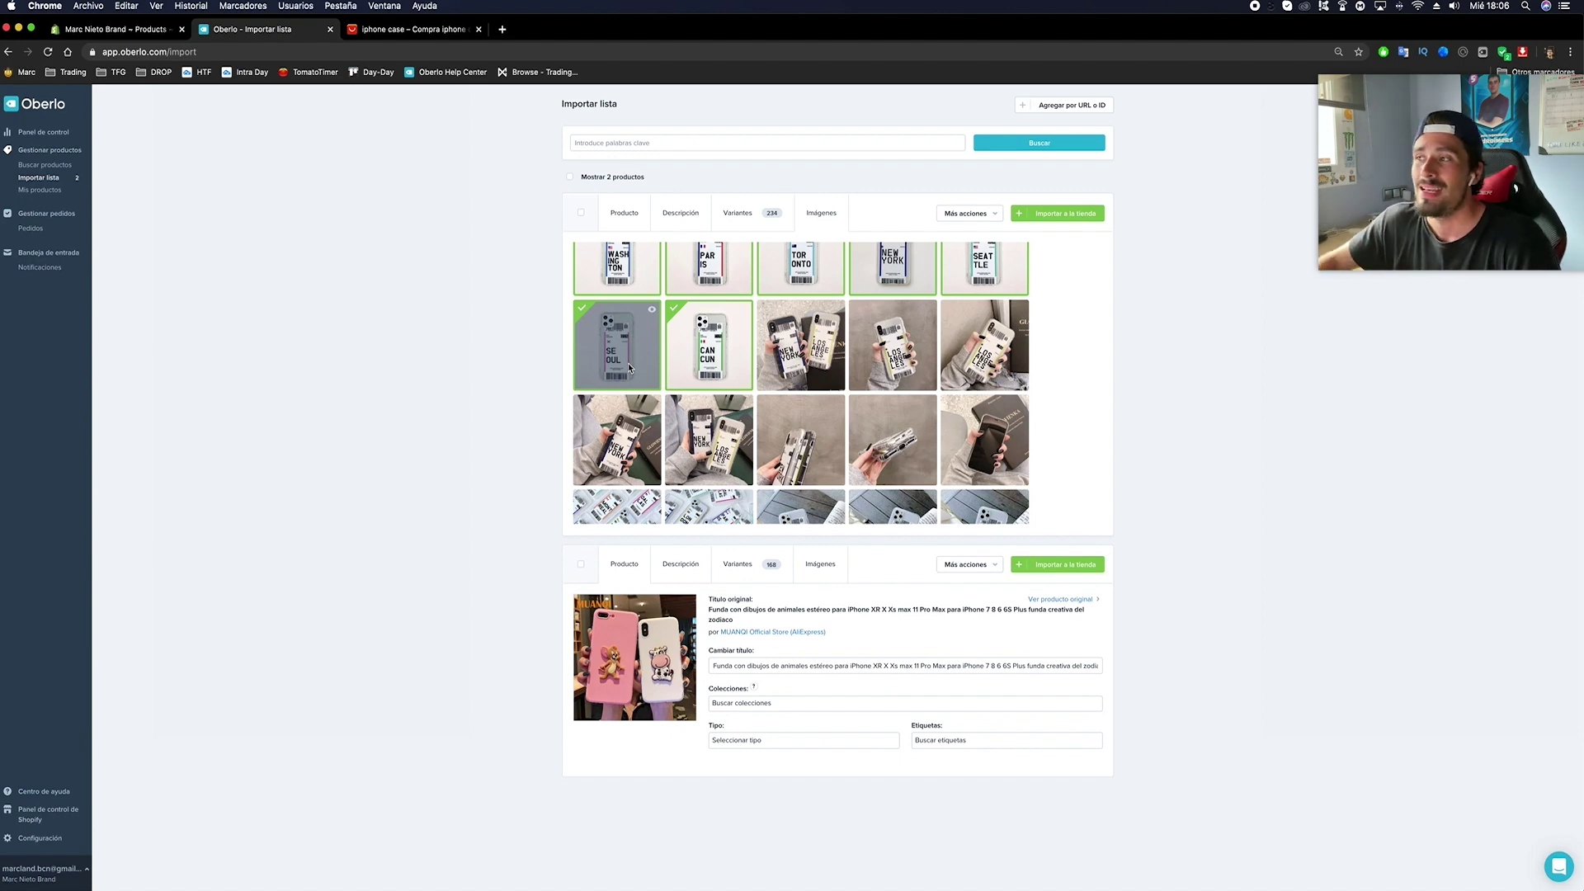
scroll(709, 398, up, 3)
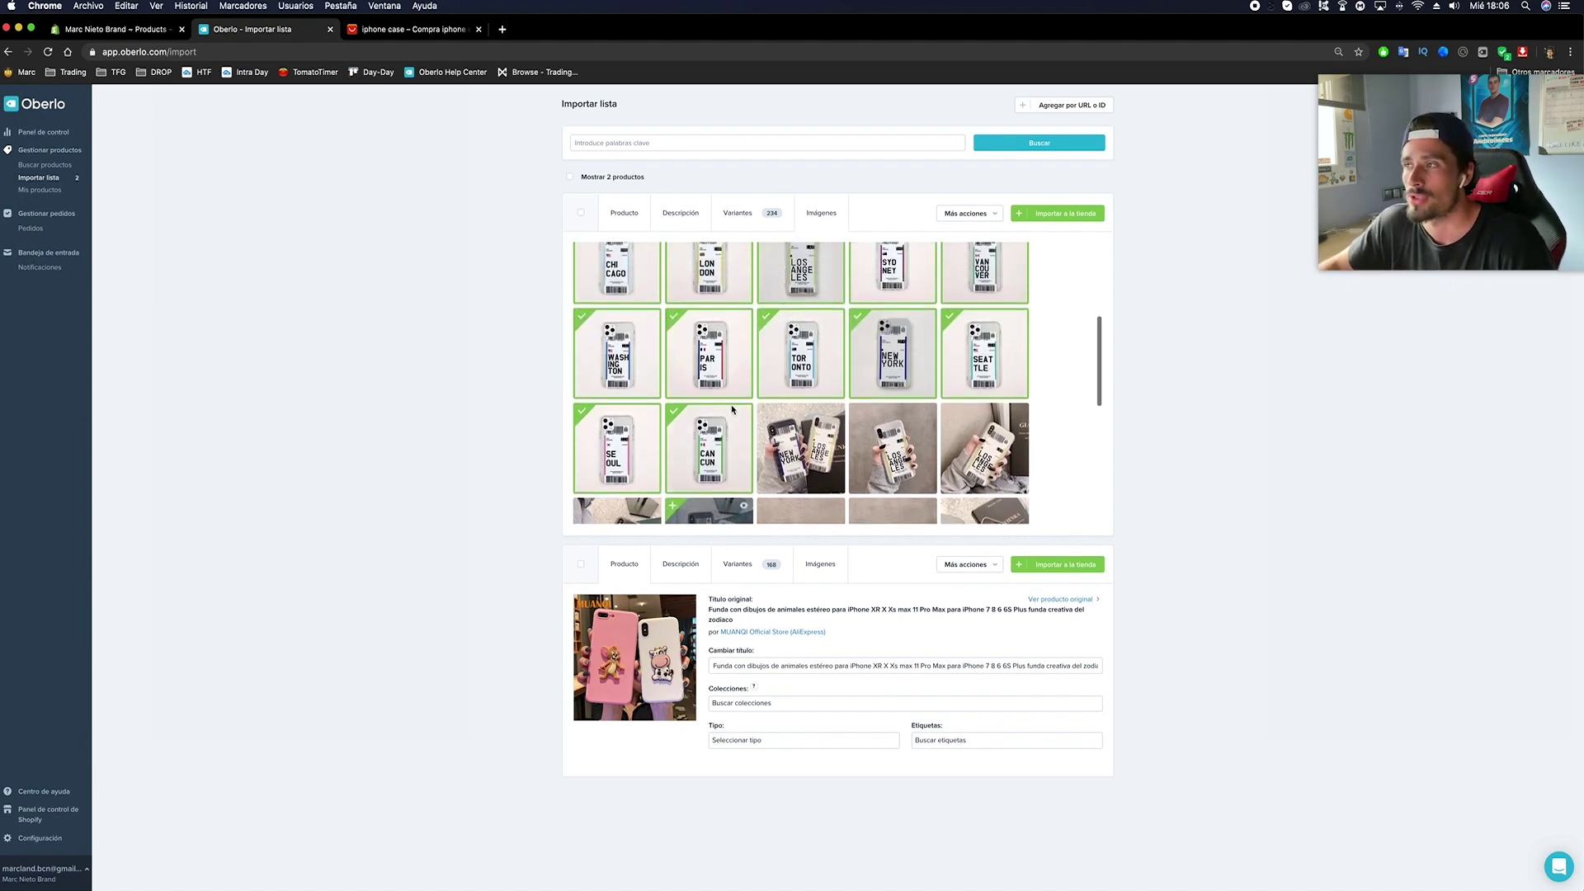
scroll(731, 404, up, 1)
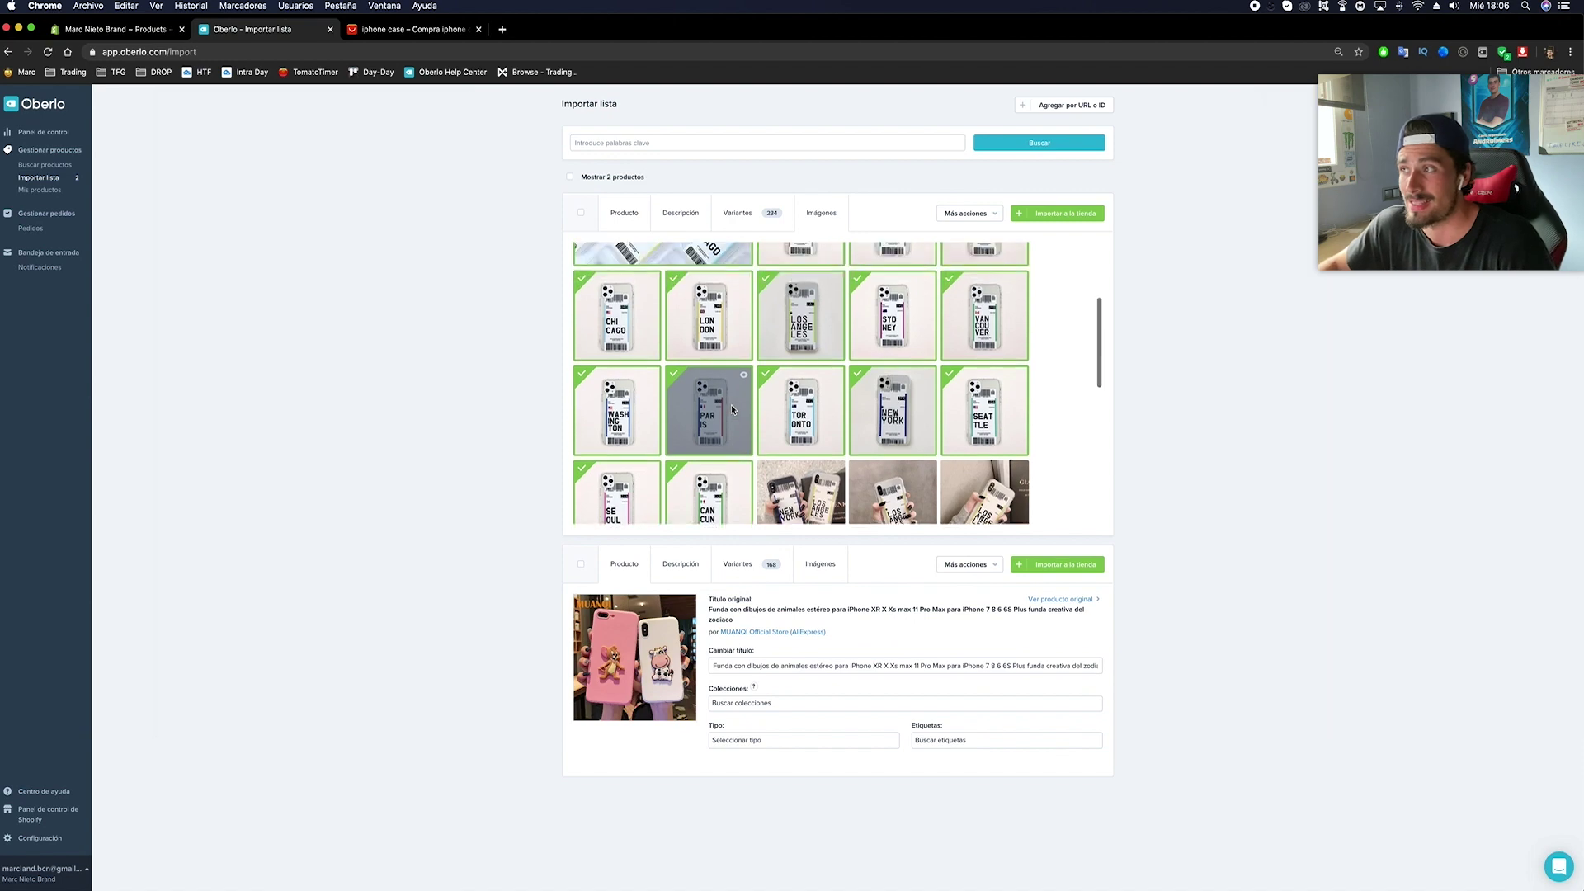
Add the seven hand-held case photos directly after the Cancun image to the label case's images for import.
scroll(854, 363, down, 10)
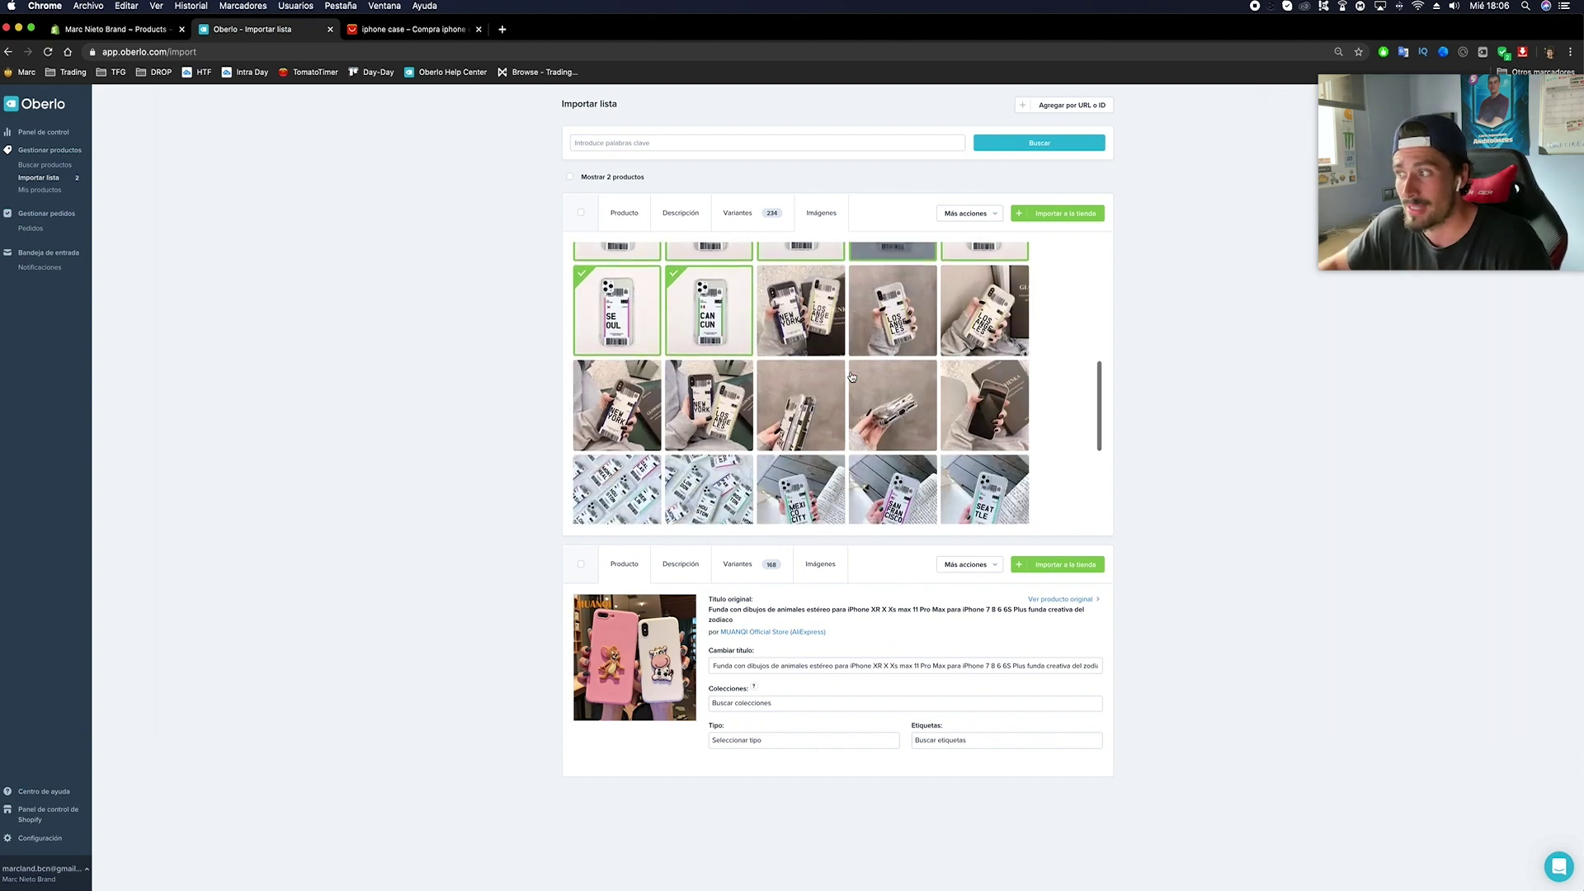
scroll(804, 347, up, 3)
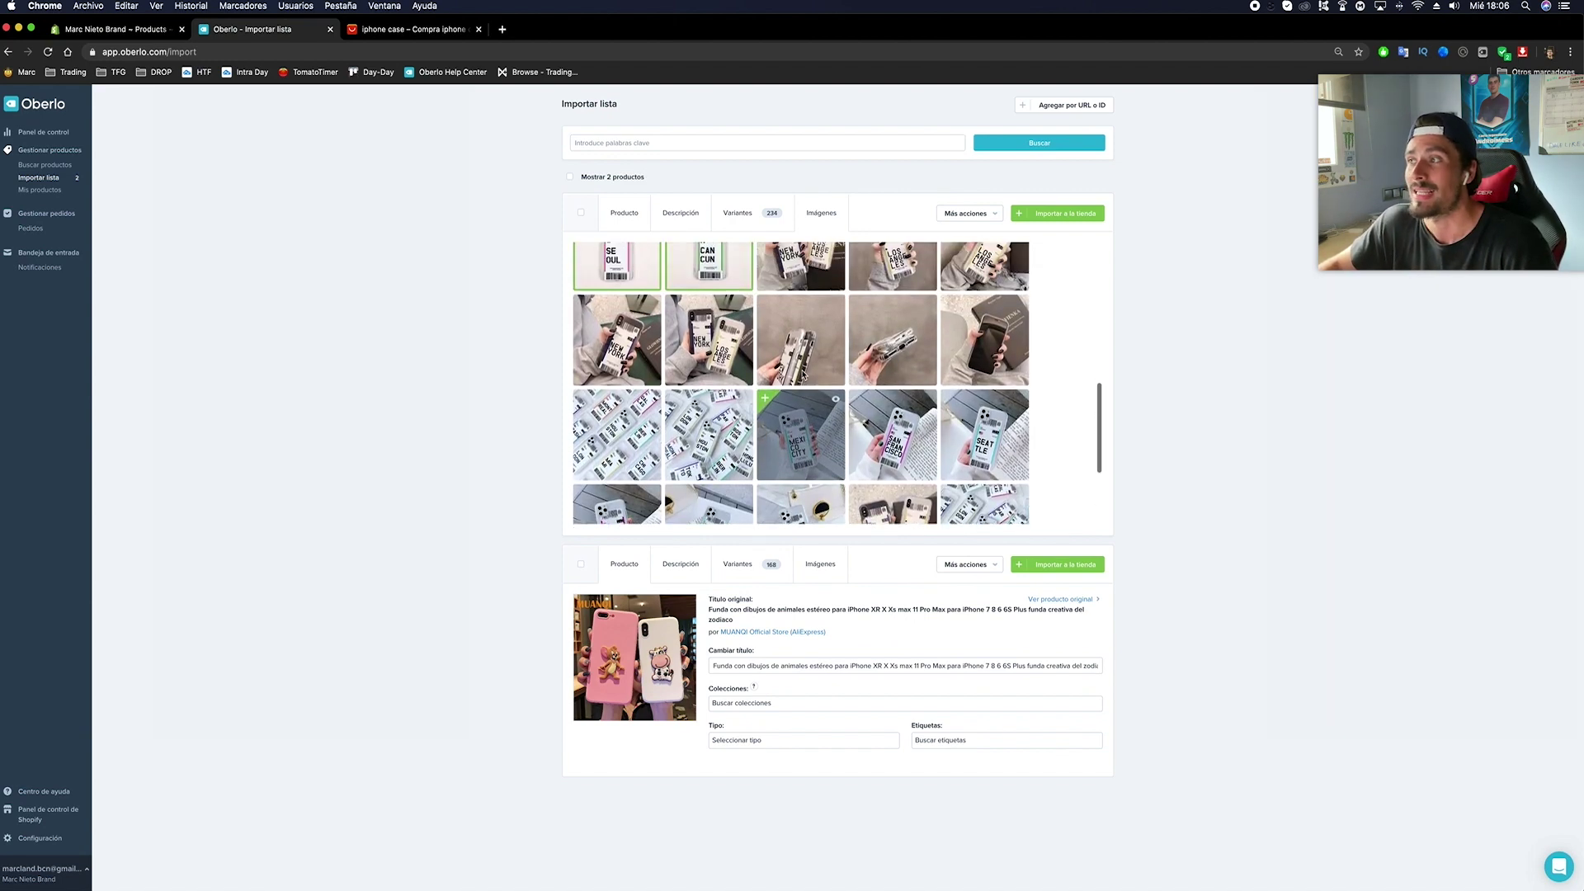
scroll(804, 317, up, 2)
click(800, 358)
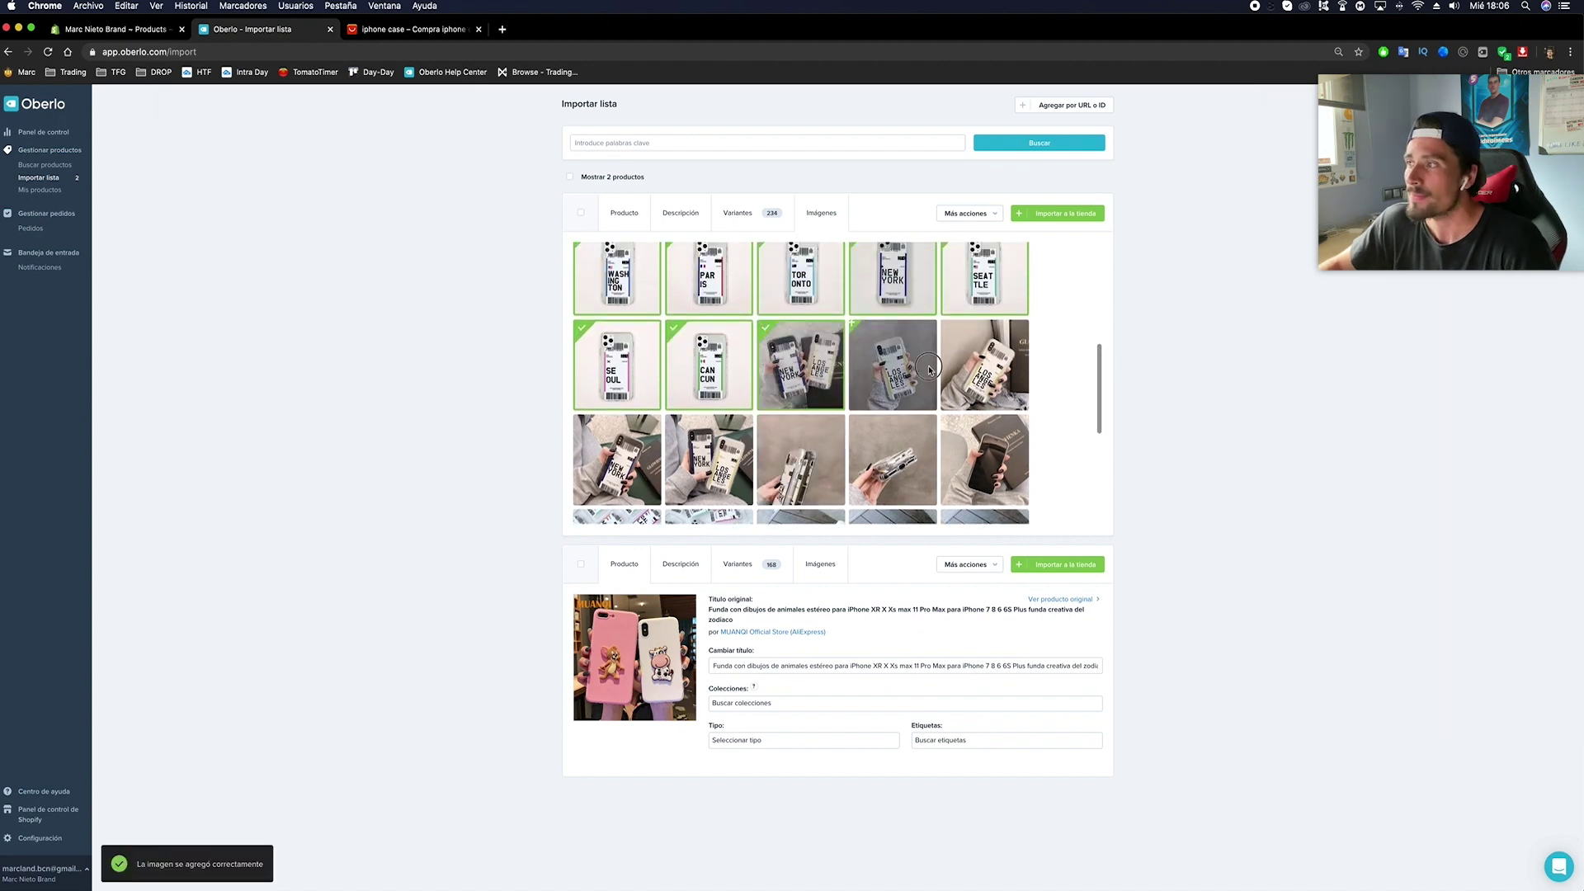
click(893, 363)
click(972, 378)
scroll(971, 378, down, 1)
click(619, 417)
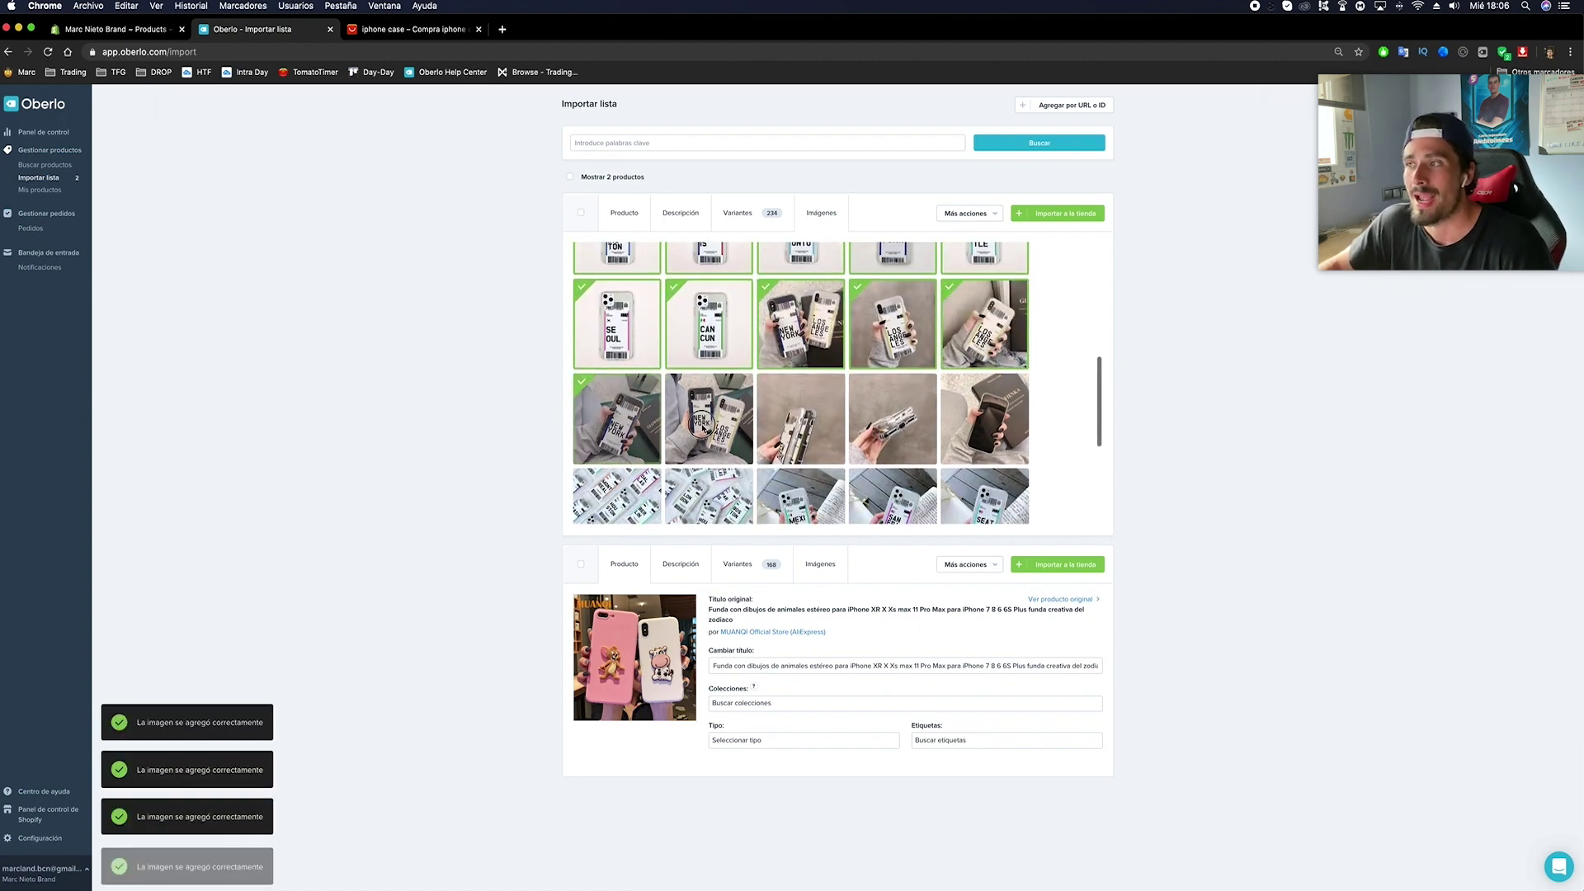
click(709, 416)
click(800, 417)
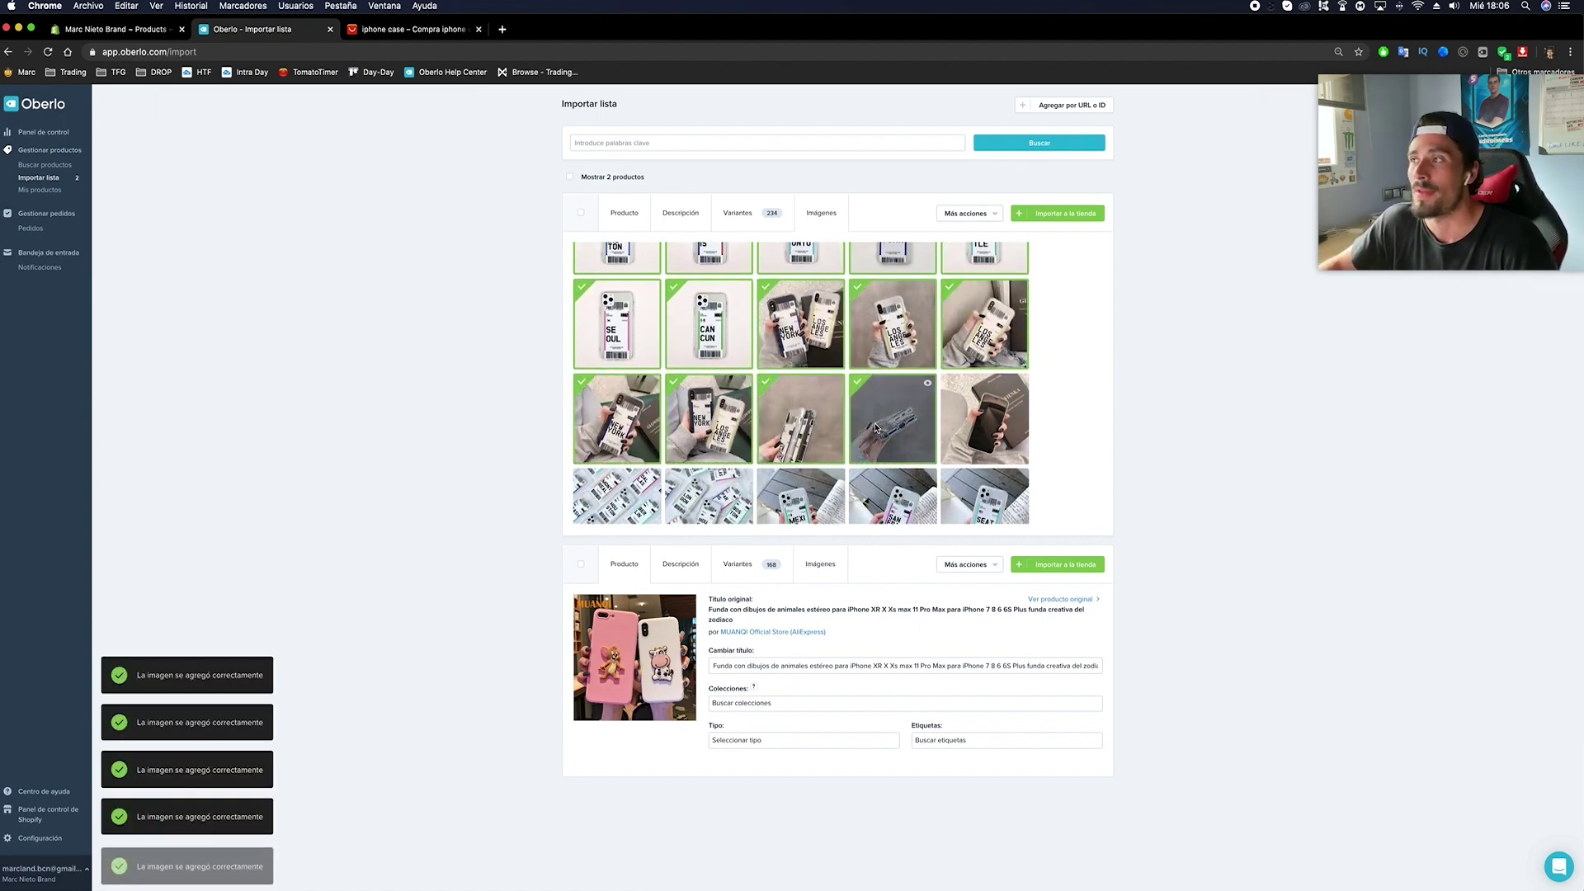
Import the label case to the store and reload the product list in the Shopify admin to check for it.
scroll(880, 427, up, 5)
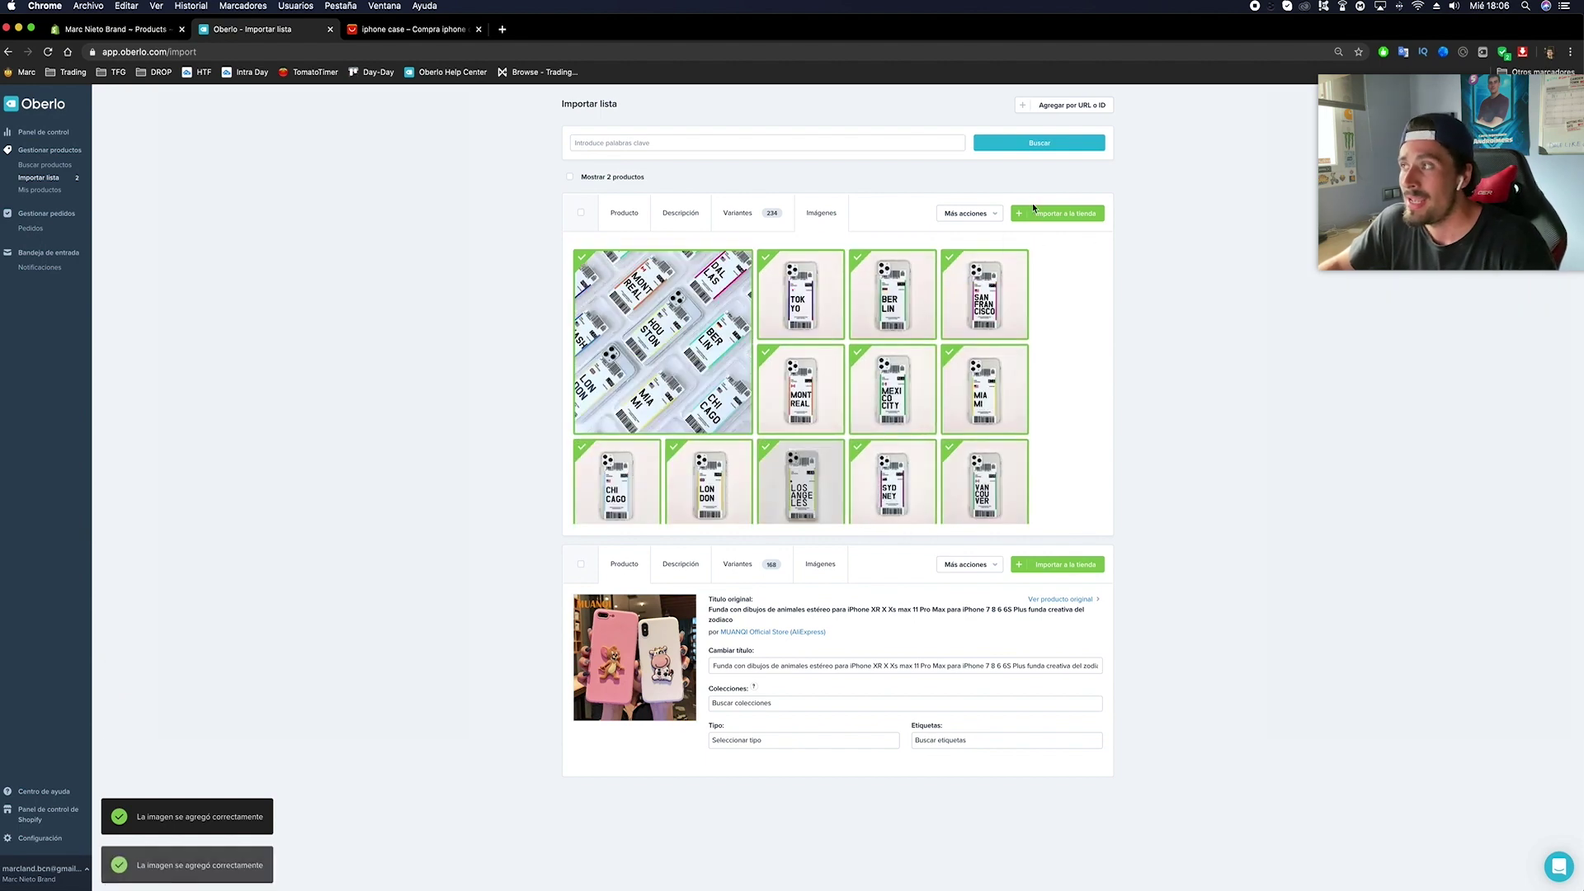
click(1039, 215)
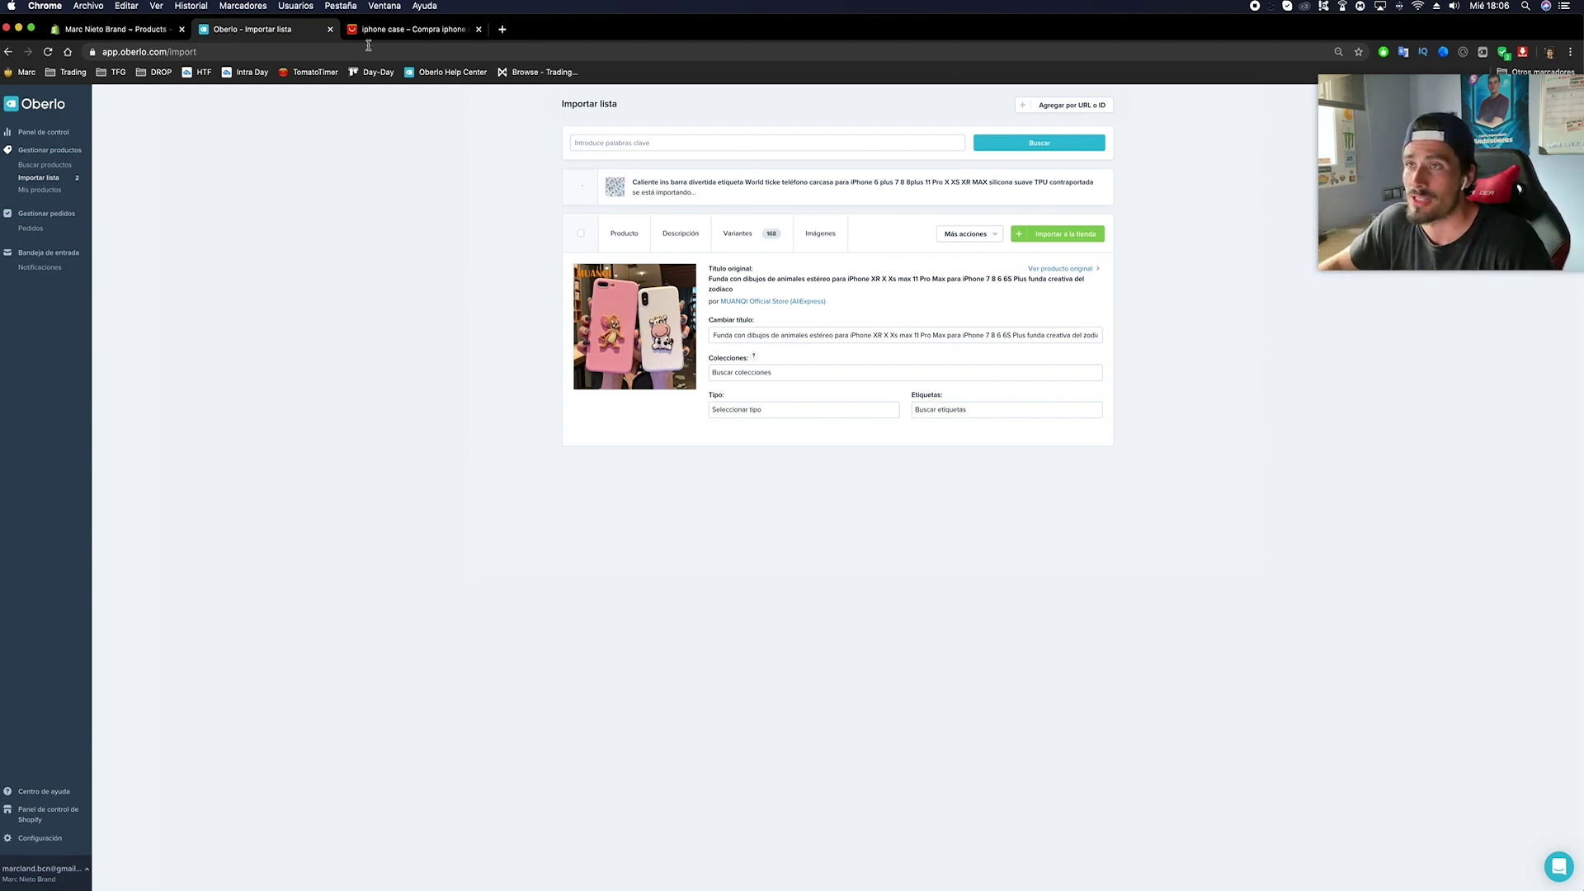
click(106, 28)
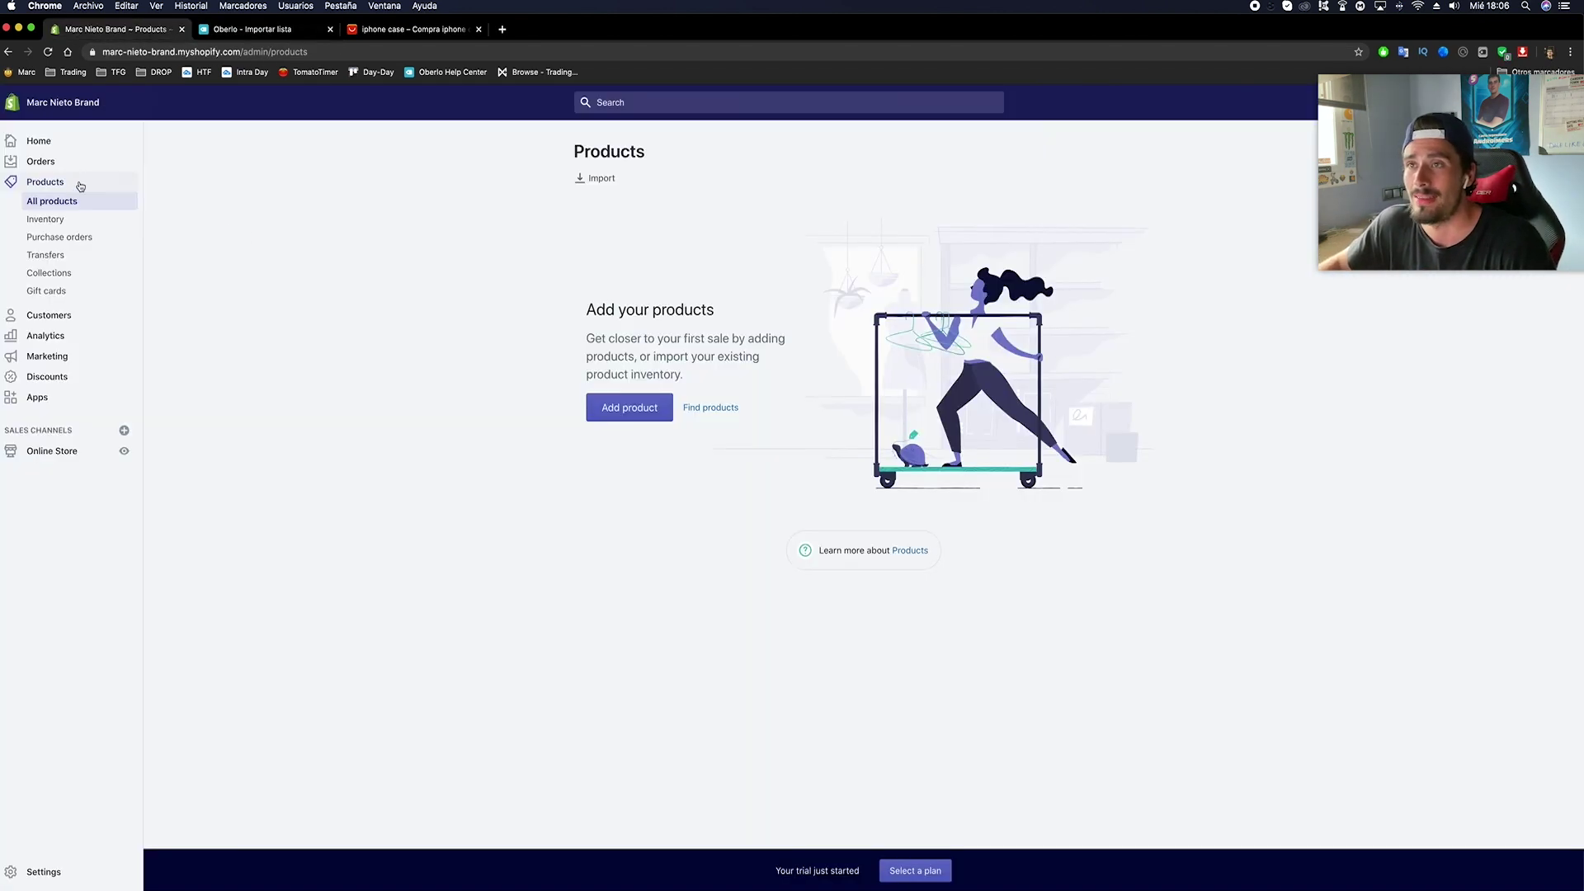
click(49, 52)
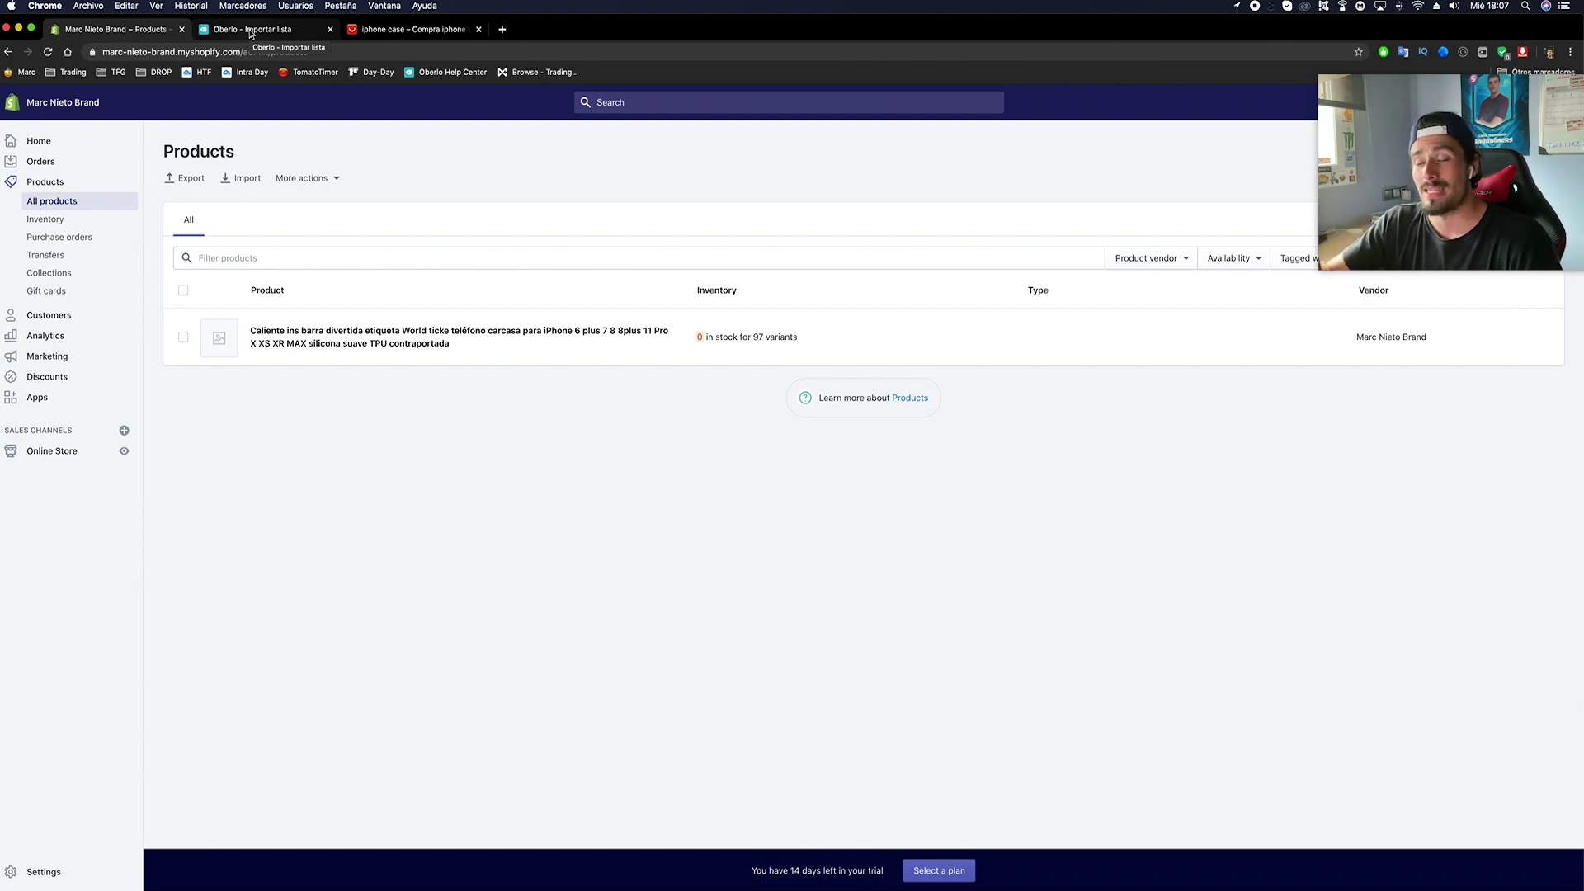
View the orders page in Oberlo and open the imported label case's product page in the Shopify admin.
click(250, 31)
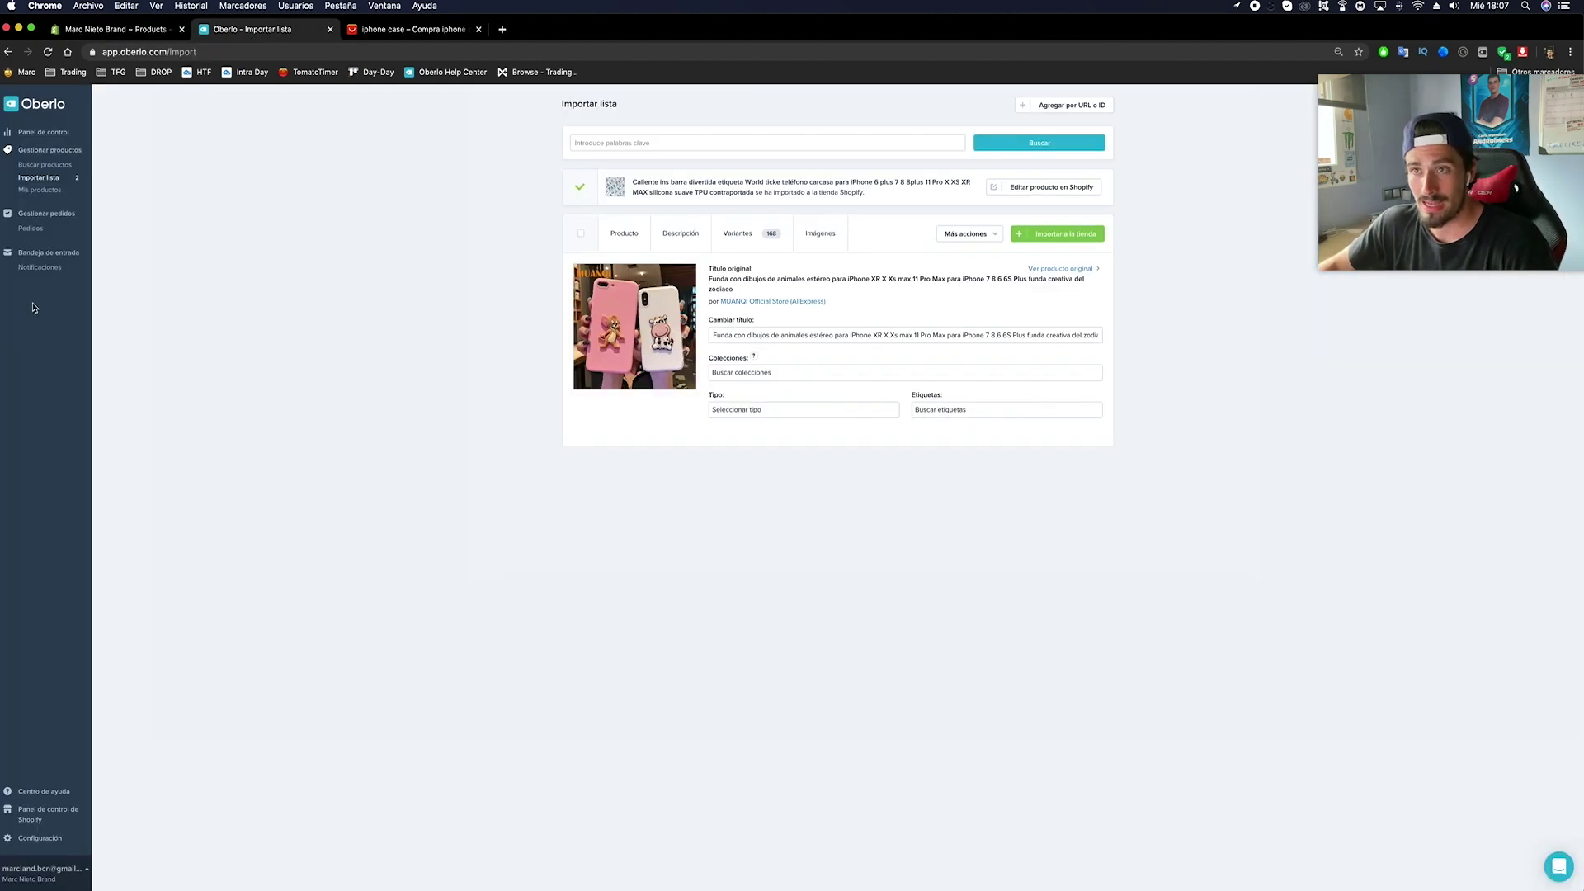
click(45, 216)
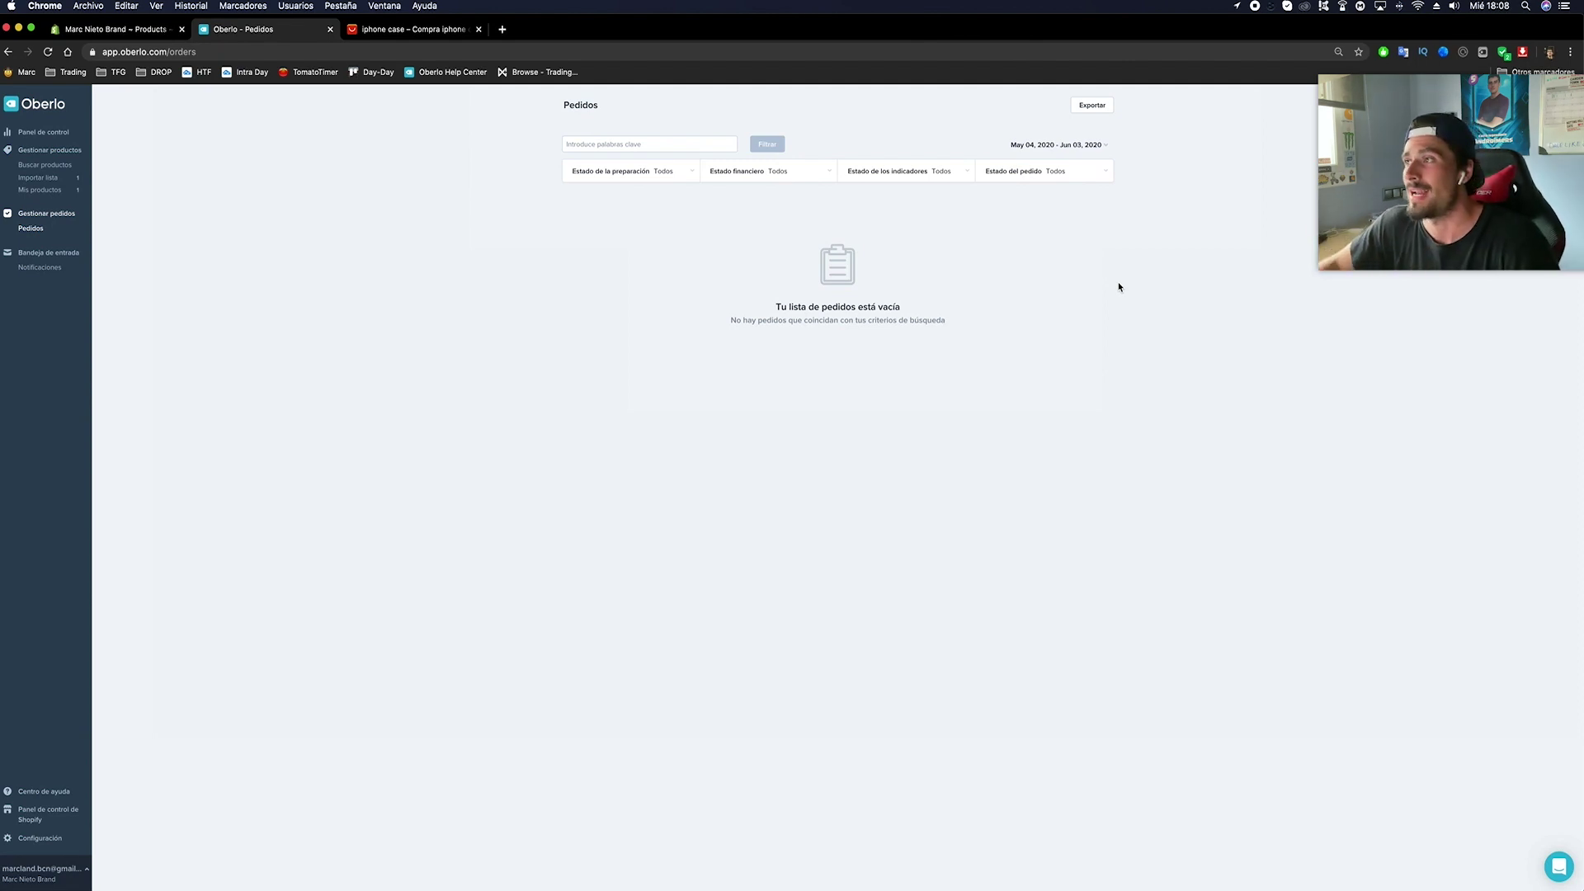
click(104, 31)
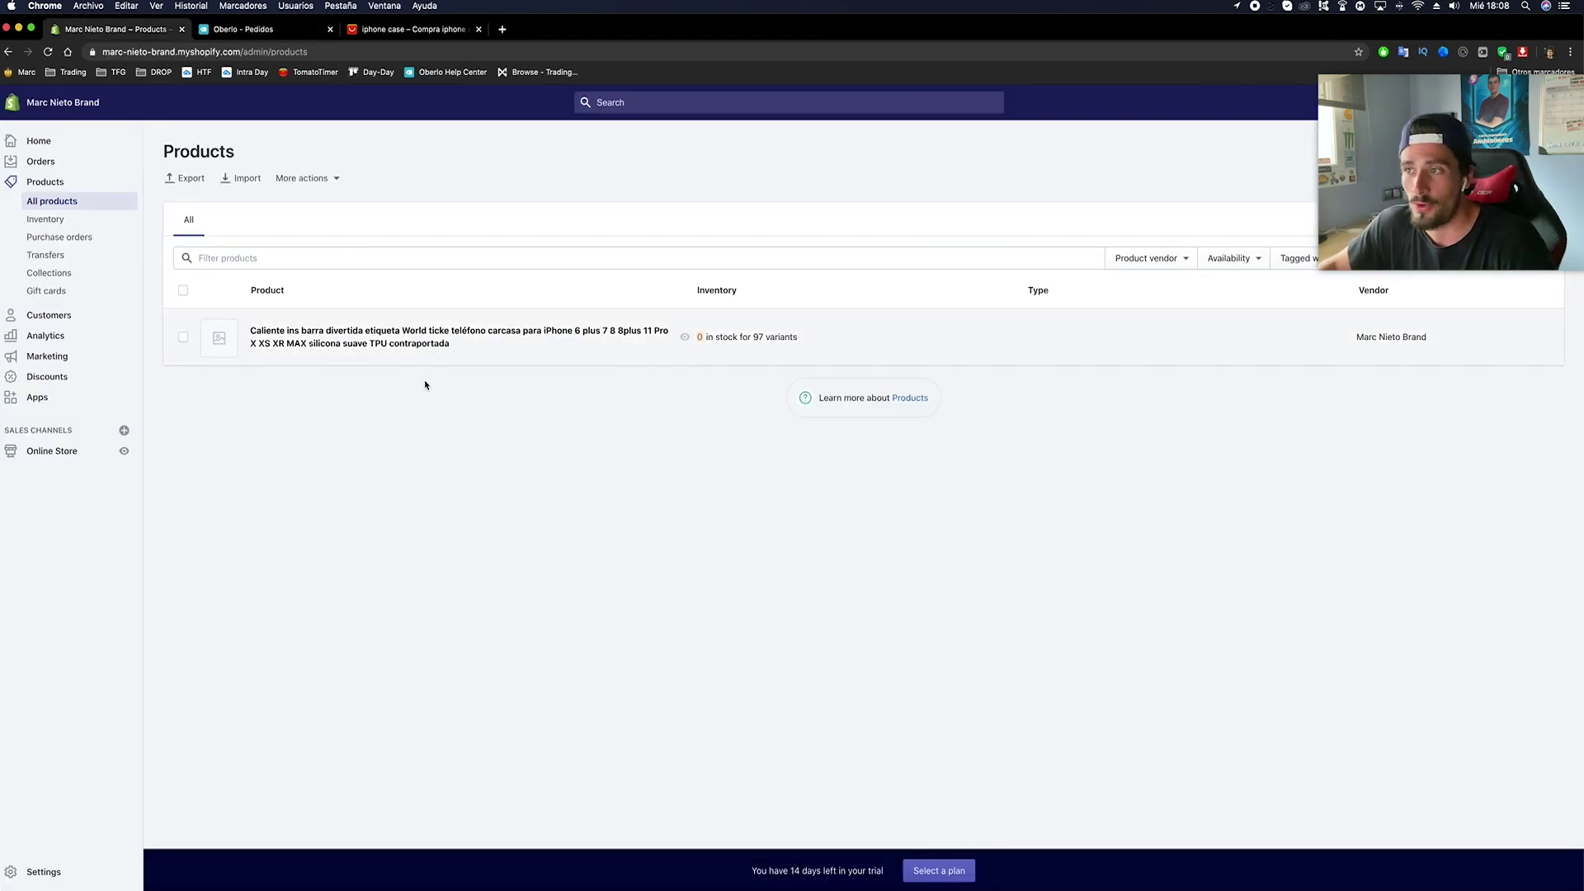
click(385, 337)
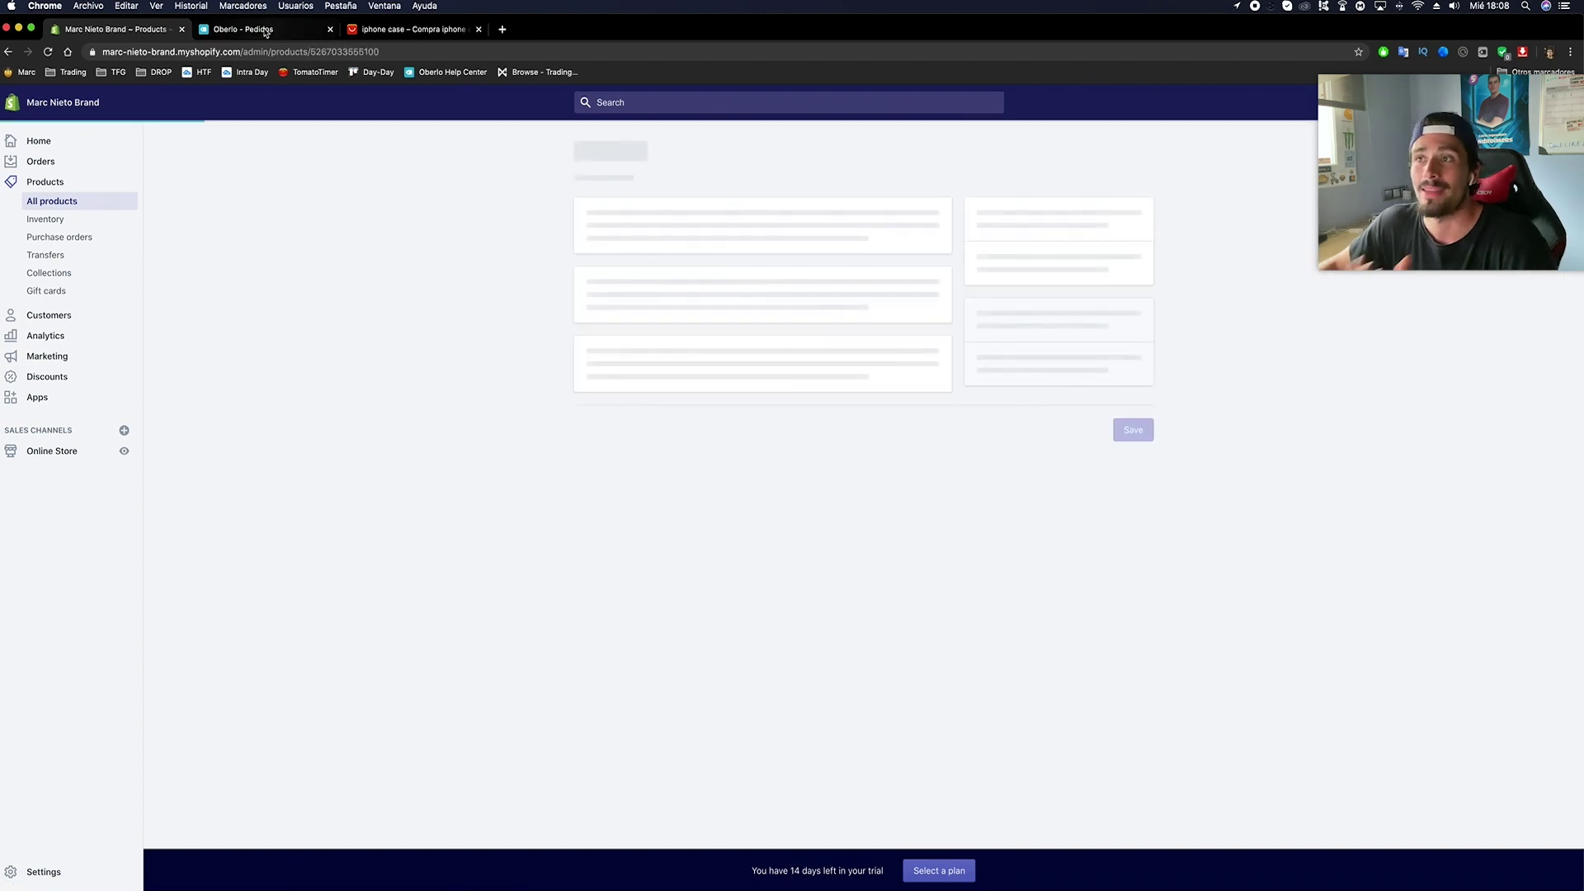
Return to Oberlo's import list and look over the images and variants of the remaining cartoon animal case.
click(247, 29)
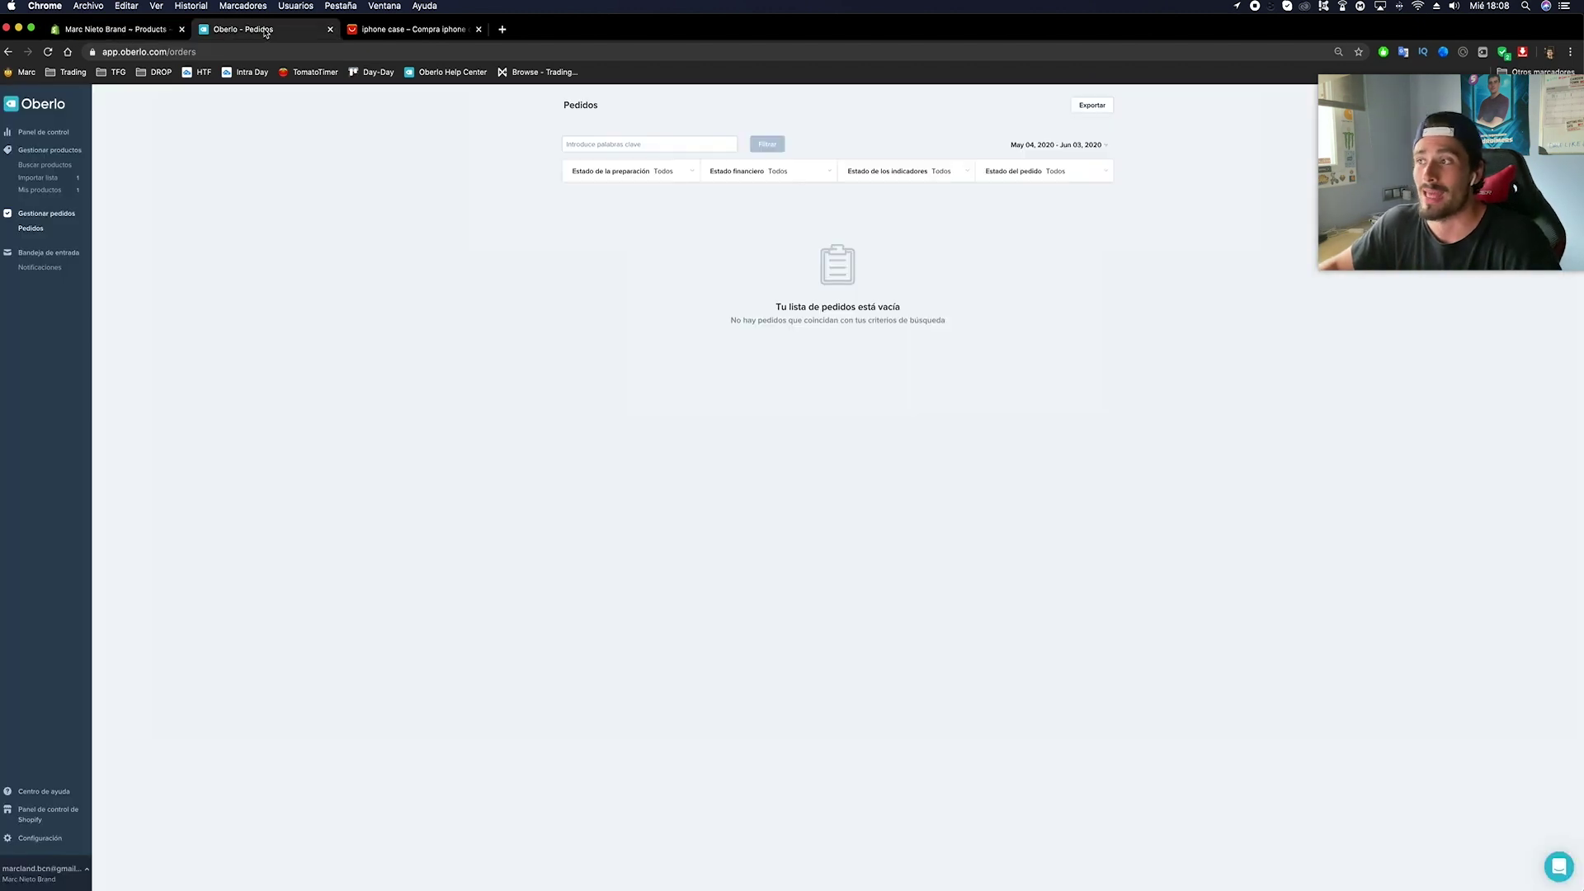
click(74, 178)
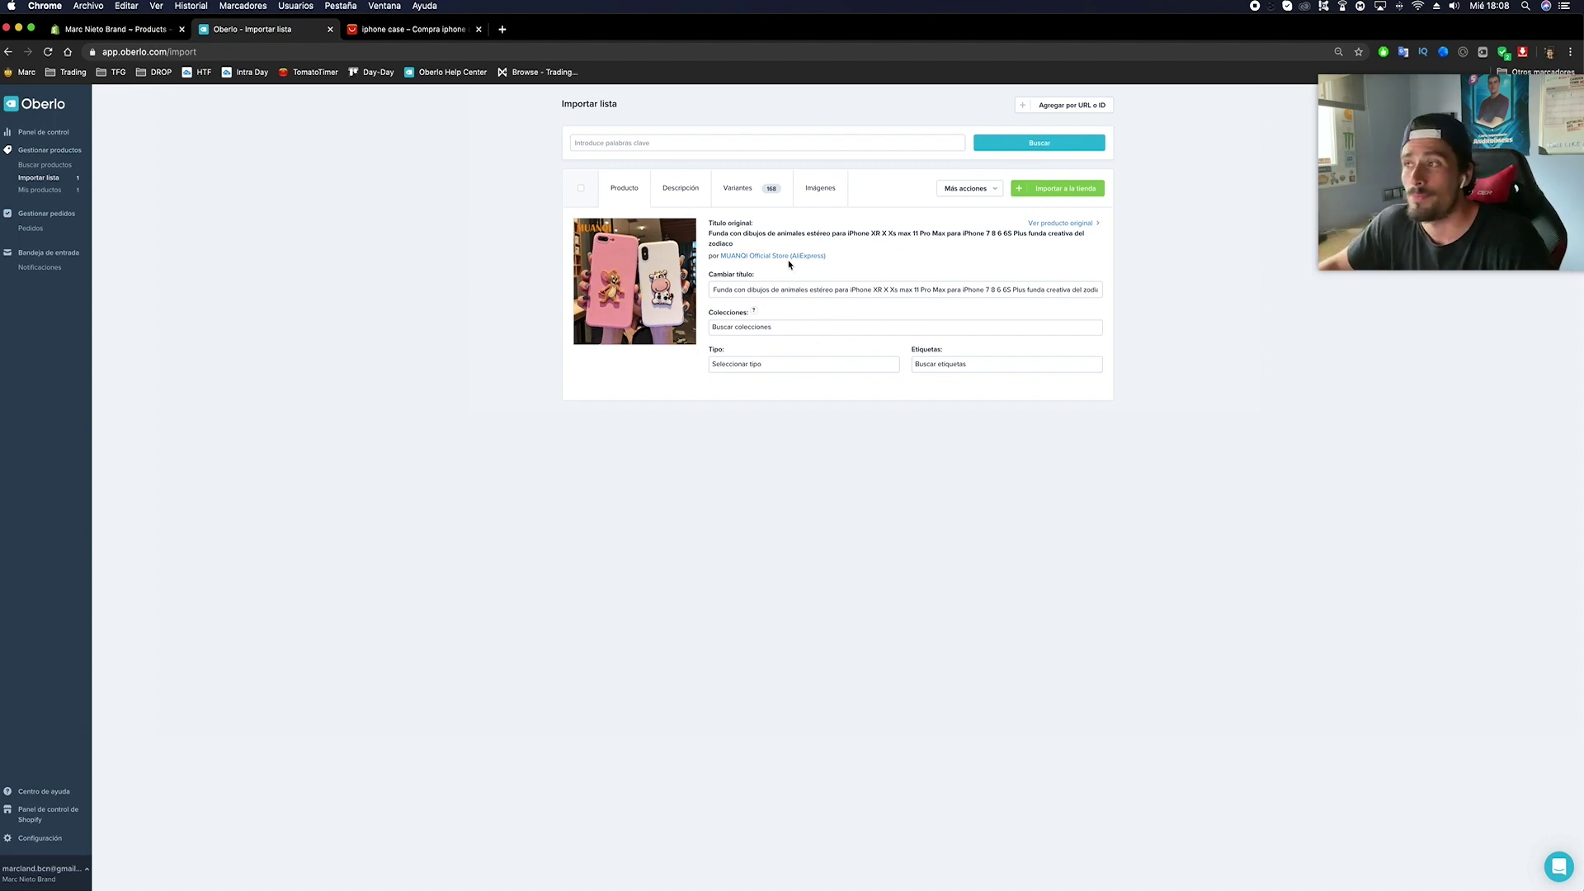
click(819, 191)
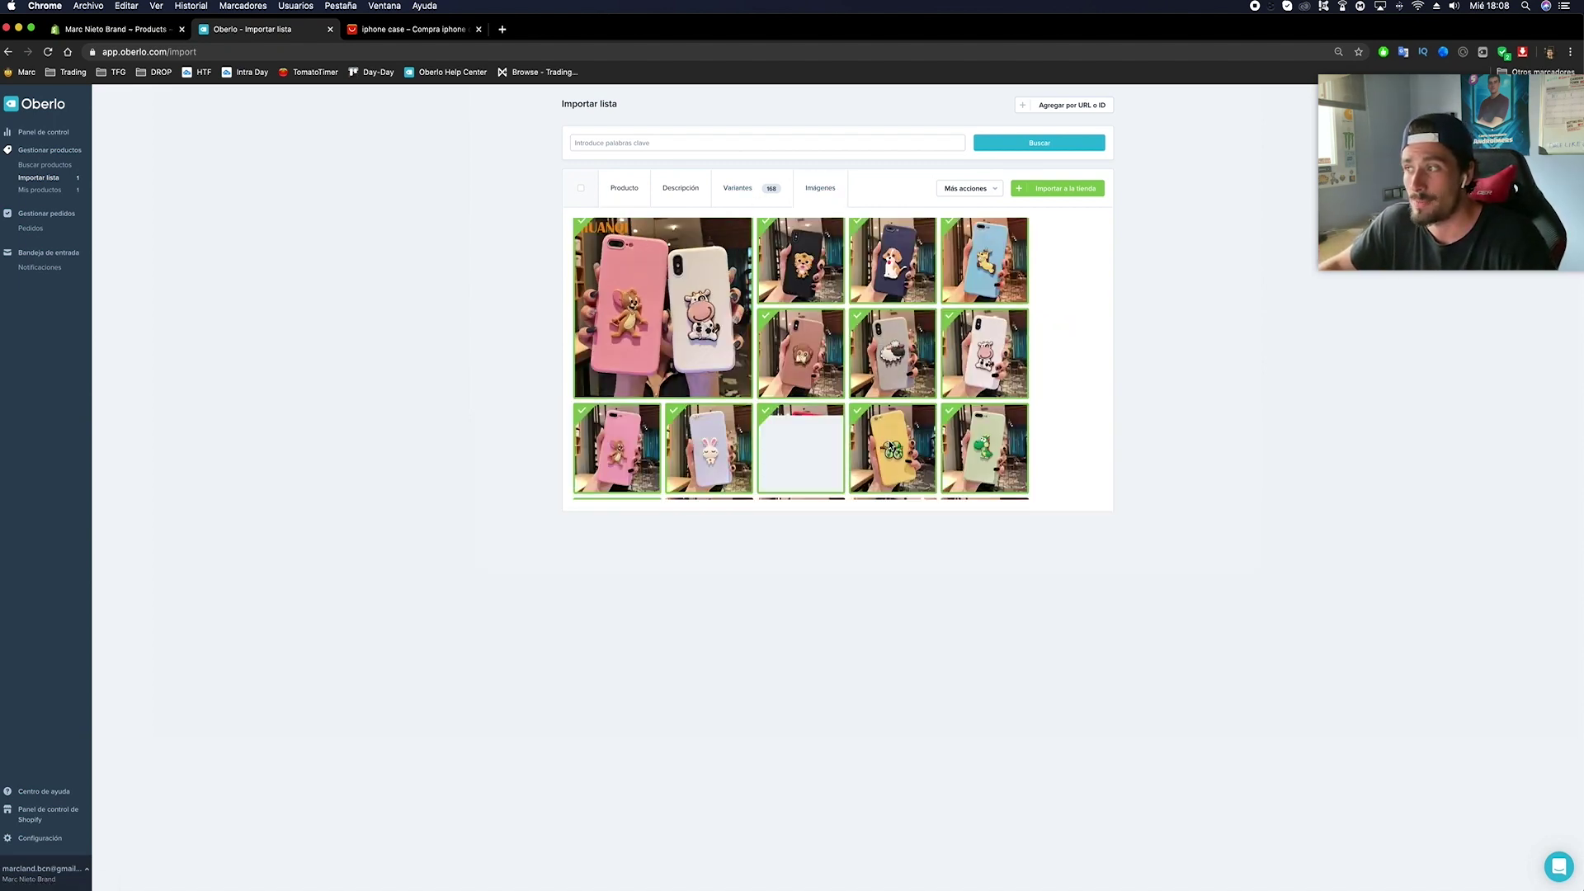
click(733, 193)
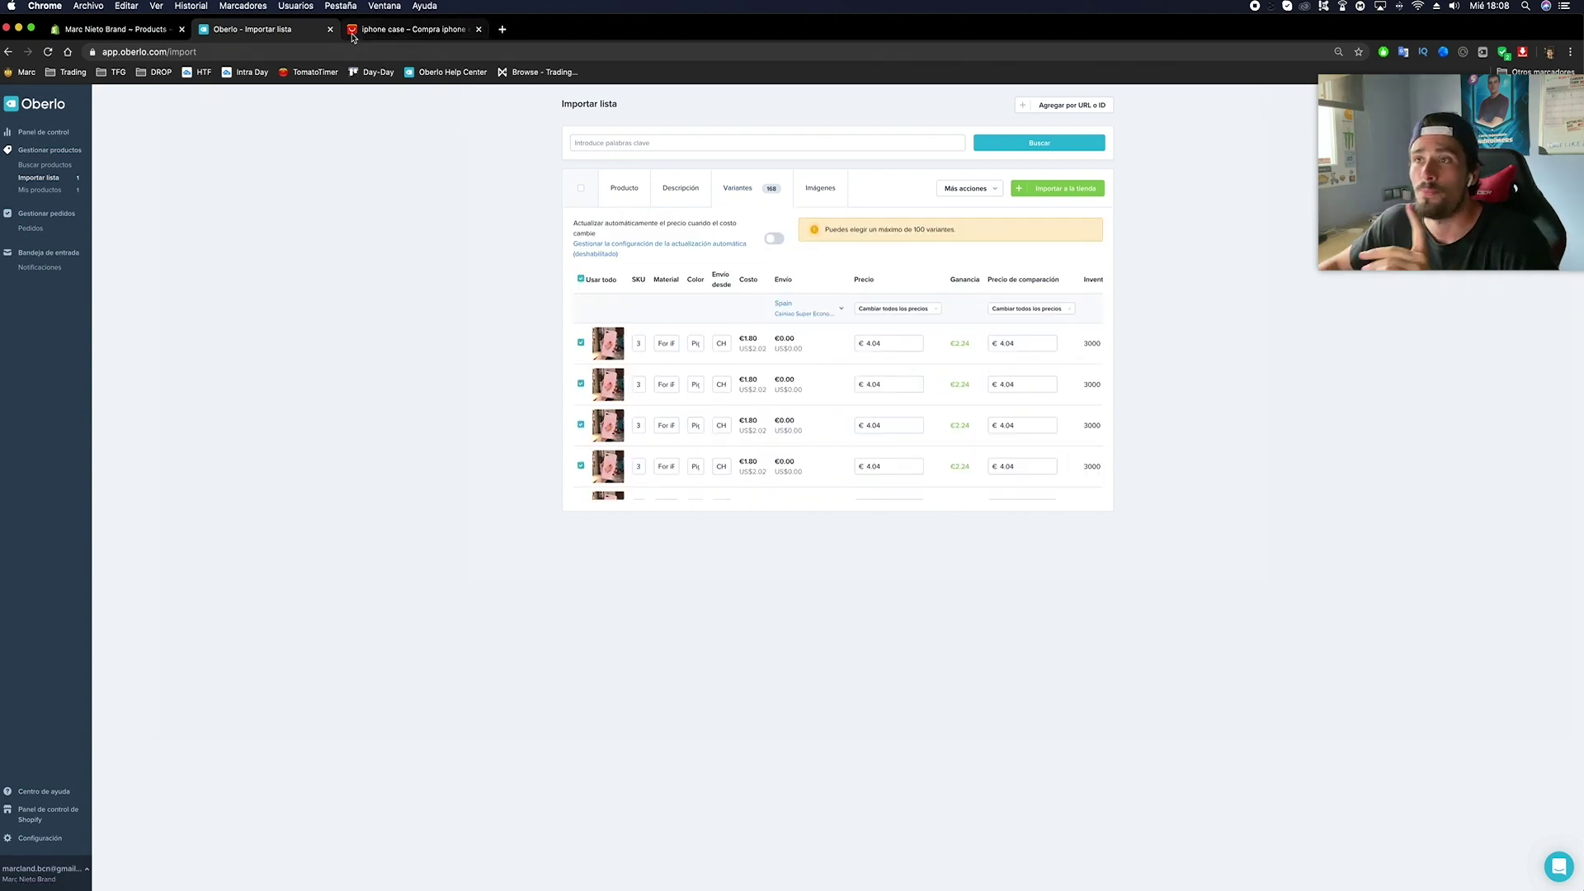
Switch to the label case's product page in Shopify and delete its entire imported description.
click(127, 33)
scroll(544, 413, down, 2)
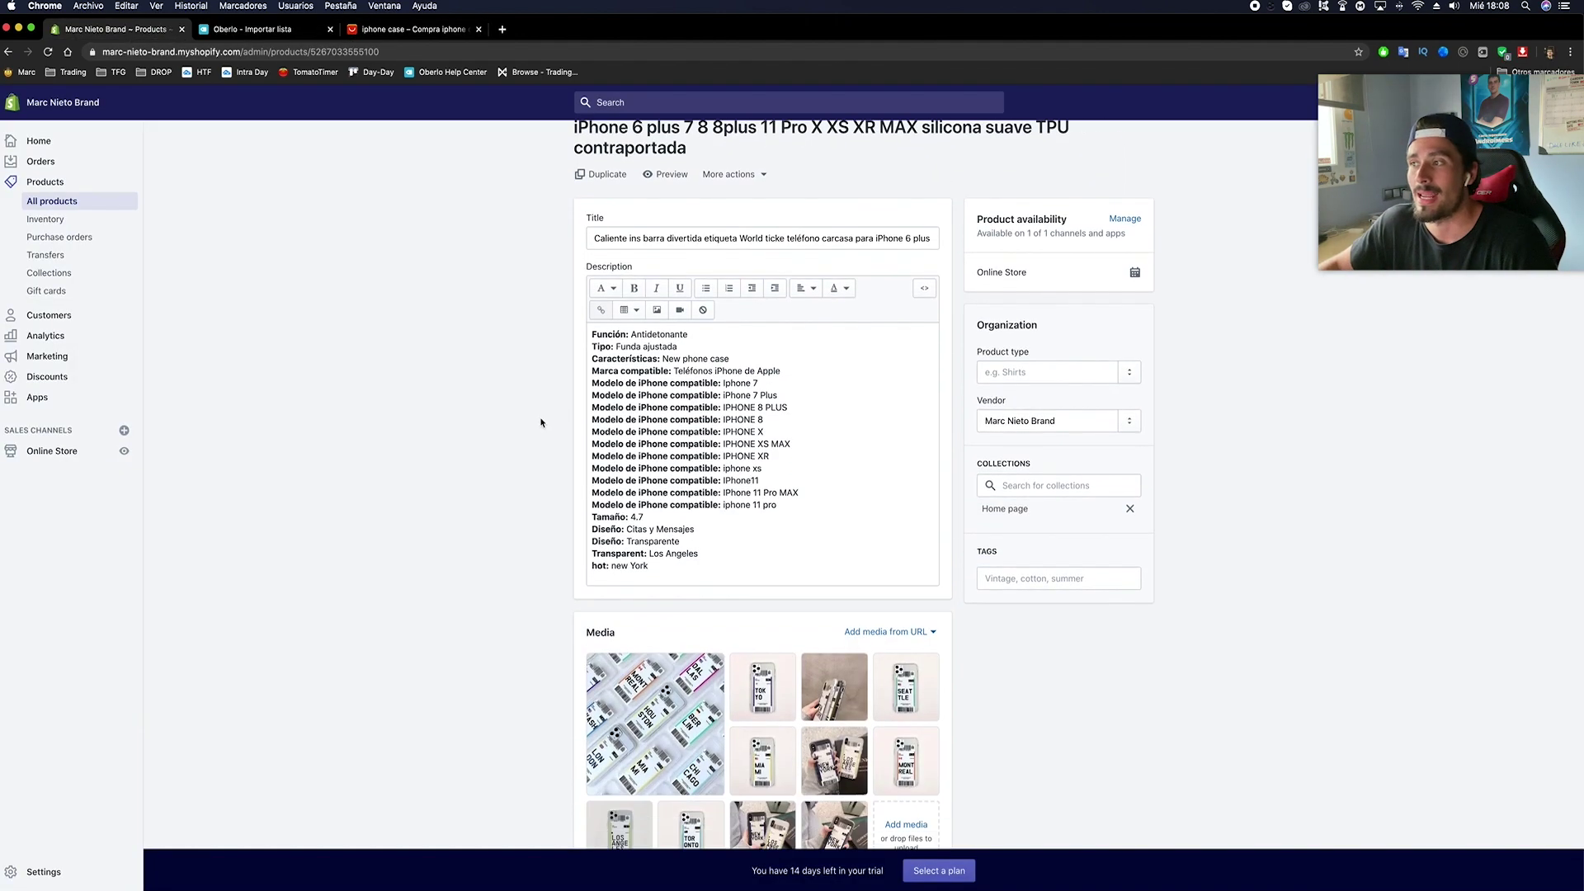
drag(707, 569, 582, 317)
key(BackSpace)
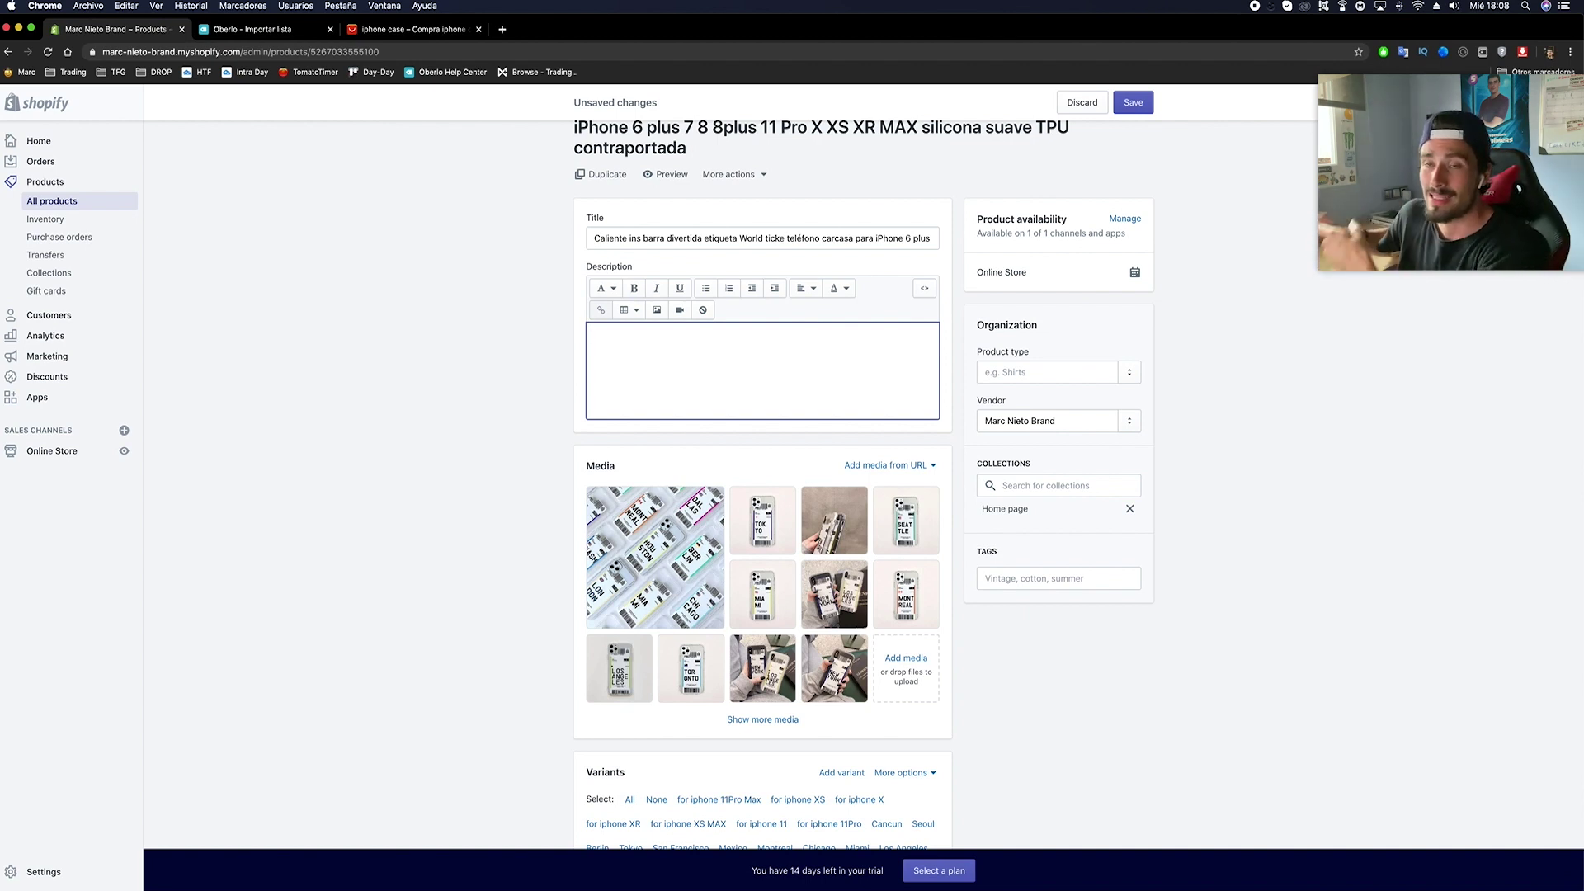
Fill the label case's description with random placeholder letters and rename the first variant's color from Cancun to "Viaje Londres".
text(fsjjsnsnfnfwerwngorwngrrwifgvbewrvrwbgwroubguowrbfwweoifwefenwonwofnn)
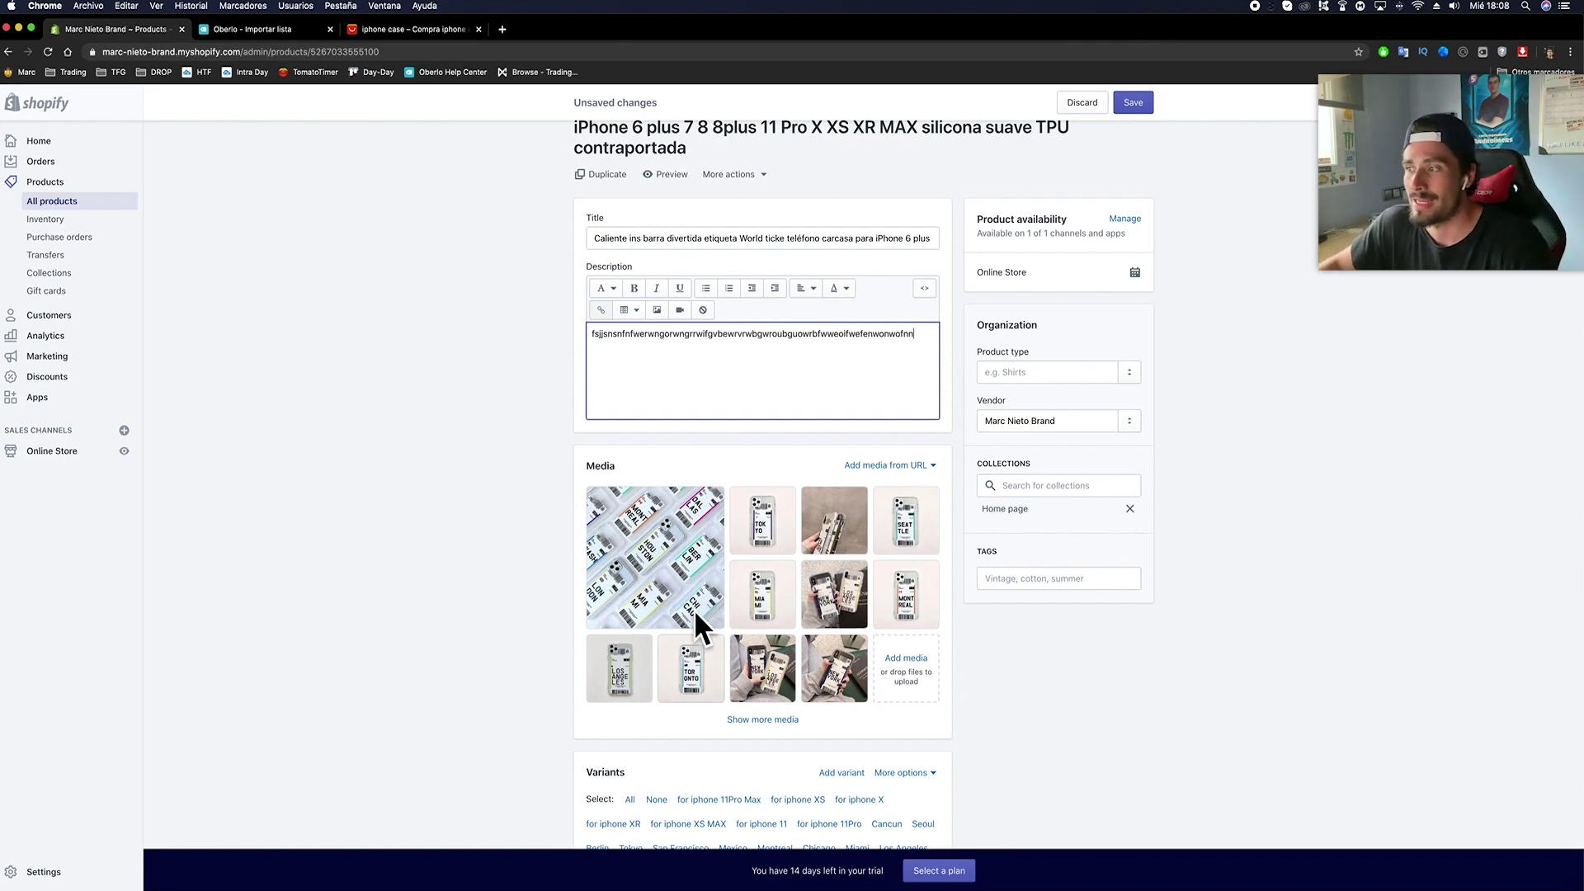
scroll(695, 610, down, 6)
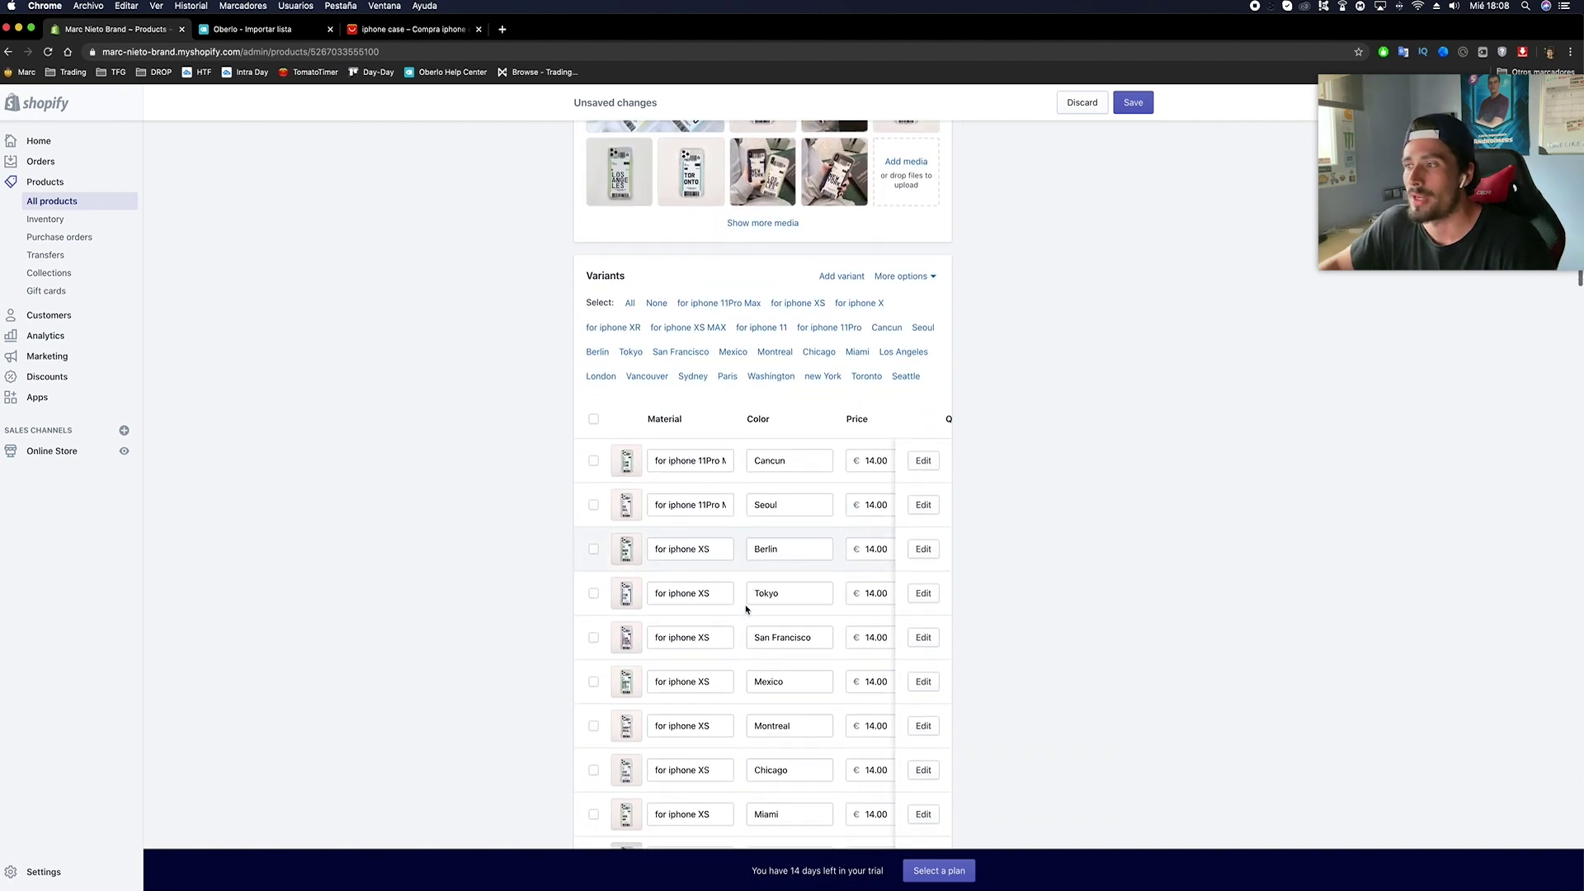
double_click(792, 459)
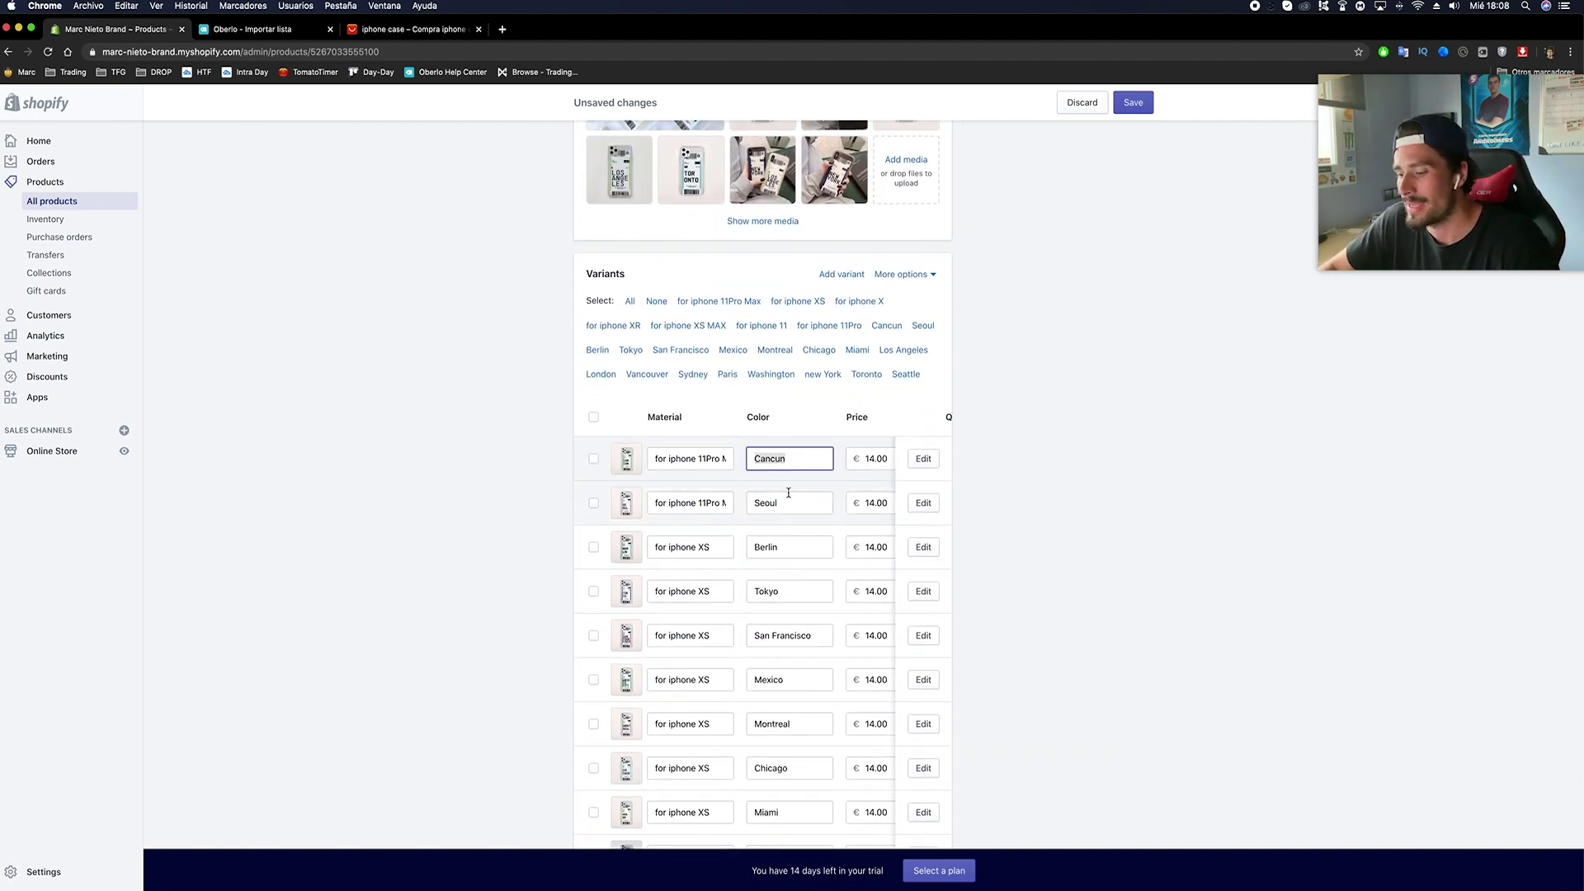
text(Viaje)
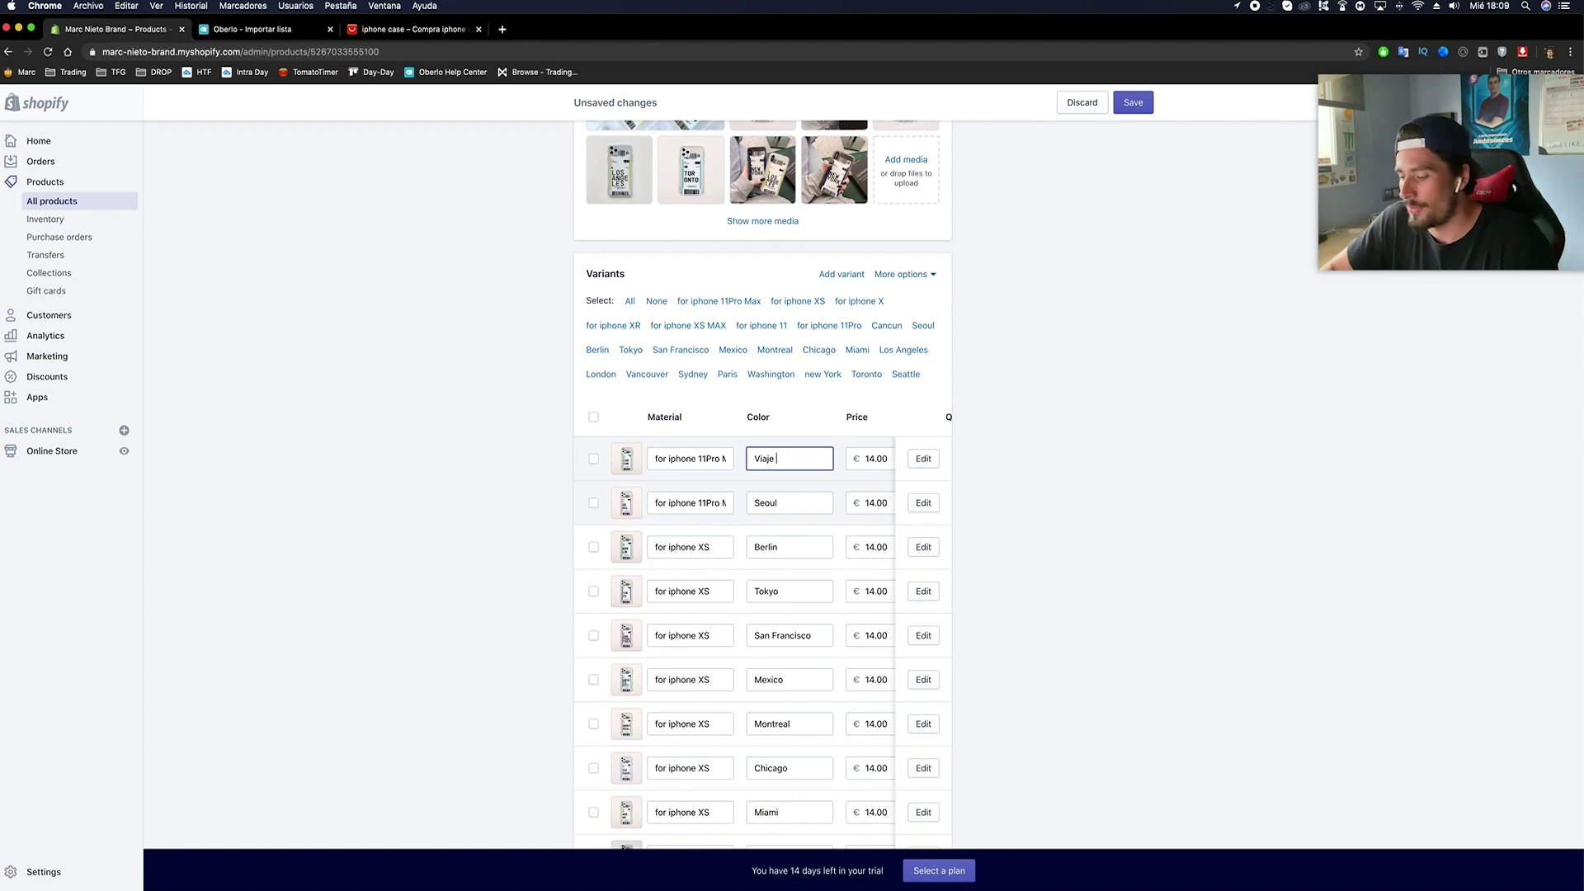
text( Londres)
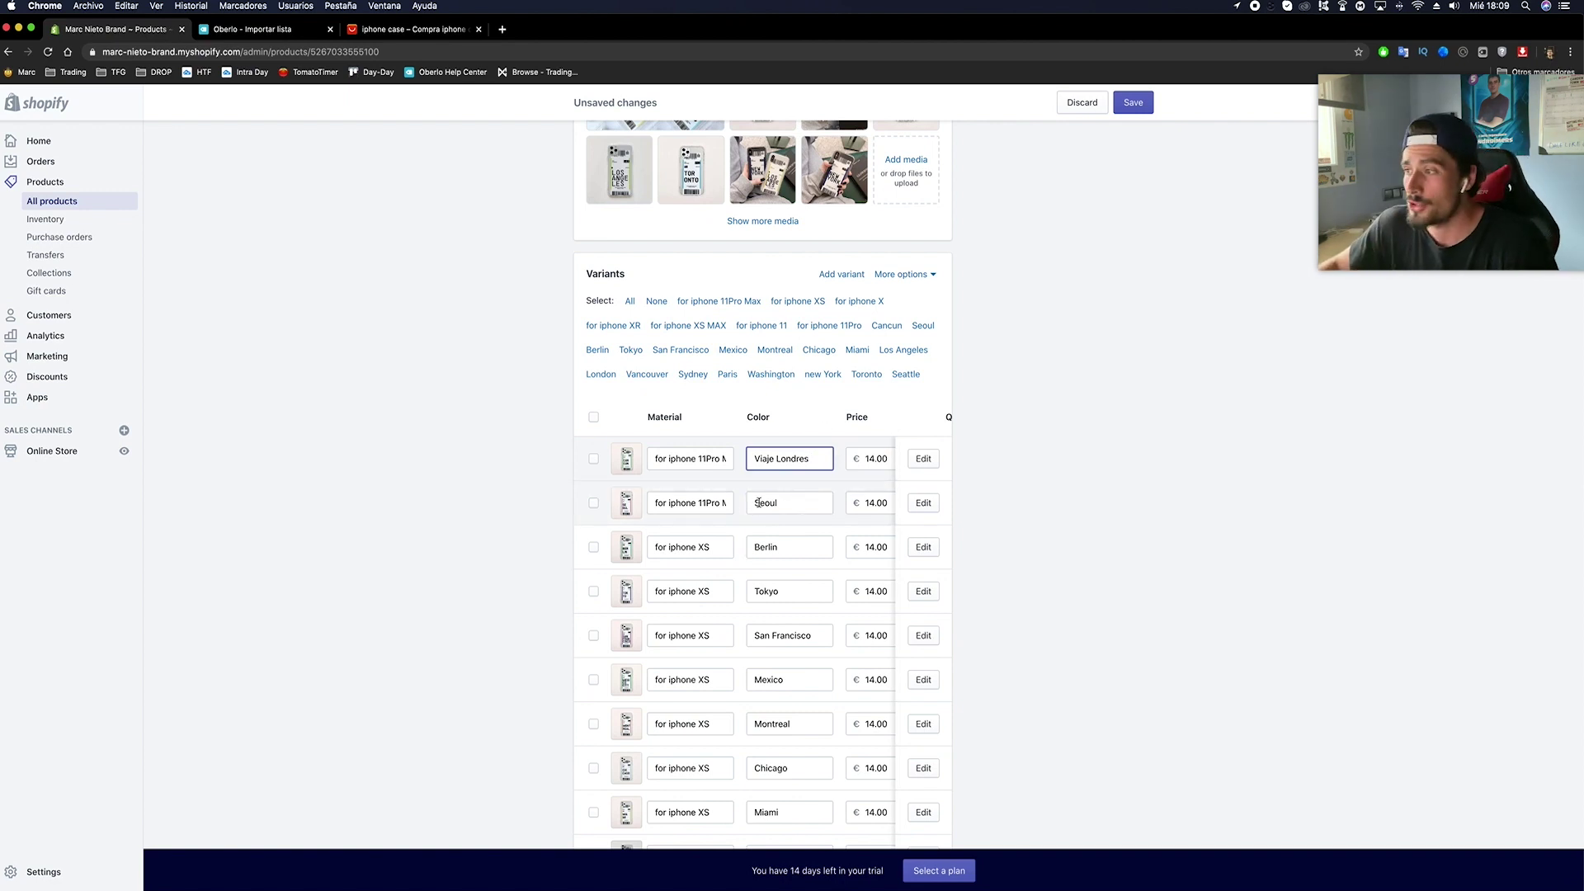
Look over the variants' prices, quantities and SKUs, check the first variant's SKU, and return to the start of the product page.
scroll(757, 502, right, 5)
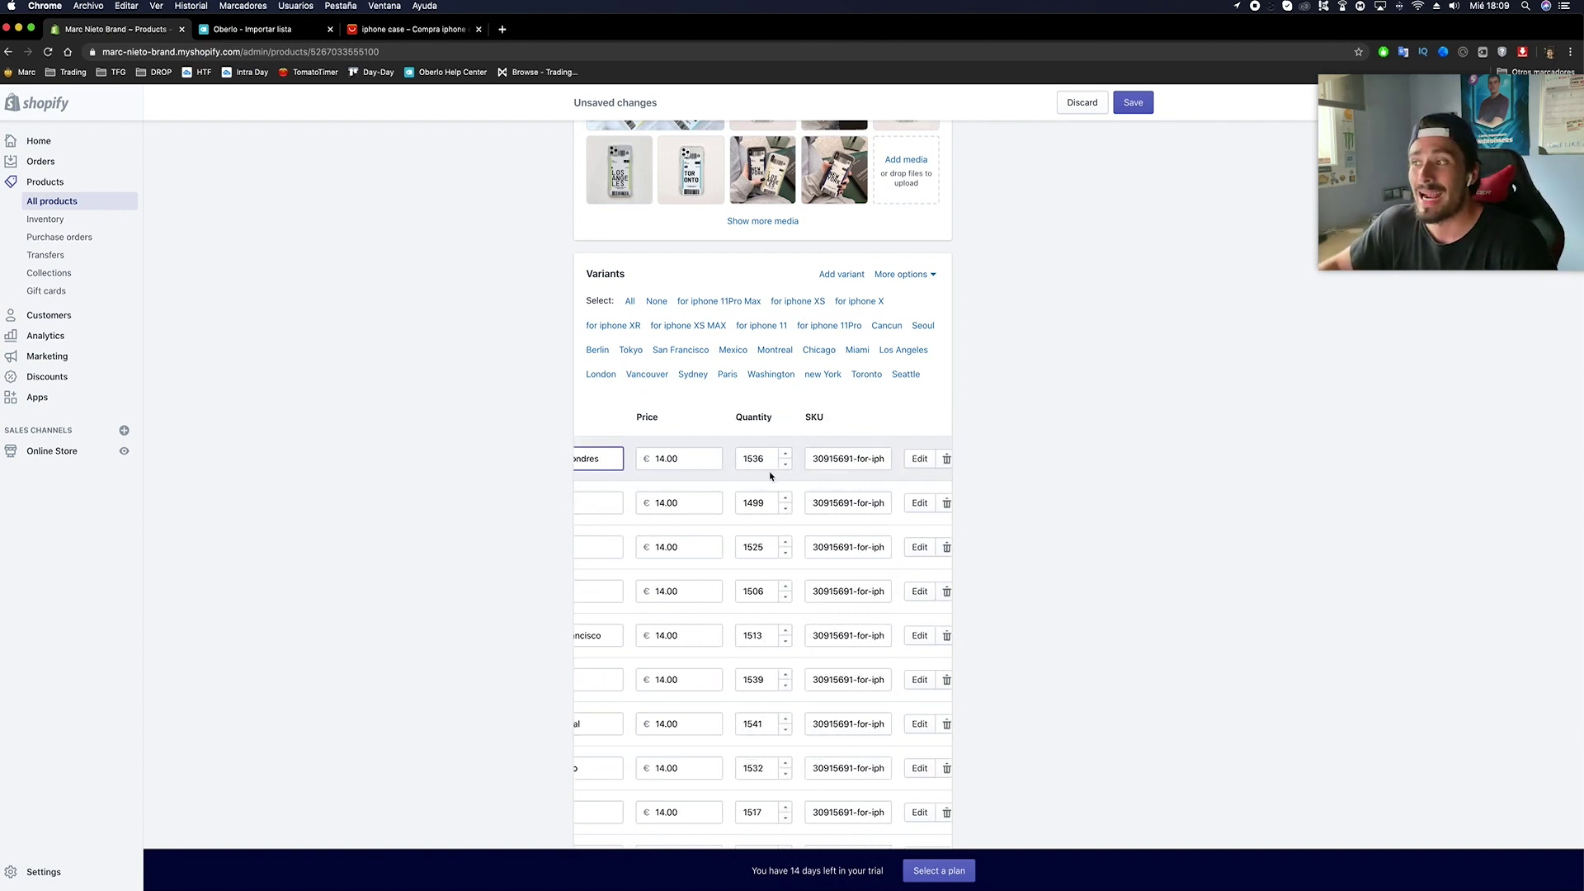
scroll(774, 472, right, 1)
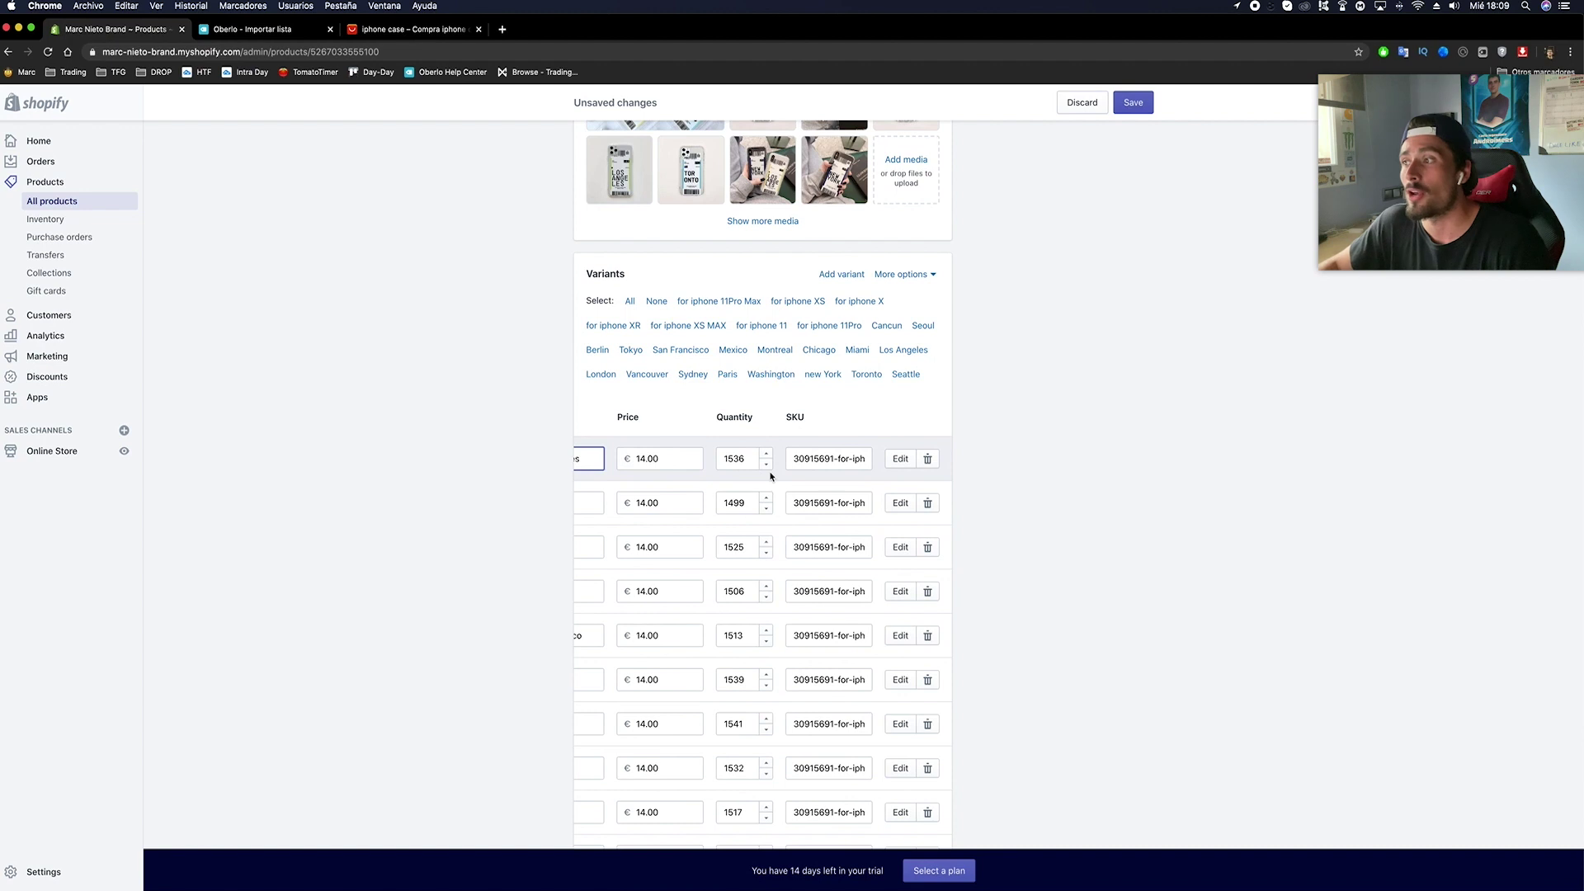
click(811, 459)
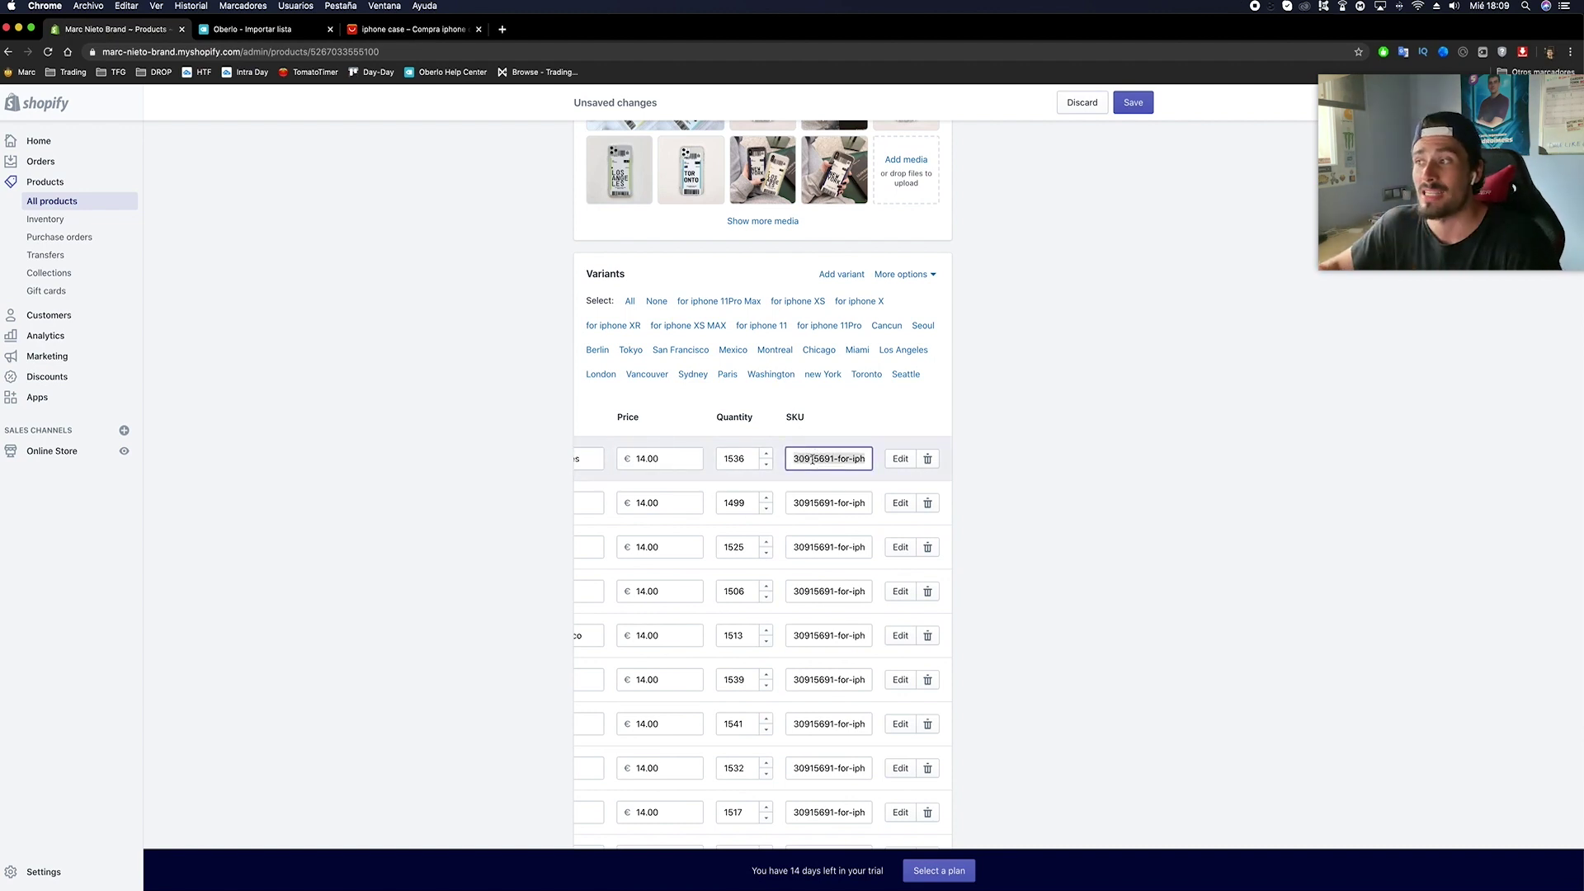
click(812, 458)
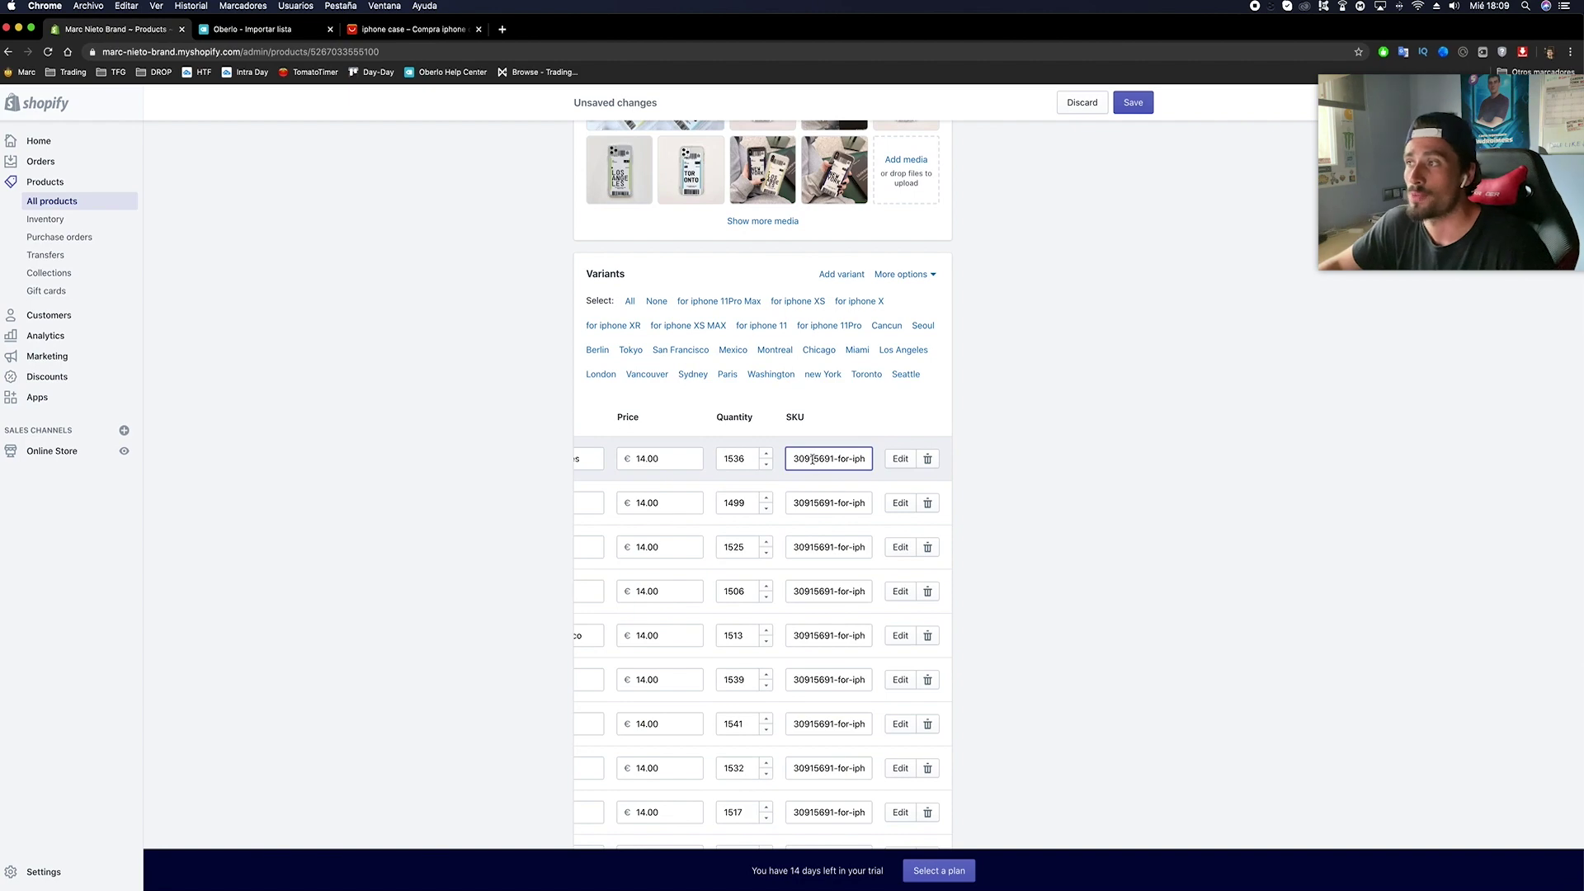
scroll(1064, 546, down, 3)
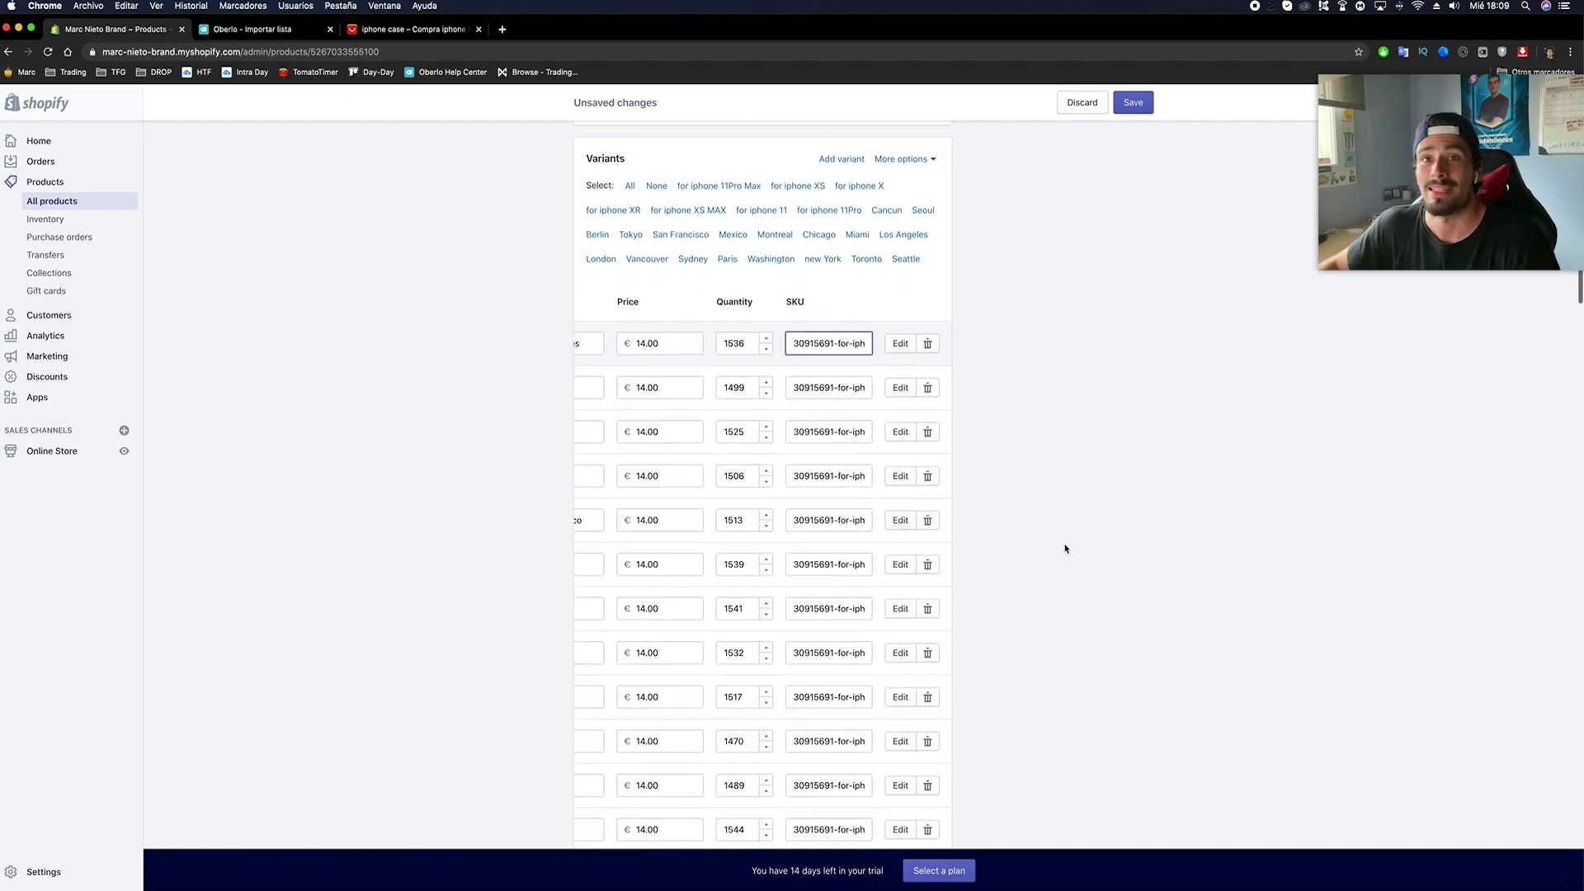
scroll(1064, 548, up, 15)
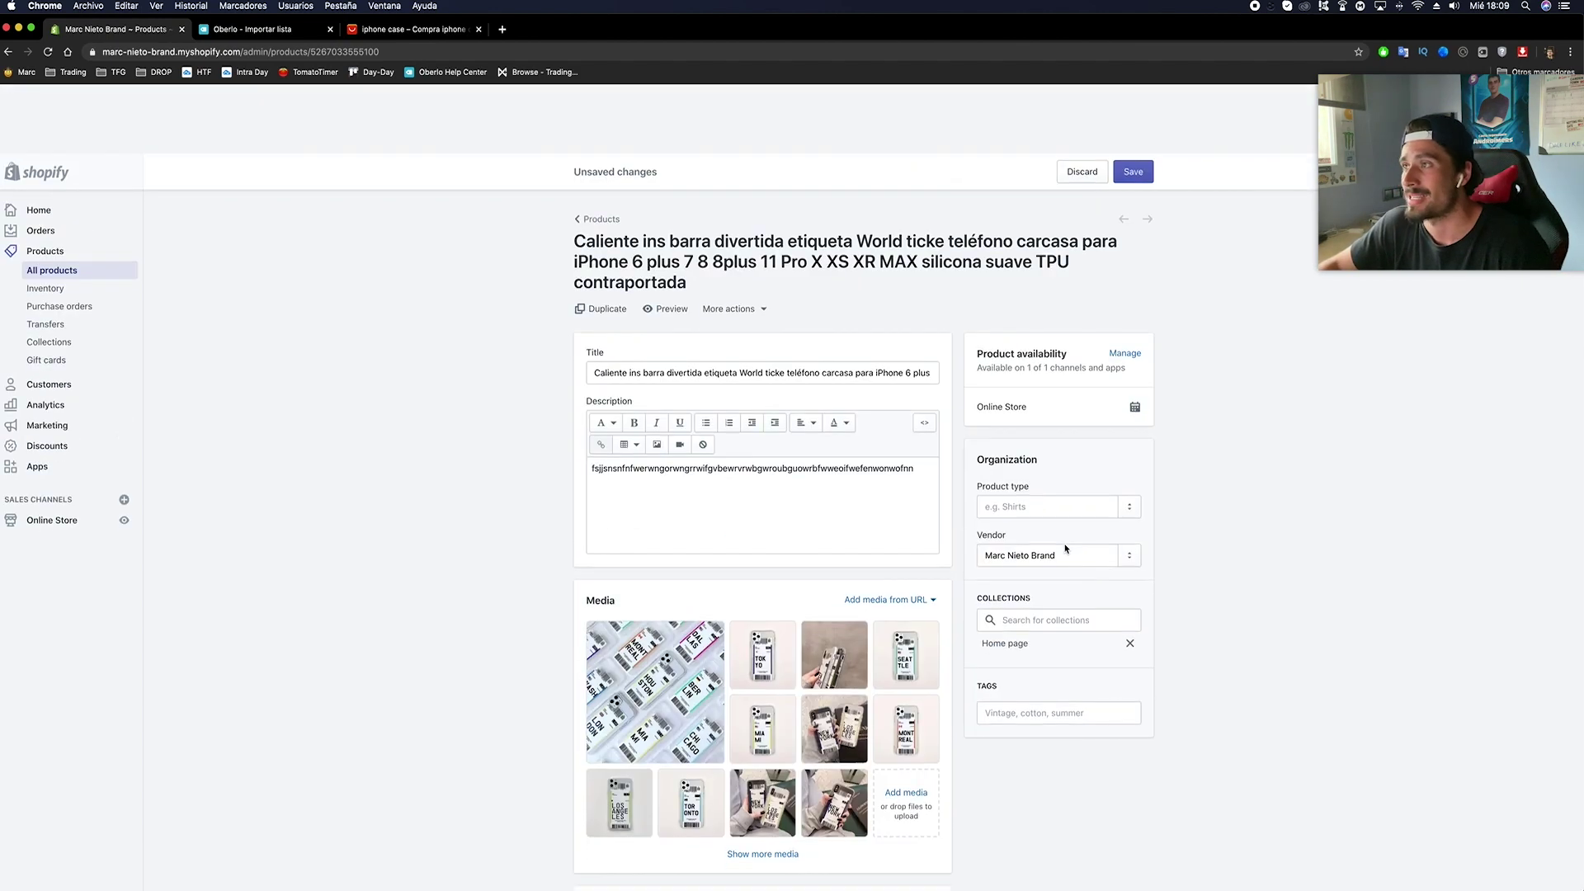